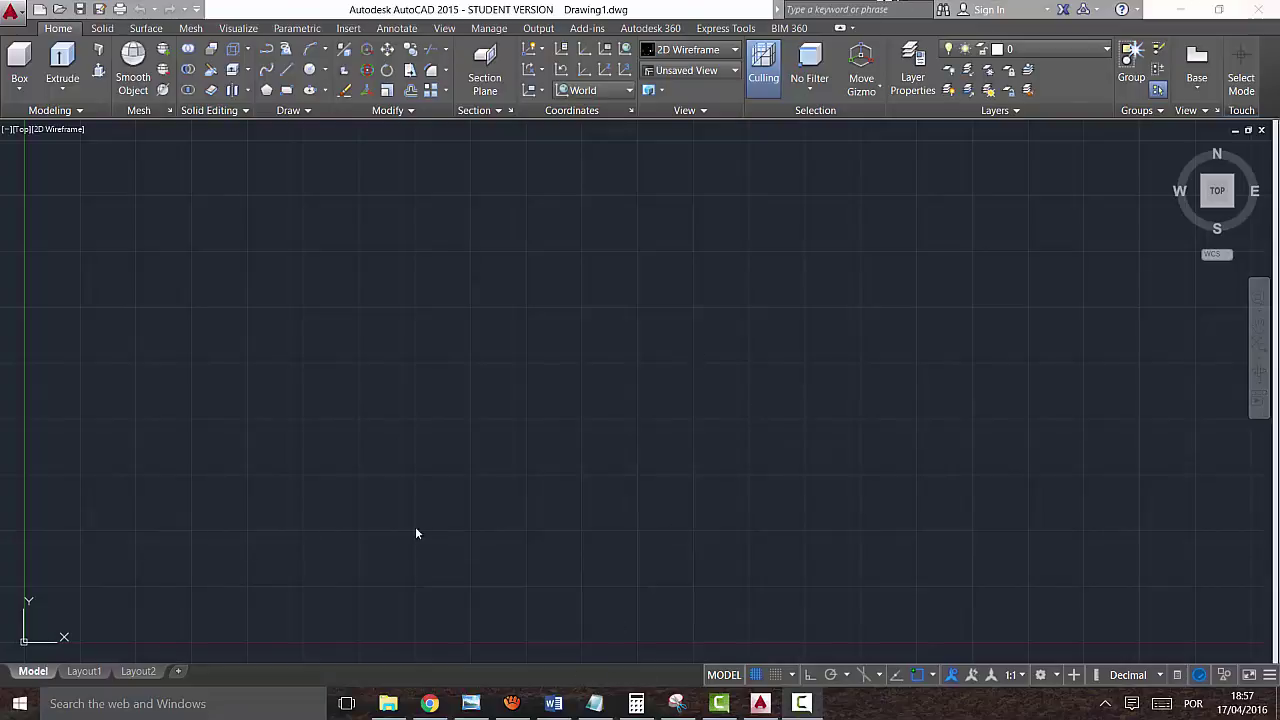
# Step: Read the barbell specs in Notepad, then return to AutoCAD and list the object snap modes
pyautogui.click(594, 703)
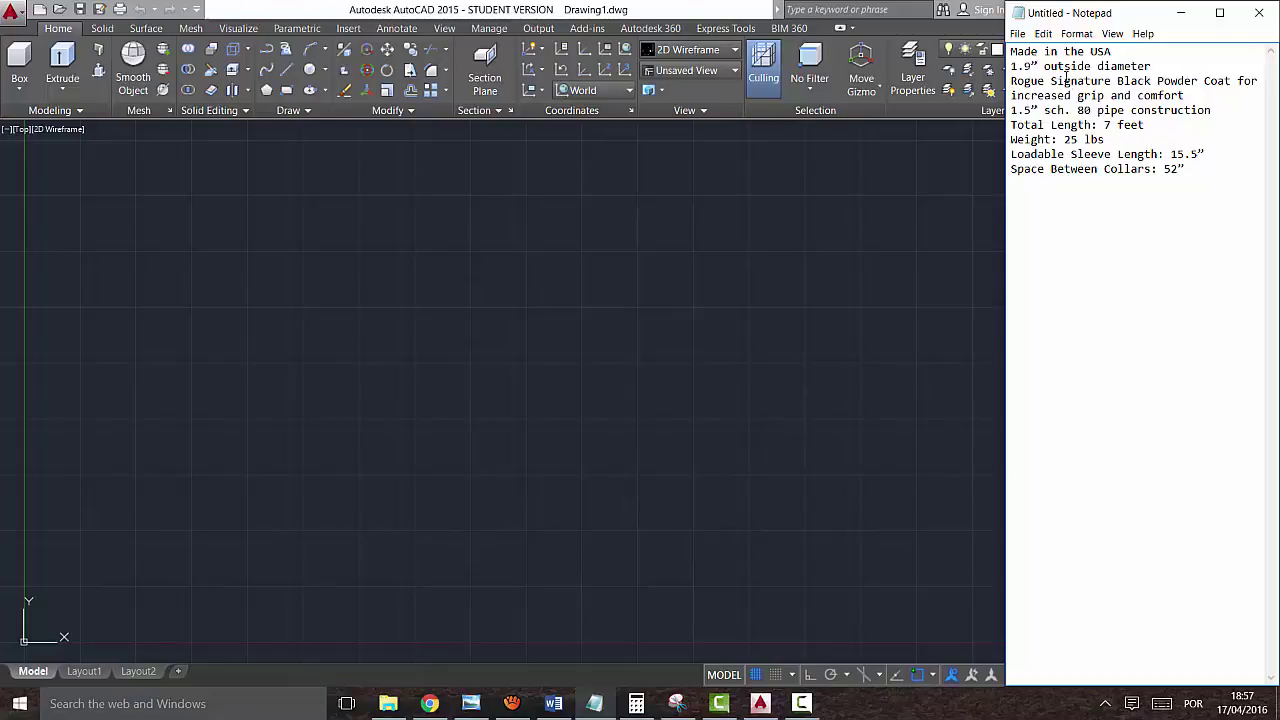
pyautogui.click(197, 410)
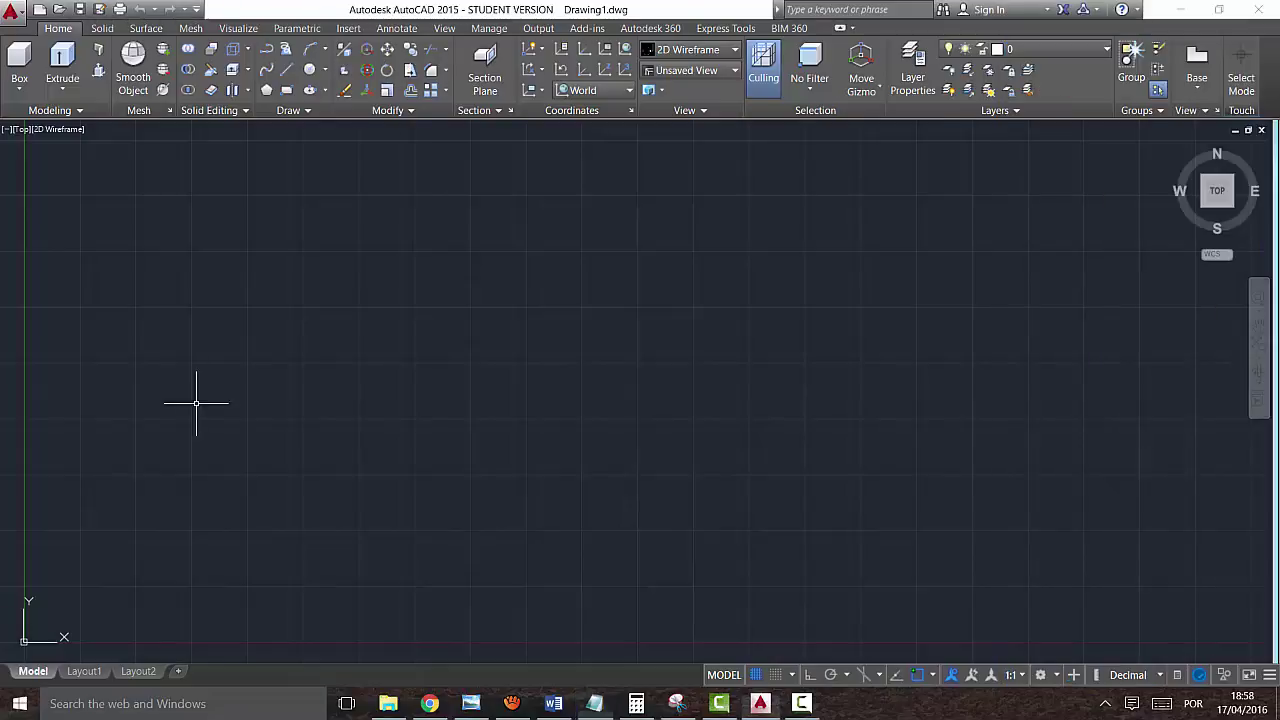
pyautogui.click(933, 675)
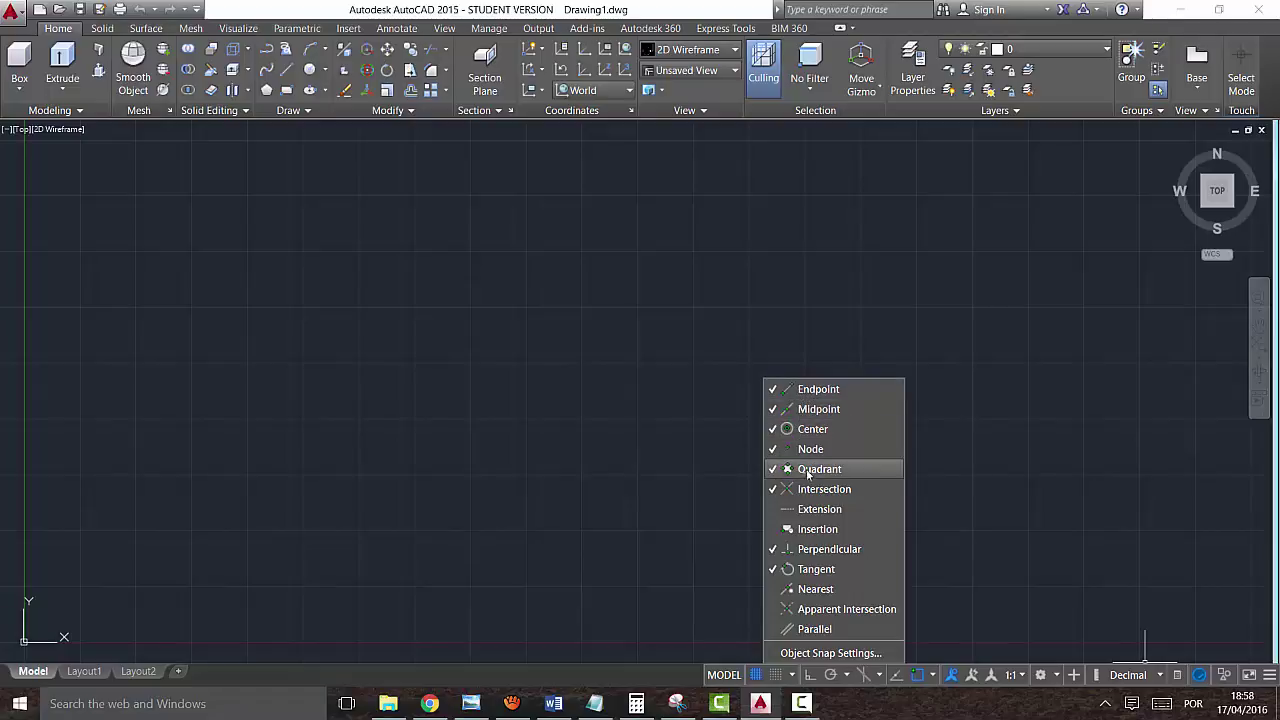
# Step: Turn on Ortho Mode, then start and cancel a test line
pyautogui.click(921, 632)
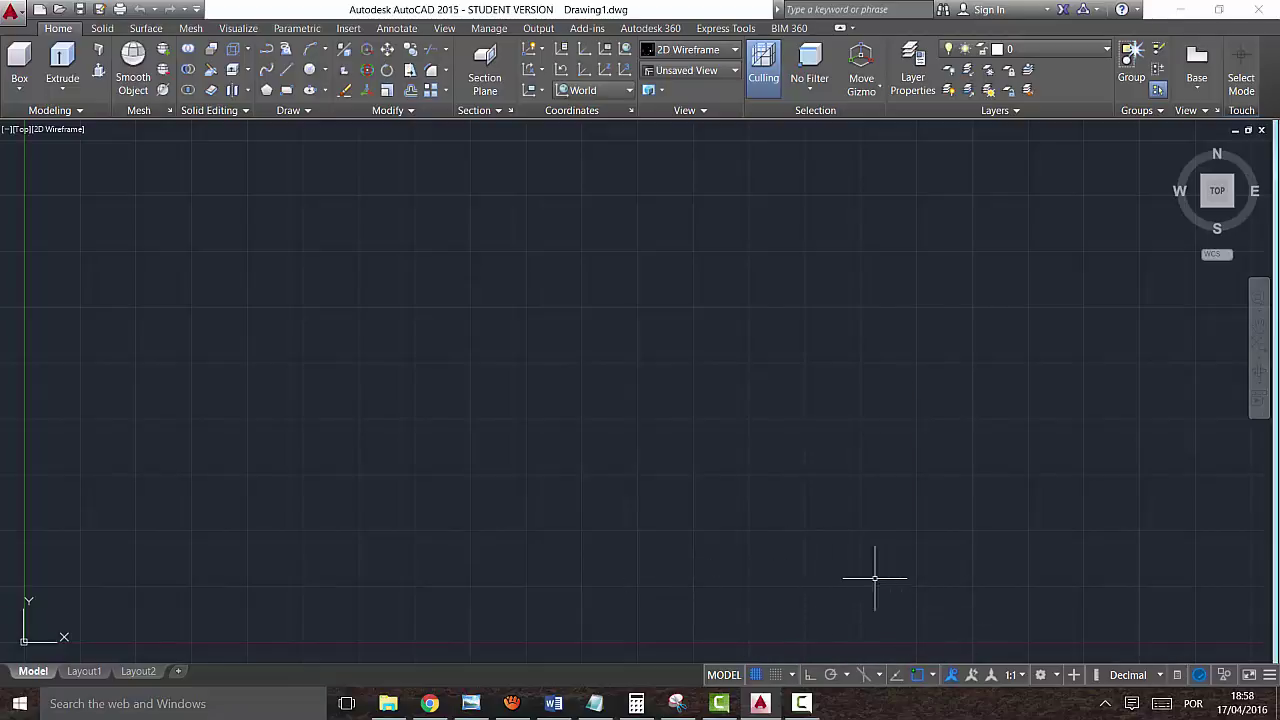
pyautogui.click(810, 674)
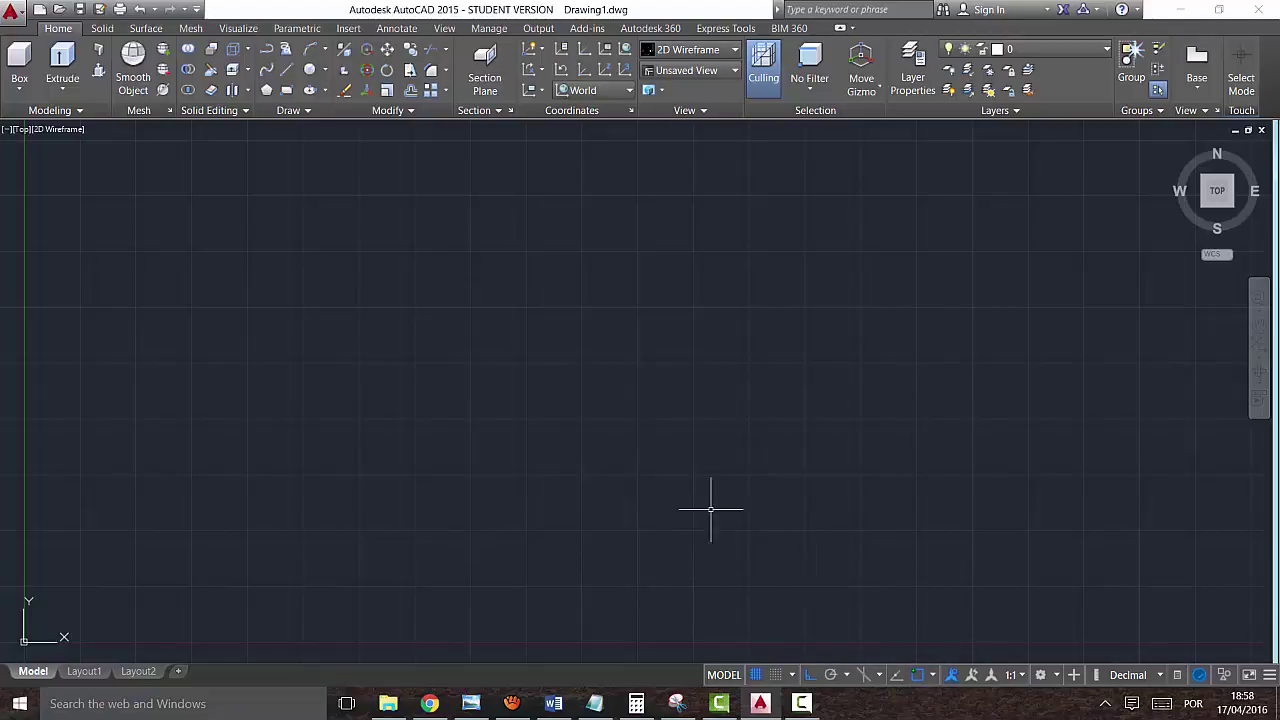
pyautogui.write('l')
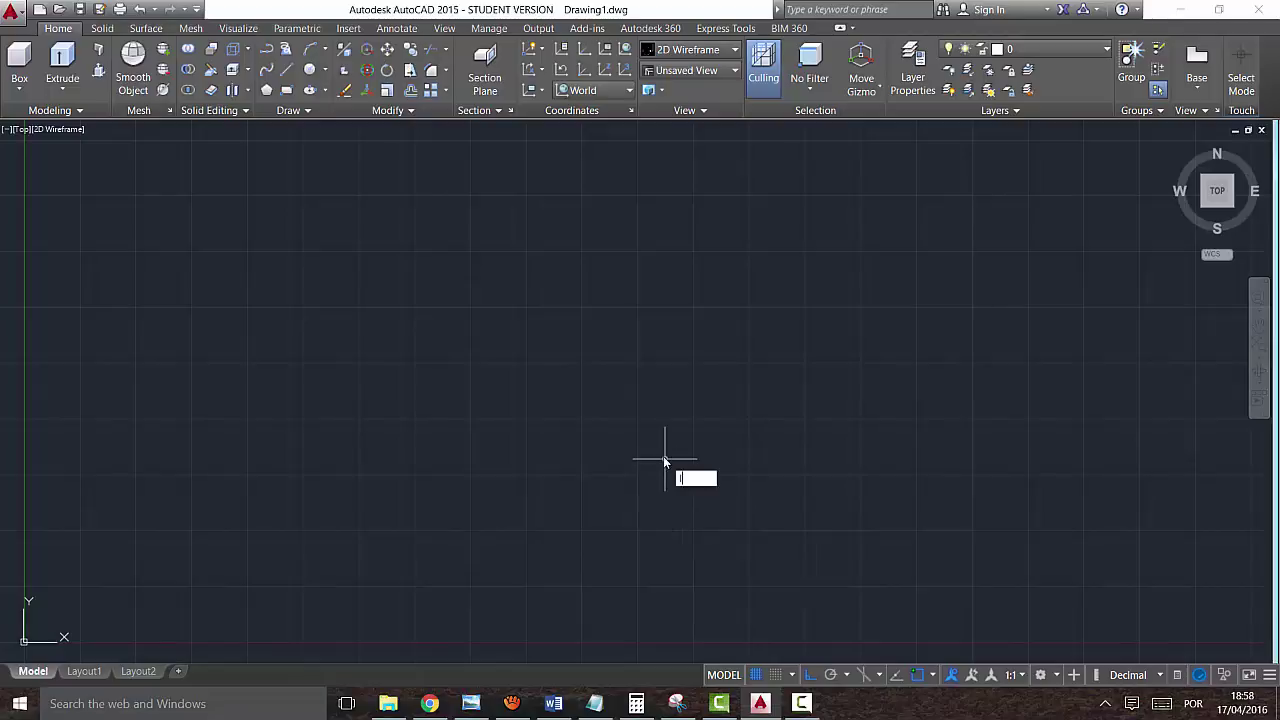
pyautogui.press('Return')
pyautogui.click(633, 447)
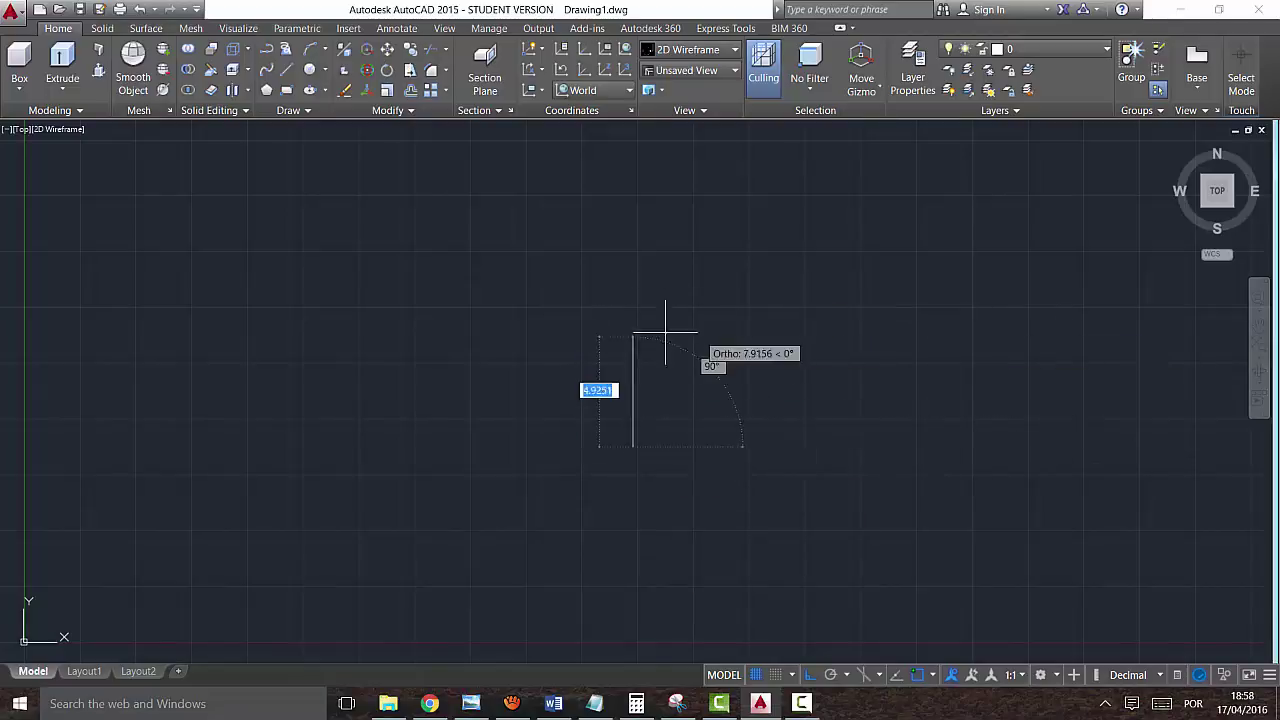
pyautogui.press('Escape')
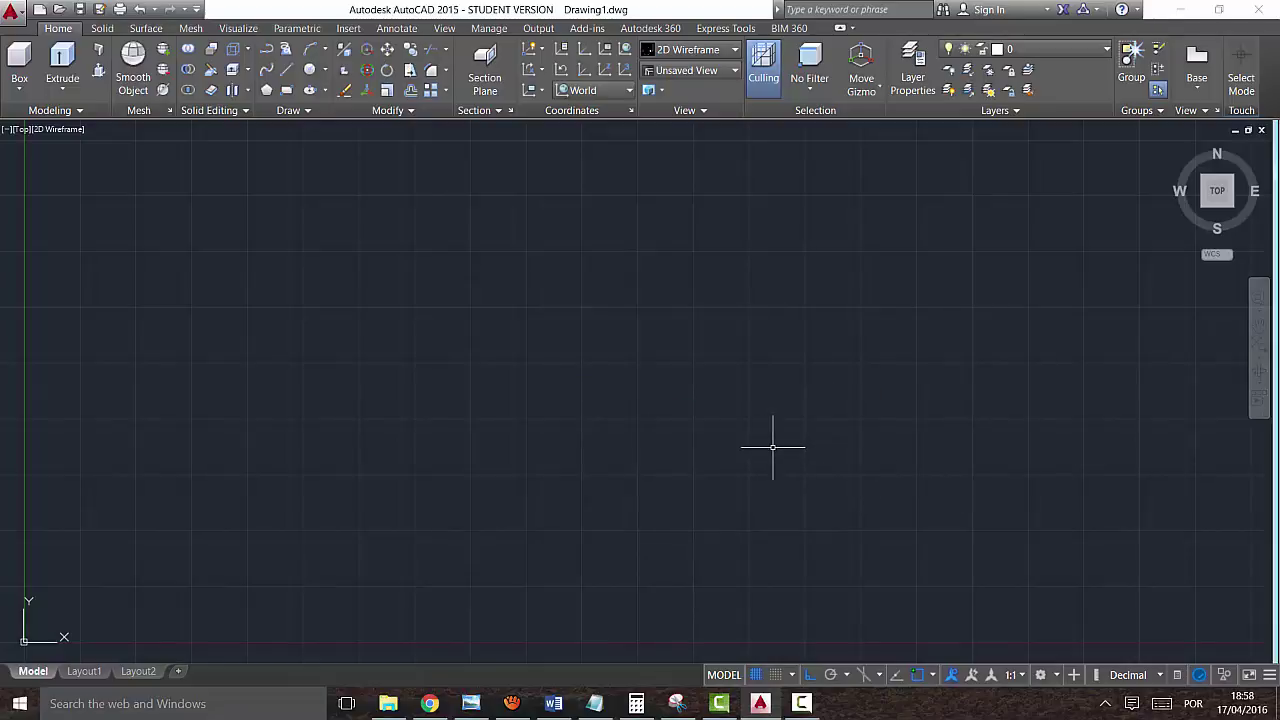
# Step: Pan the view so the UCS origin sits mid-screen
pyautogui.write('p')
pyautogui.press('Return')
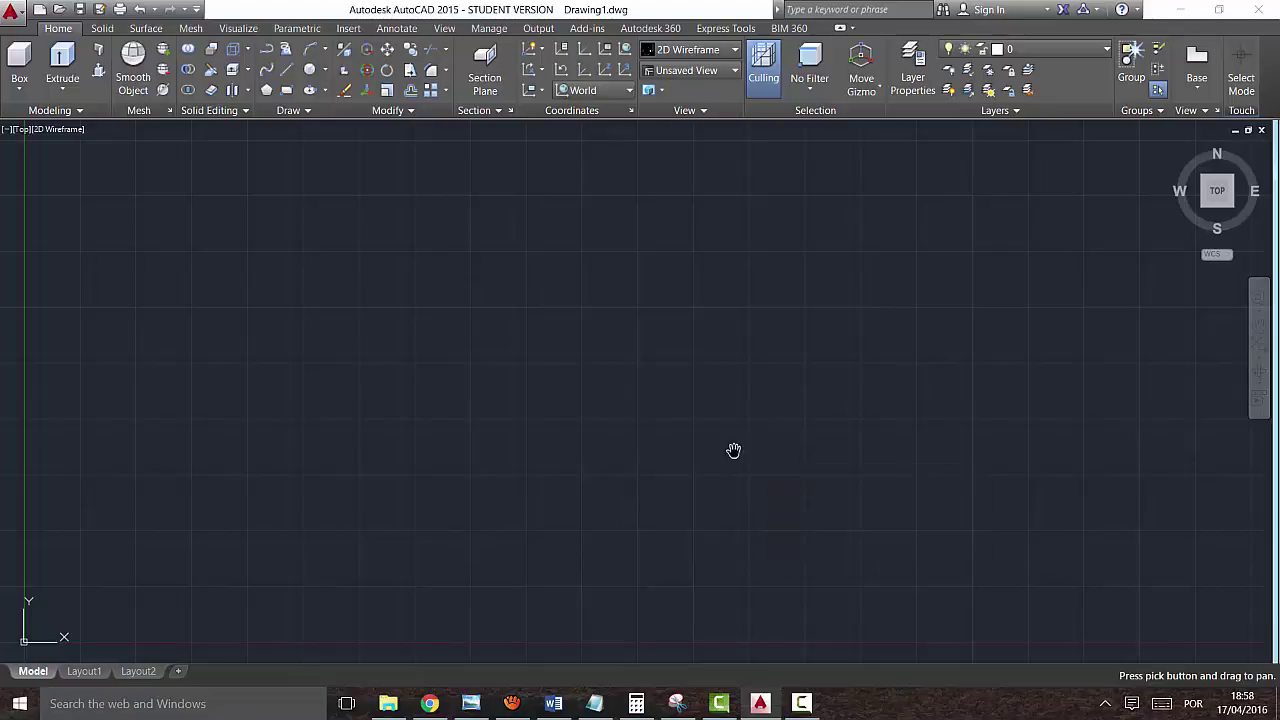
pyautogui.moveTo(531, 466); pyautogui.dragTo(849, 337)
pyautogui.moveTo(488, 426); pyautogui.dragTo(618, 394)
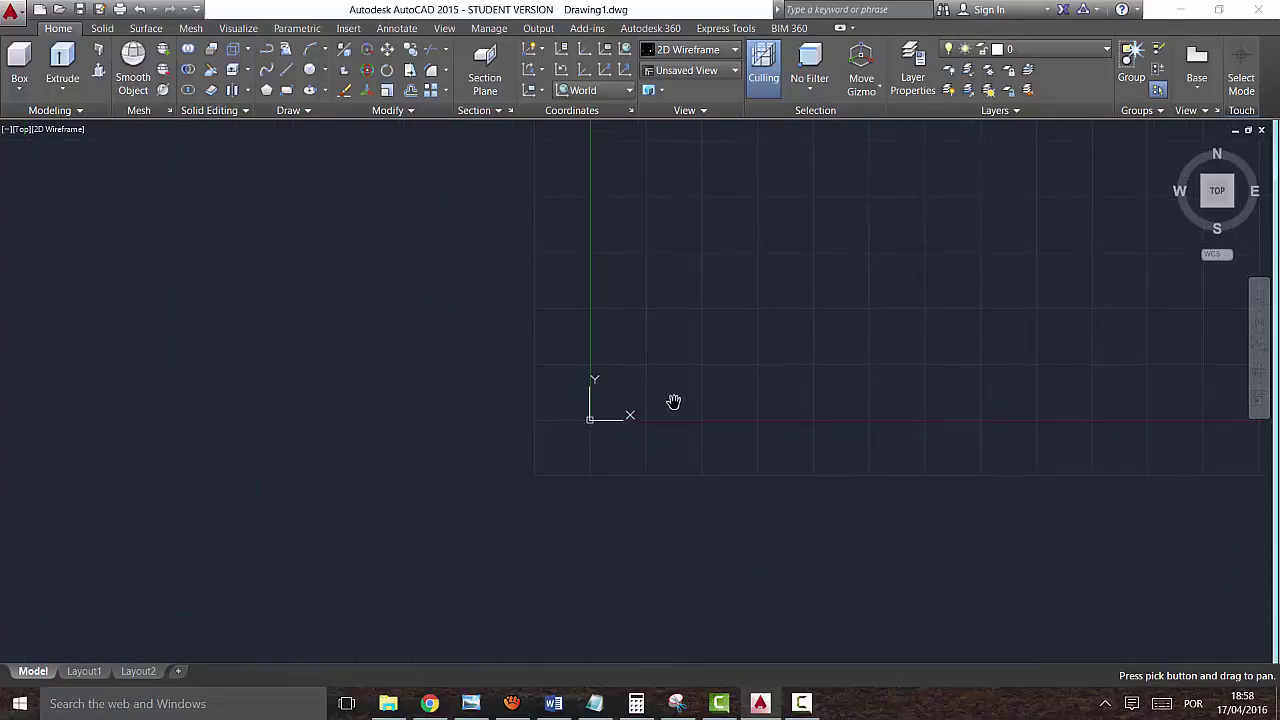
pyautogui.press('Escape')
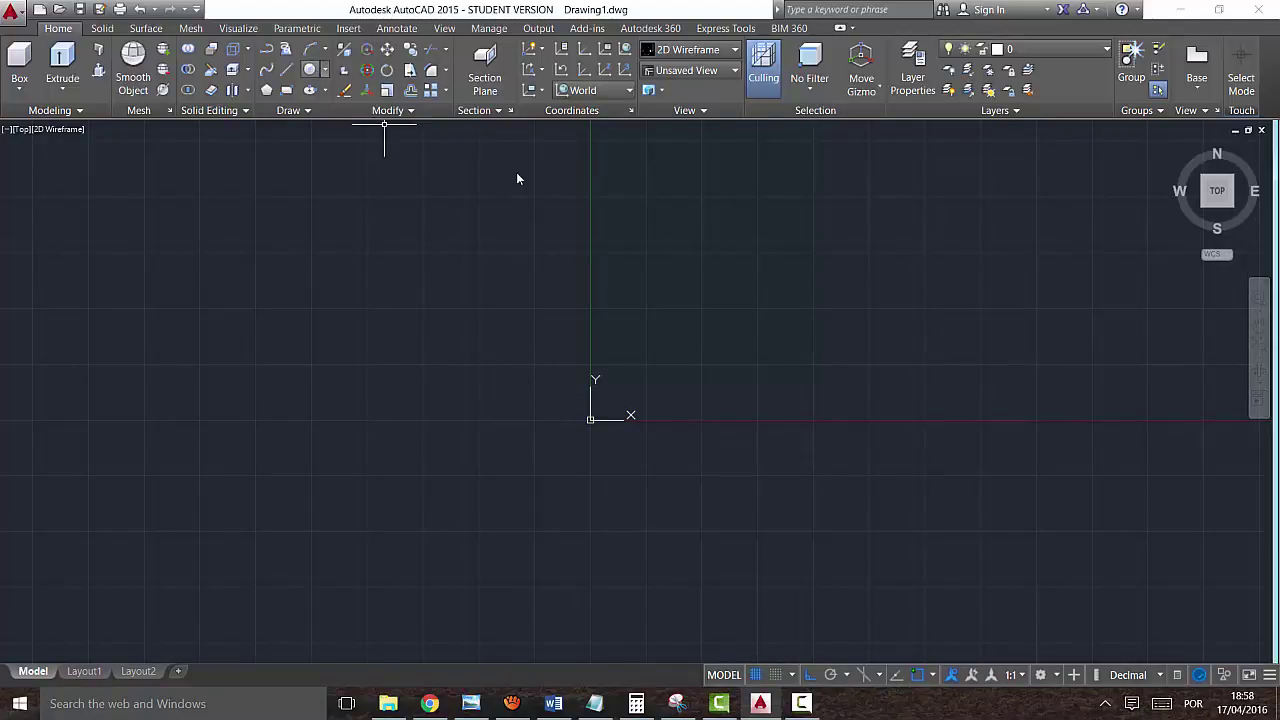
# Step: Start a circle centred at 0,0 and check the bar diameter in the notes
pyautogui.click(310, 72)
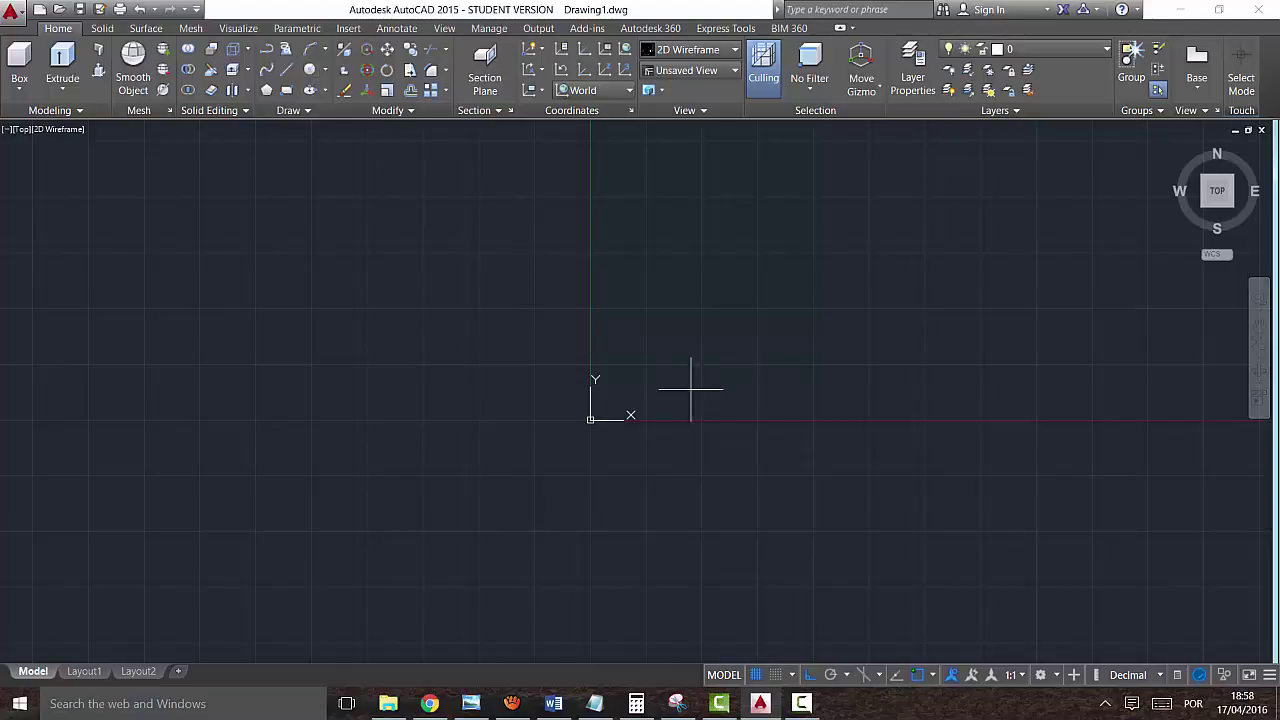
pyautogui.press('Tab')
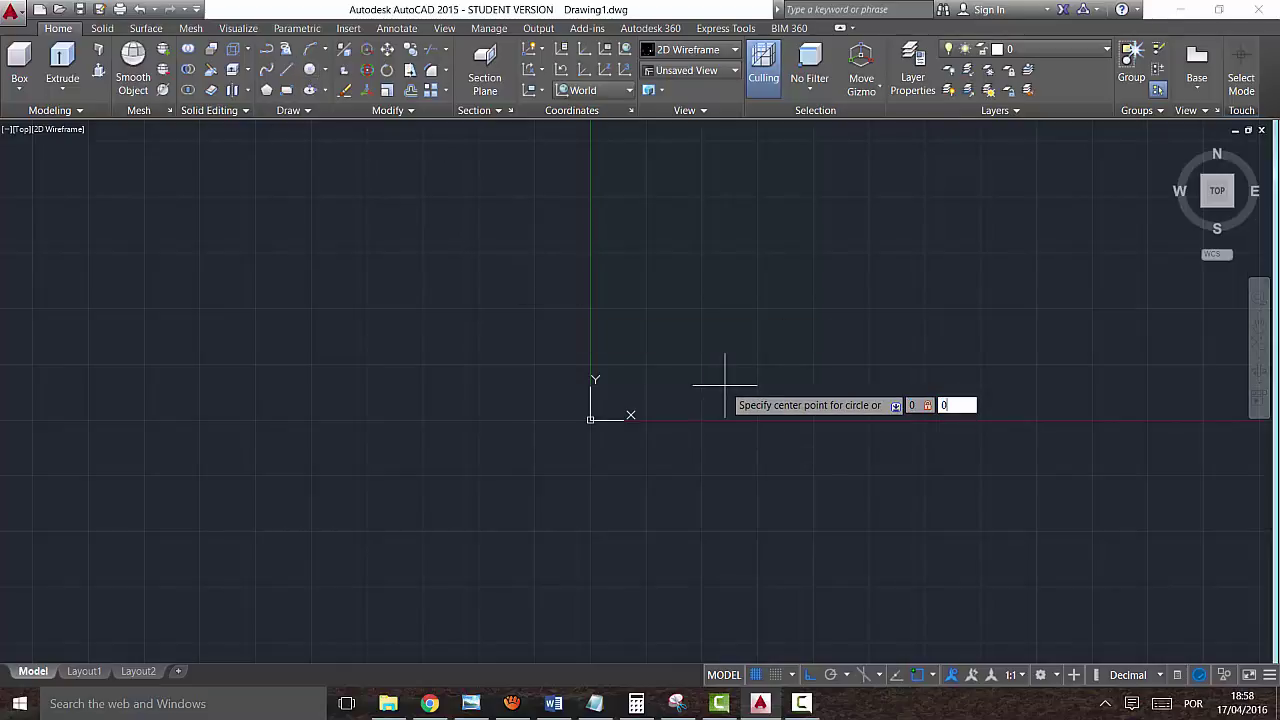
pyautogui.press('Return')
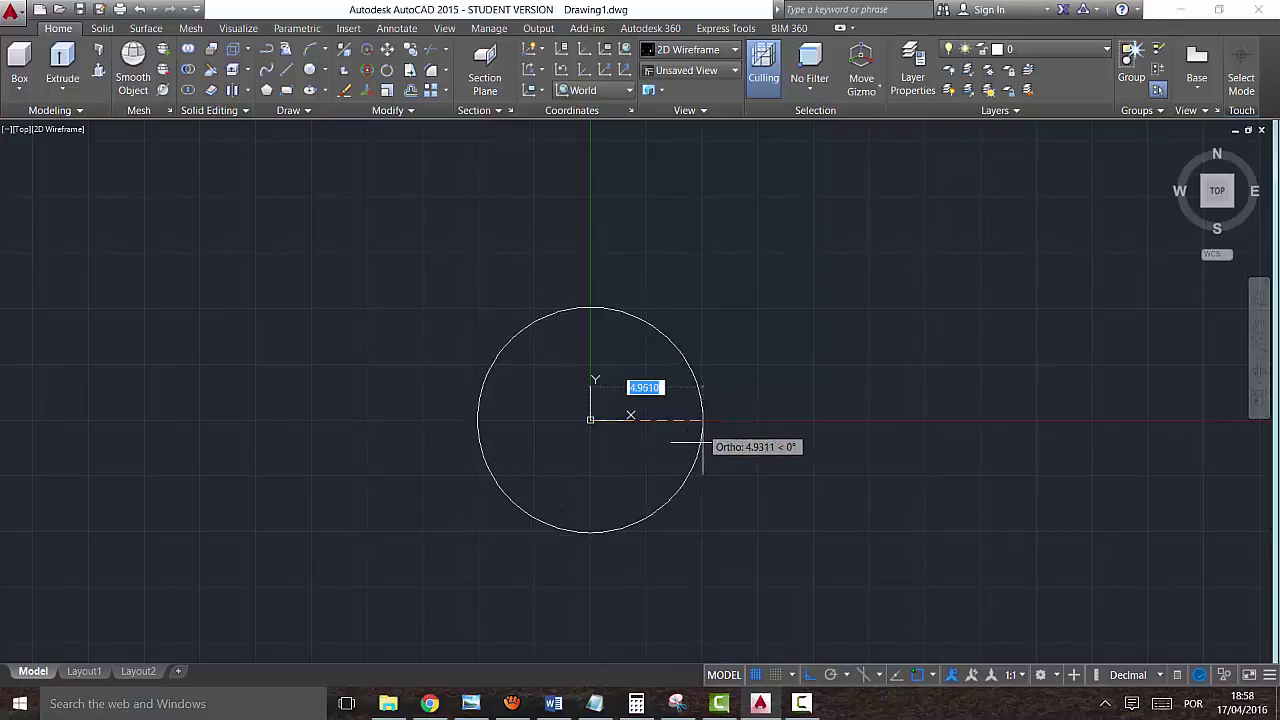
pyautogui.click(594, 703)
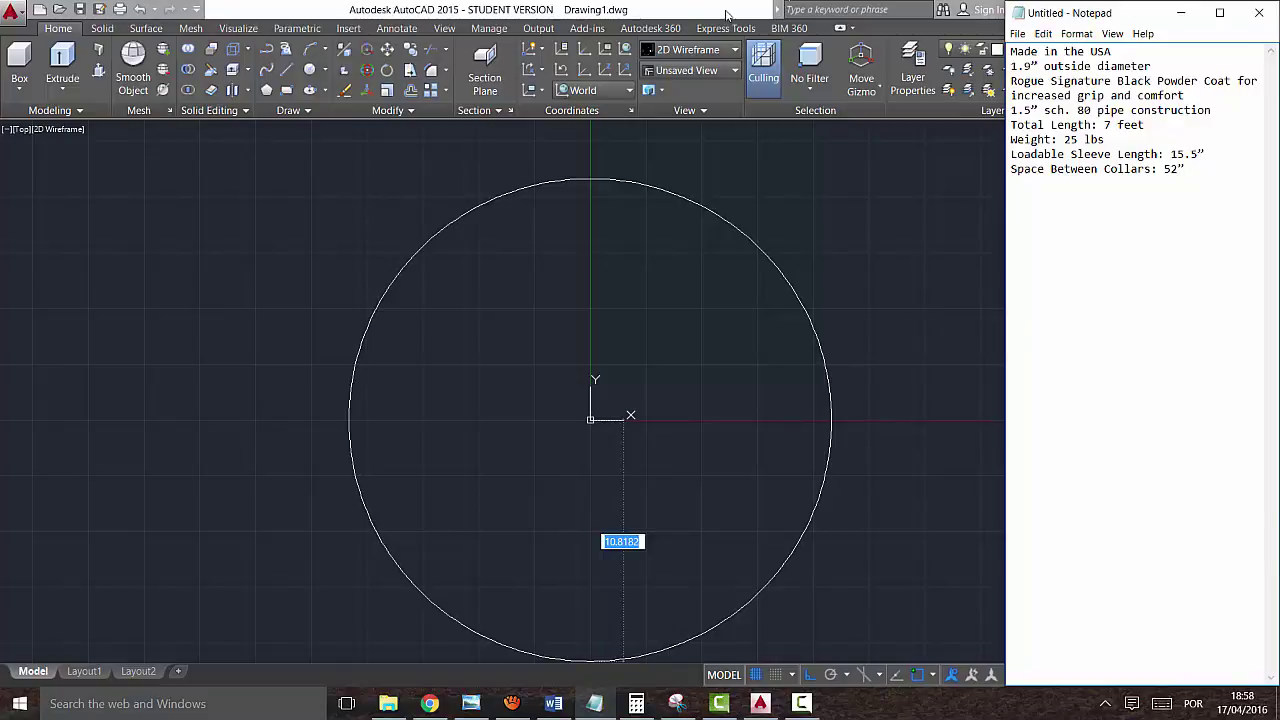
pyautogui.click(727, 14)
# Step: Switch the units to Architectural and give the circle a 1.5" radius
pyautogui.write('1.5"')
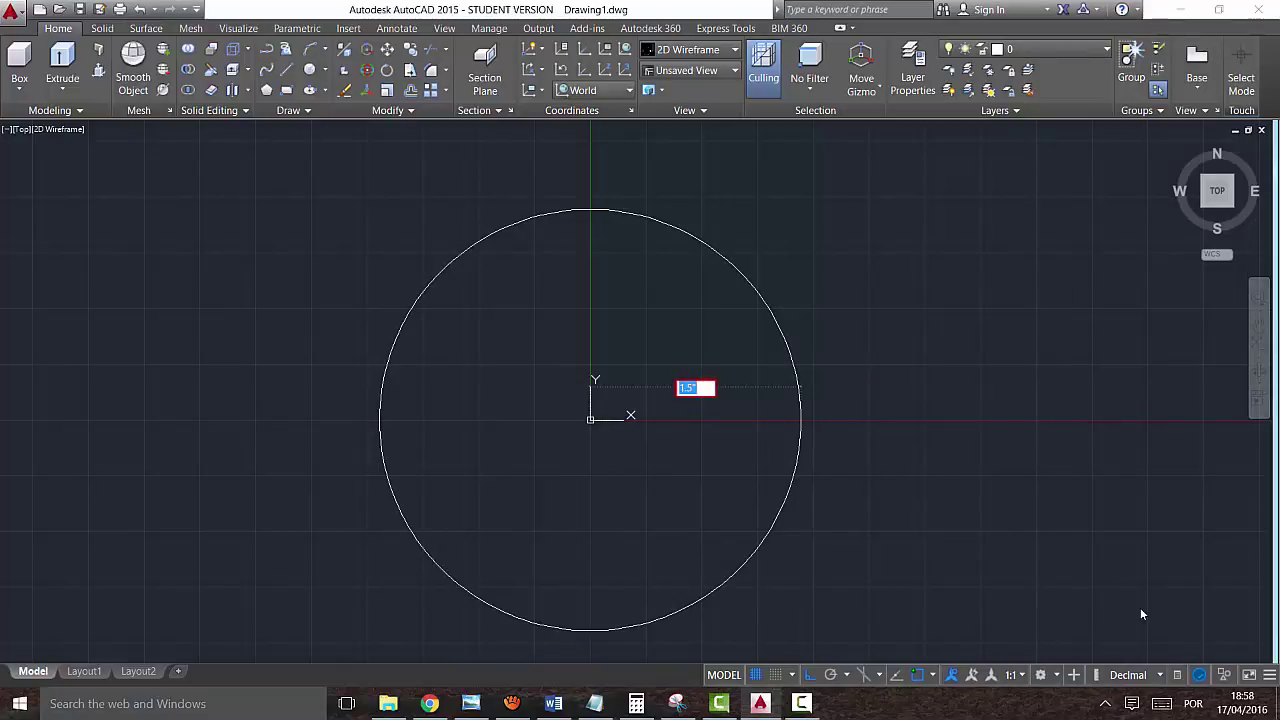
pyautogui.click(1160, 677)
pyautogui.click(1161, 677)
pyautogui.click(1161, 677)
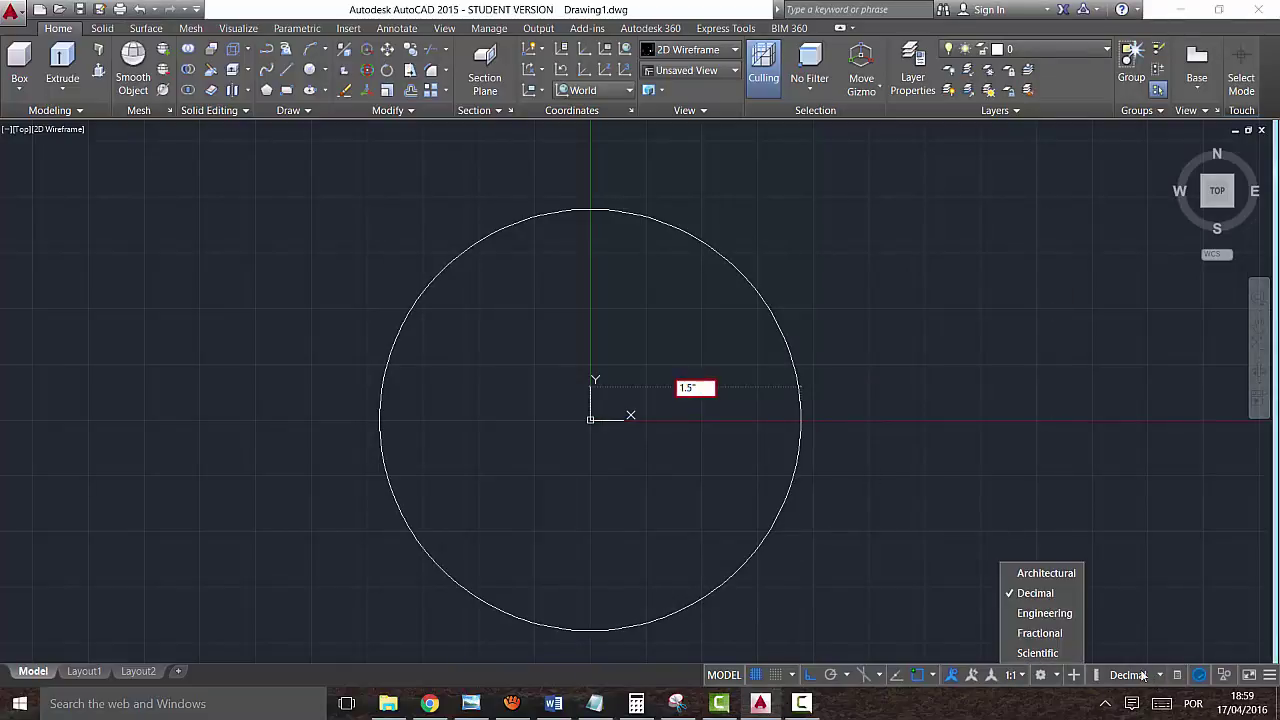
pyautogui.click(1046, 573)
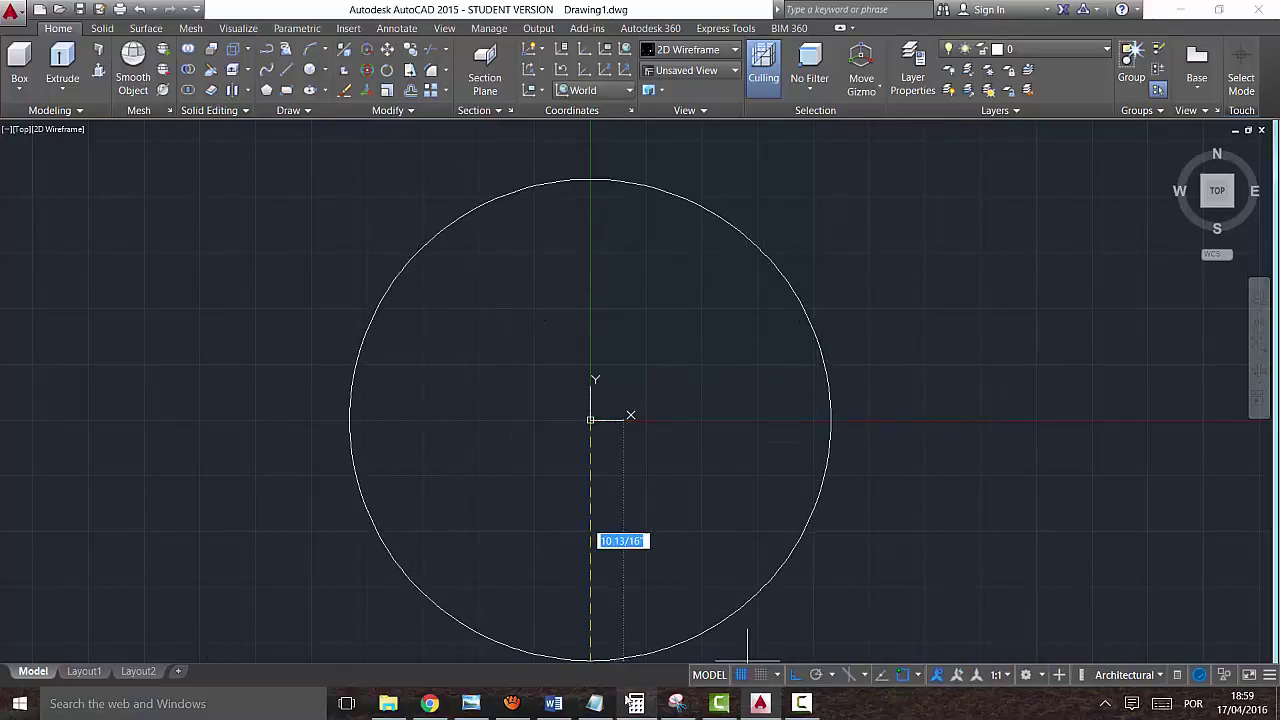
pyautogui.click(600, 706)
pyautogui.click(600, 706)
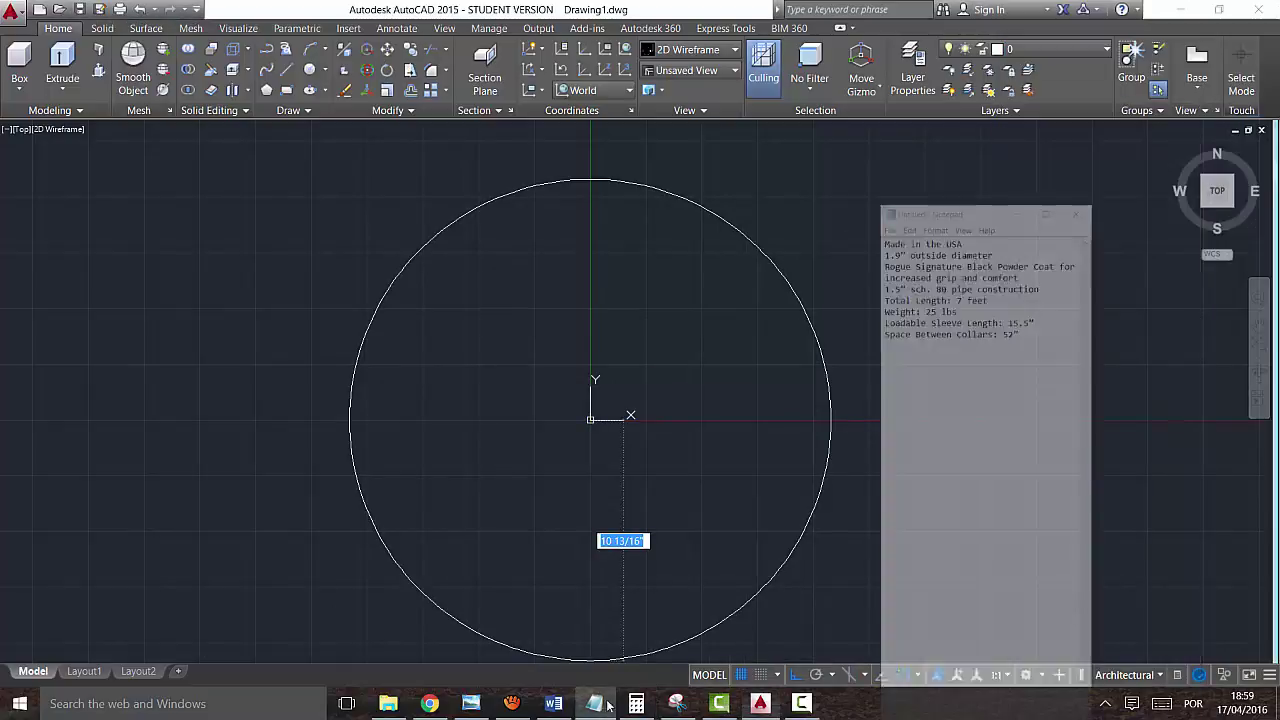
pyautogui.write('1.5"')
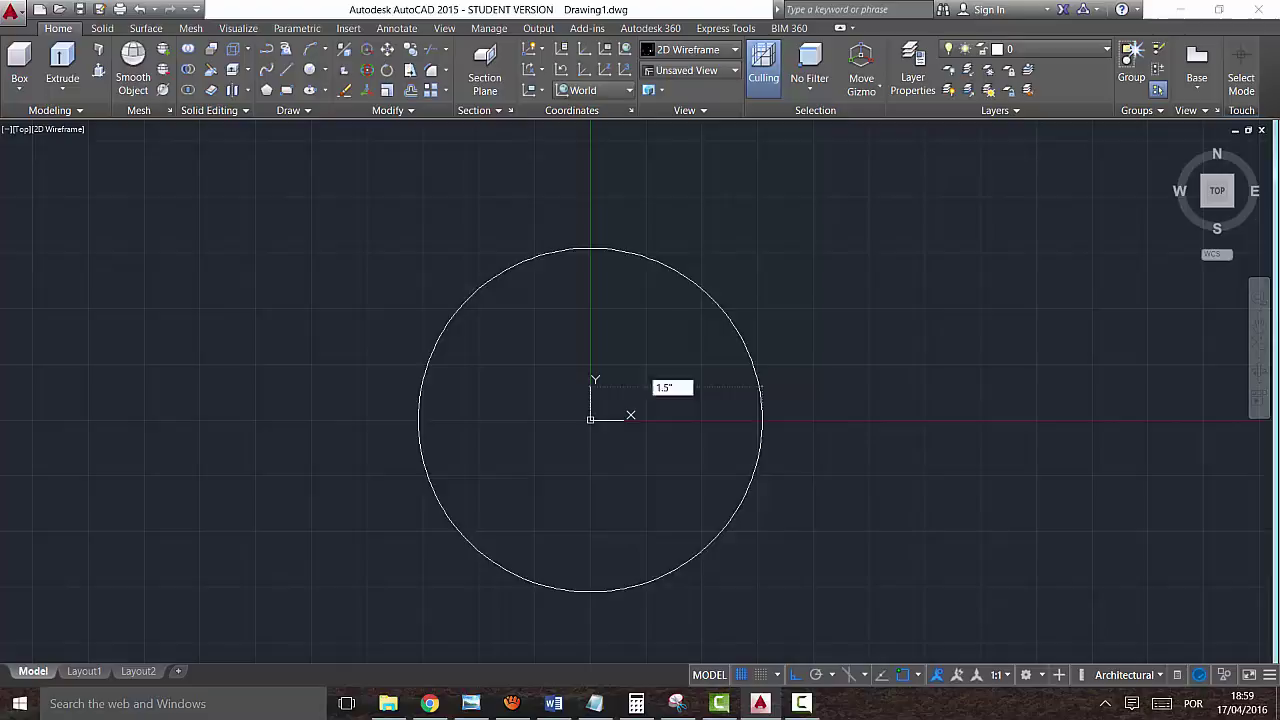
pyautogui.press('Return')
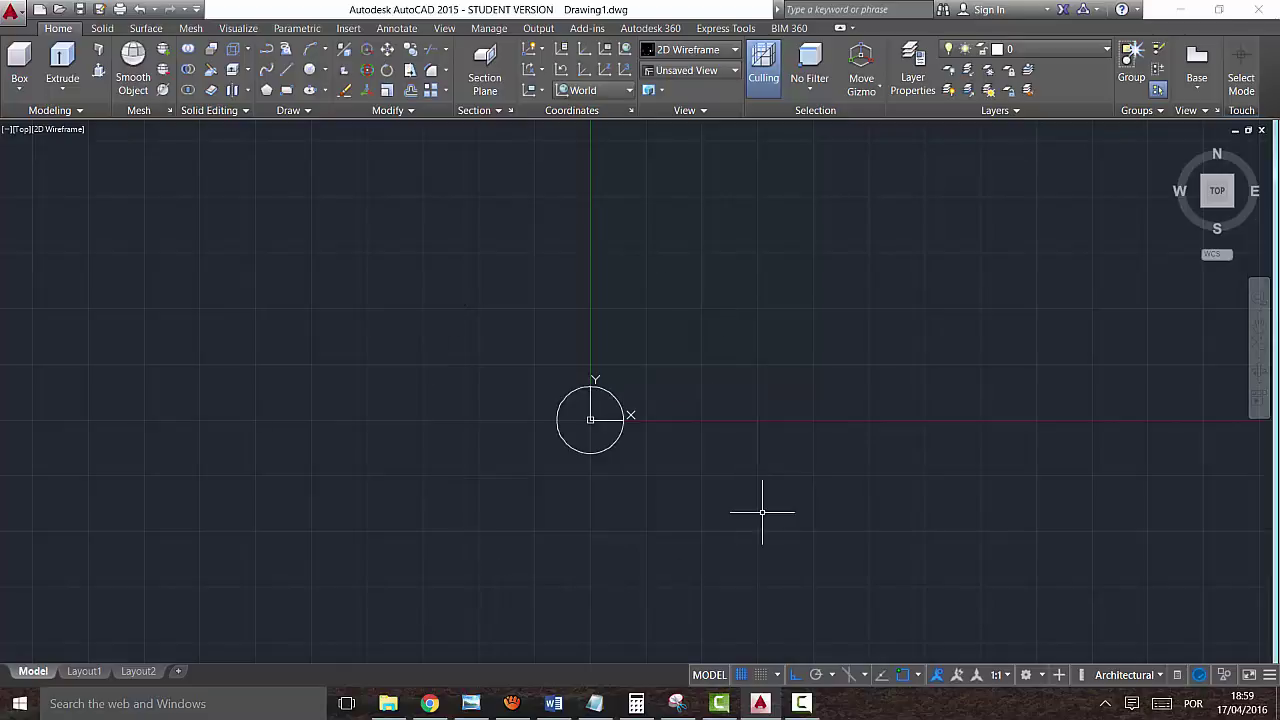
# Step: Switch to SE Isometric view and zoom out to frame the circle
pyautogui.click(1234, 206)
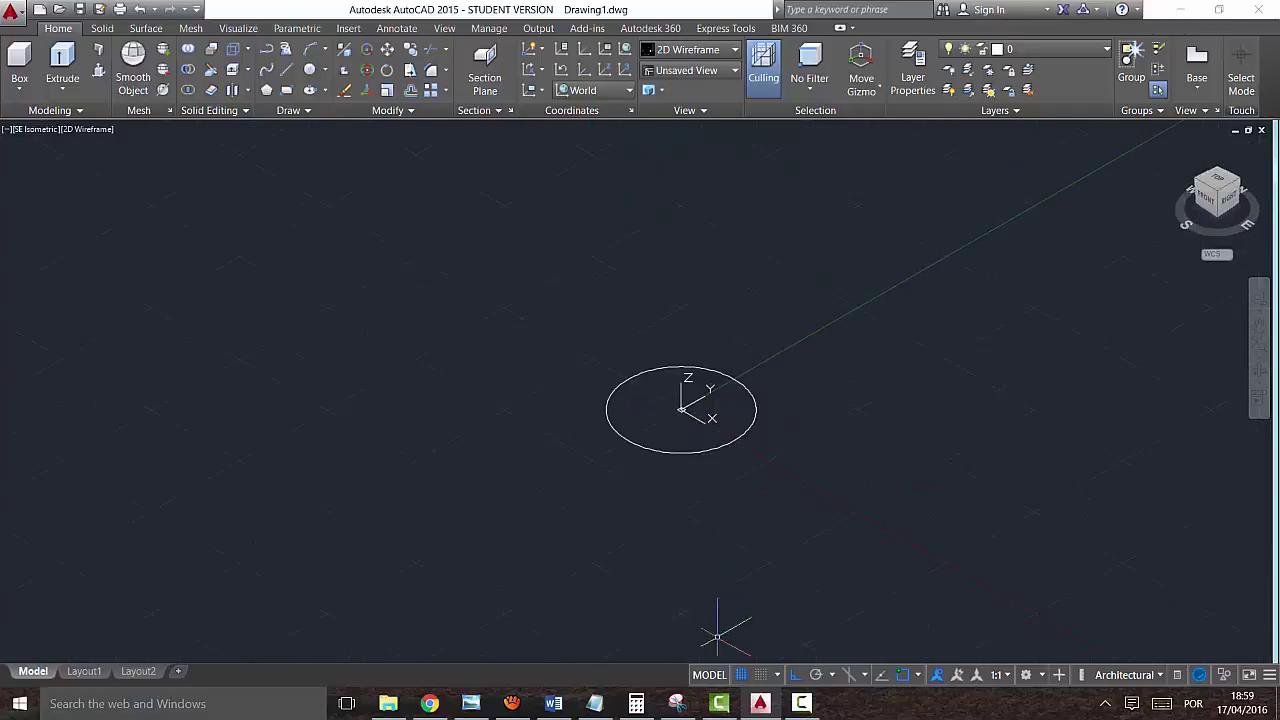
pyautogui.click(594, 703)
pyautogui.click(594, 703)
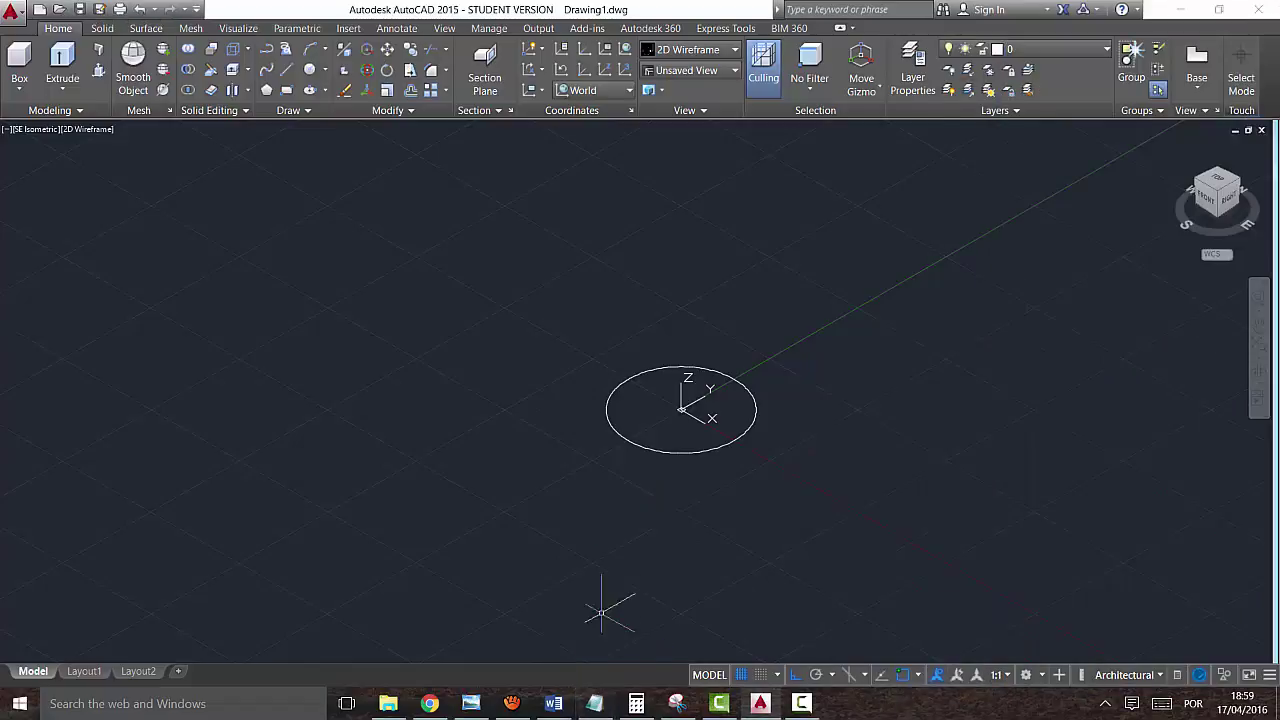
pyautogui.scroll(-1, 449, 188)
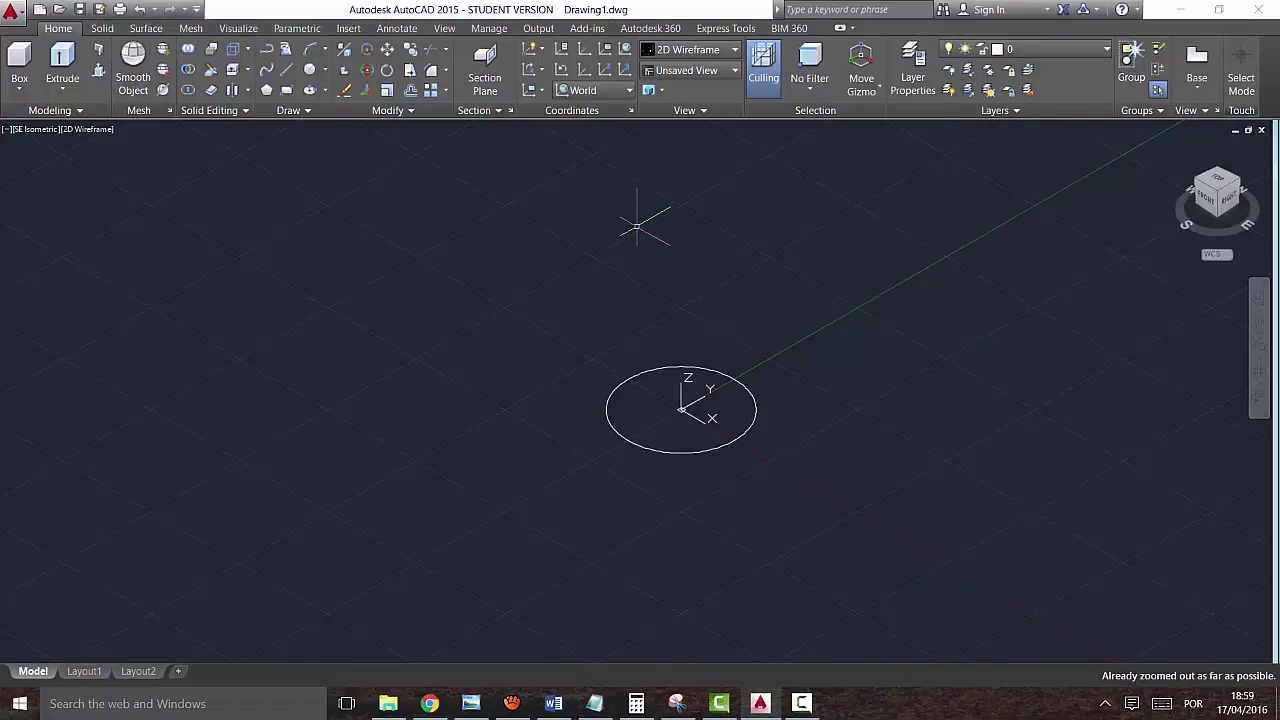
pyautogui.scroll(-2, 841, 305)
pyautogui.click(841, 305)
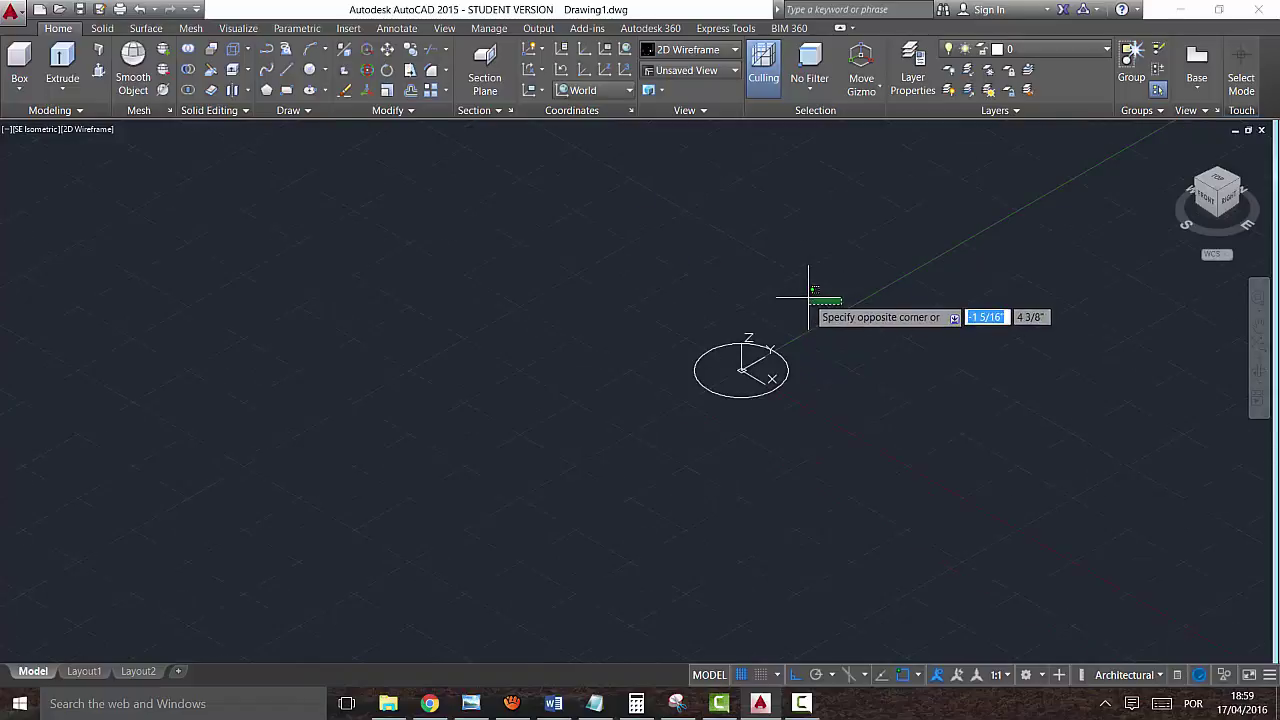
pyautogui.scroll(-1, 841, 305)
pyautogui.press('Escape')
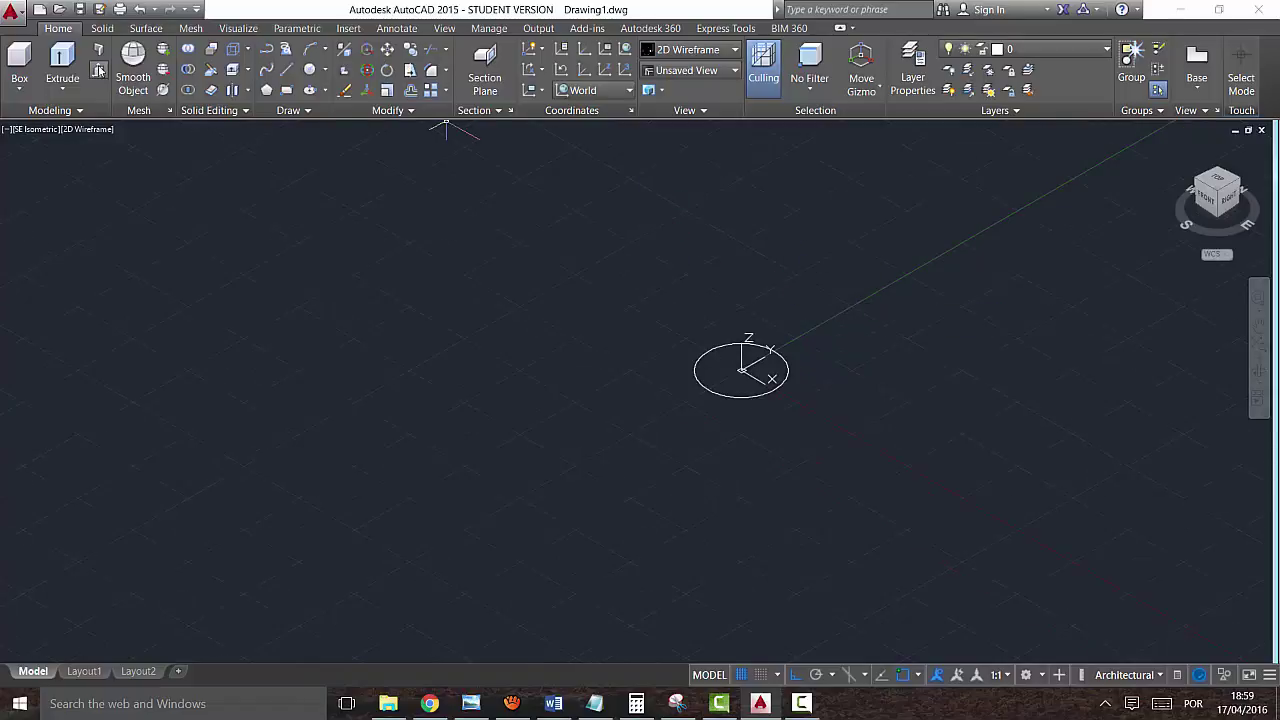
# Step: Presspull the circle 7' upward into a solid cylinder
pyautogui.click(98, 70)
pyautogui.click(722, 383)
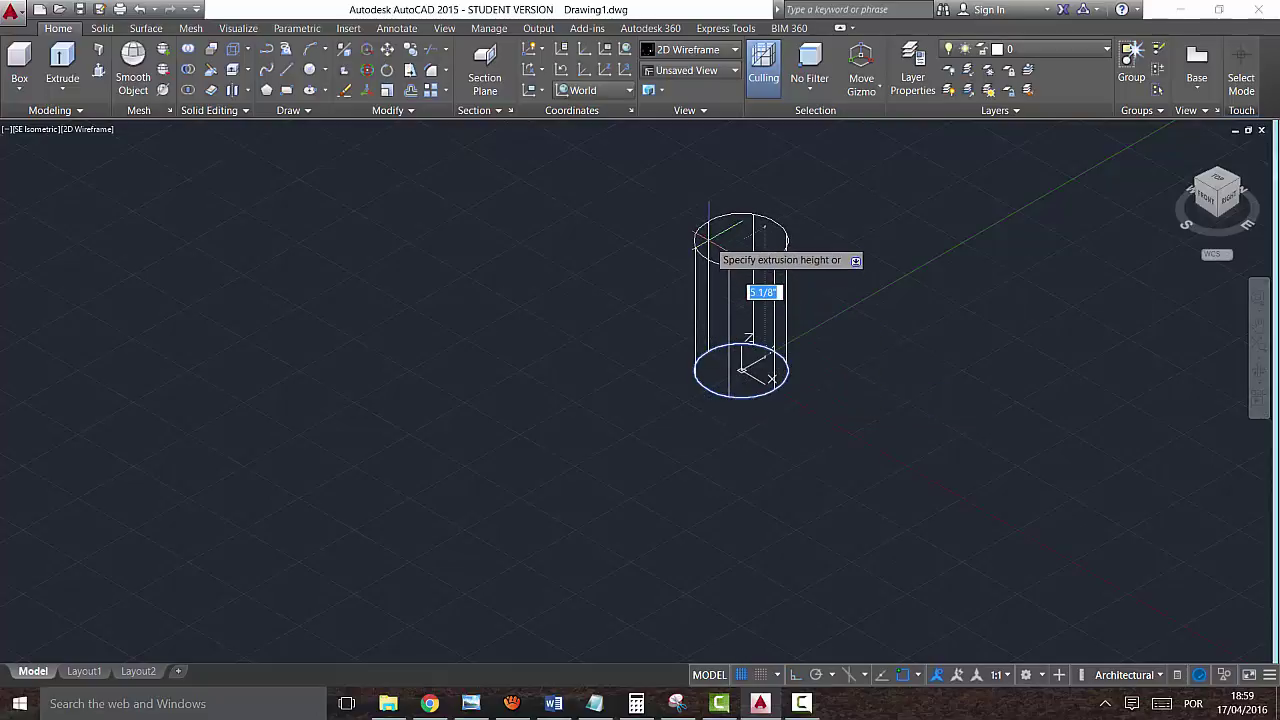
pyautogui.write('7')
pyautogui.press('Return')
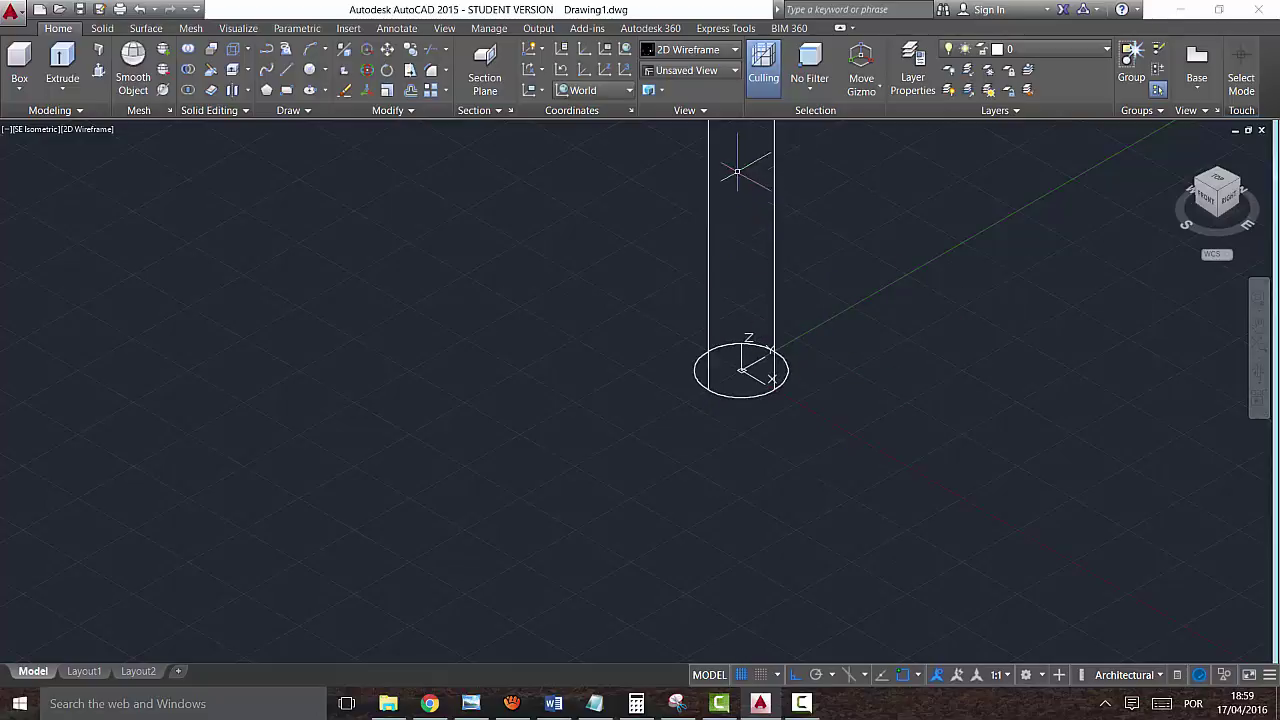
# Step: Go to SW Isometric, rotate the UCS about Y, and orbit so the bar lies diagonally
pyautogui.moveTo(1216, 195)
pyautogui.click(1192, 184)
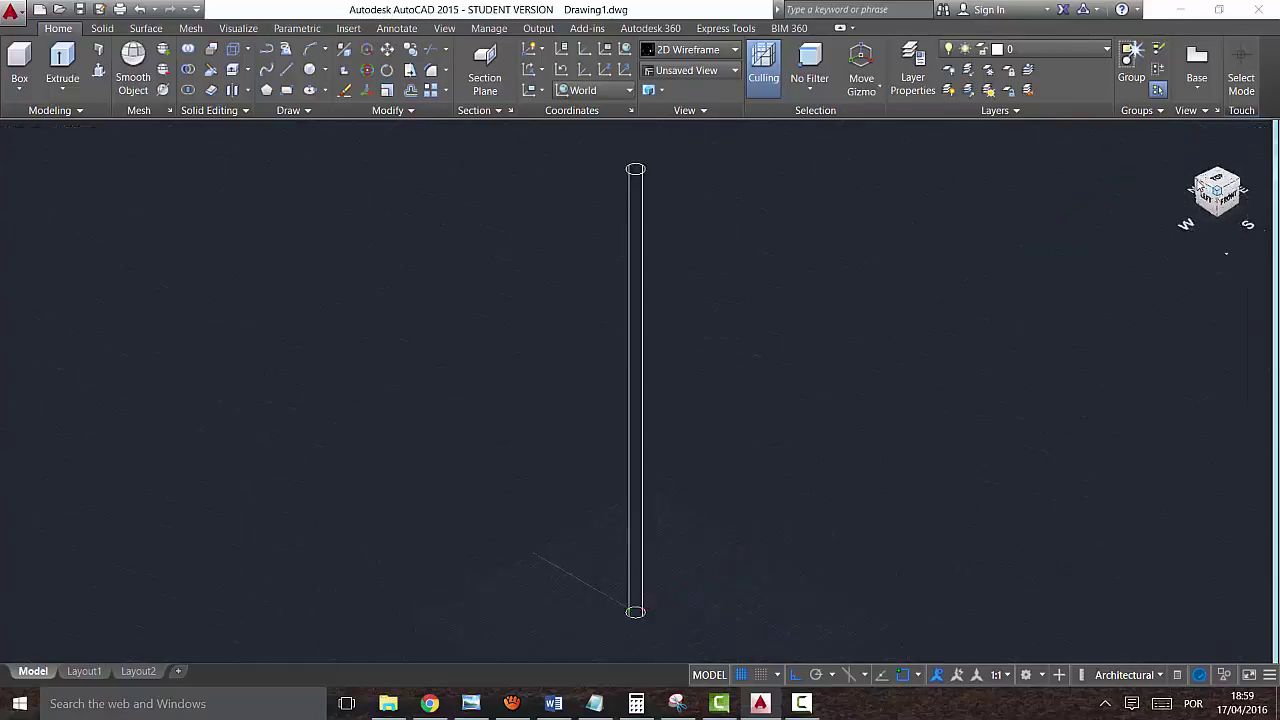
pyautogui.click(542, 70)
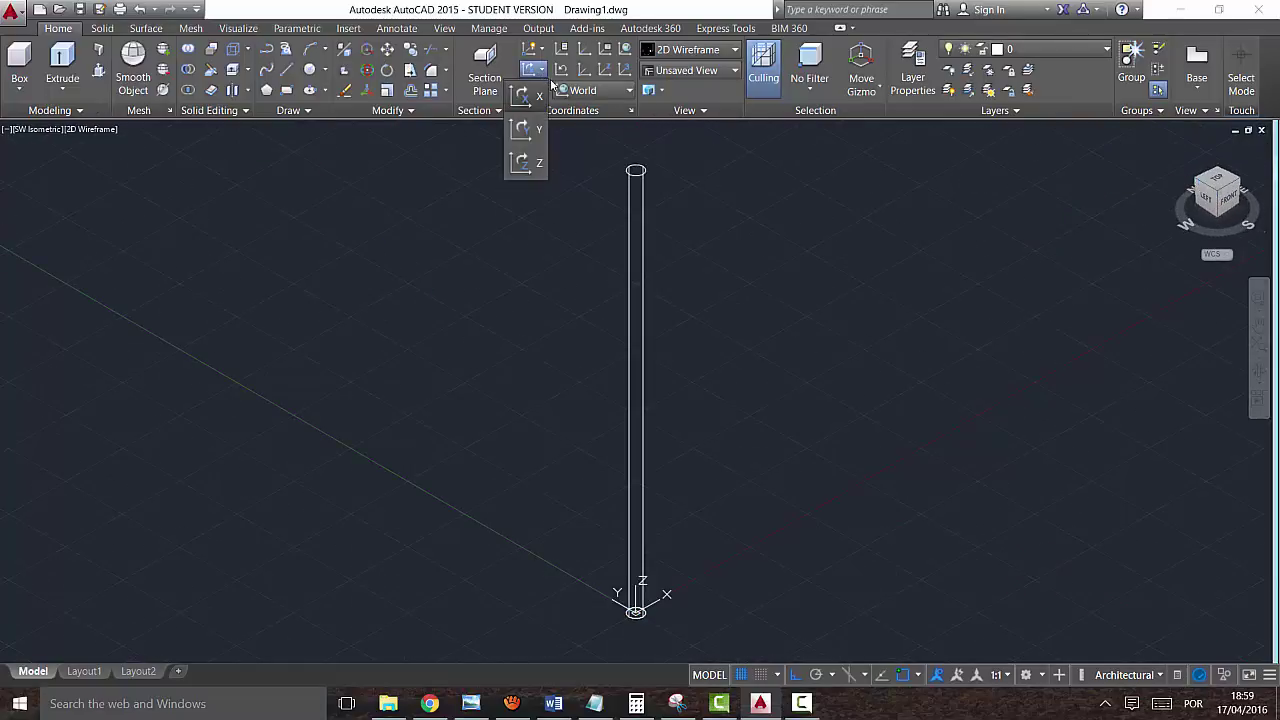
pyautogui.click(530, 128)
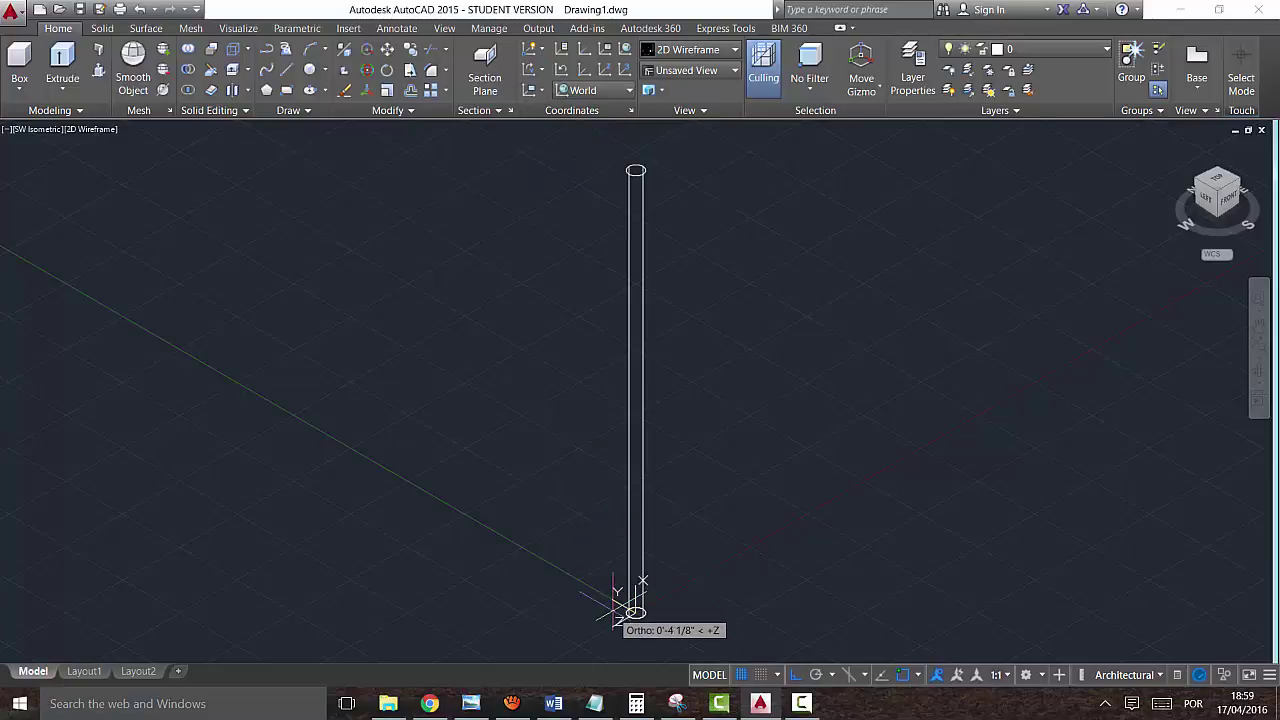
pyautogui.click(611, 589)
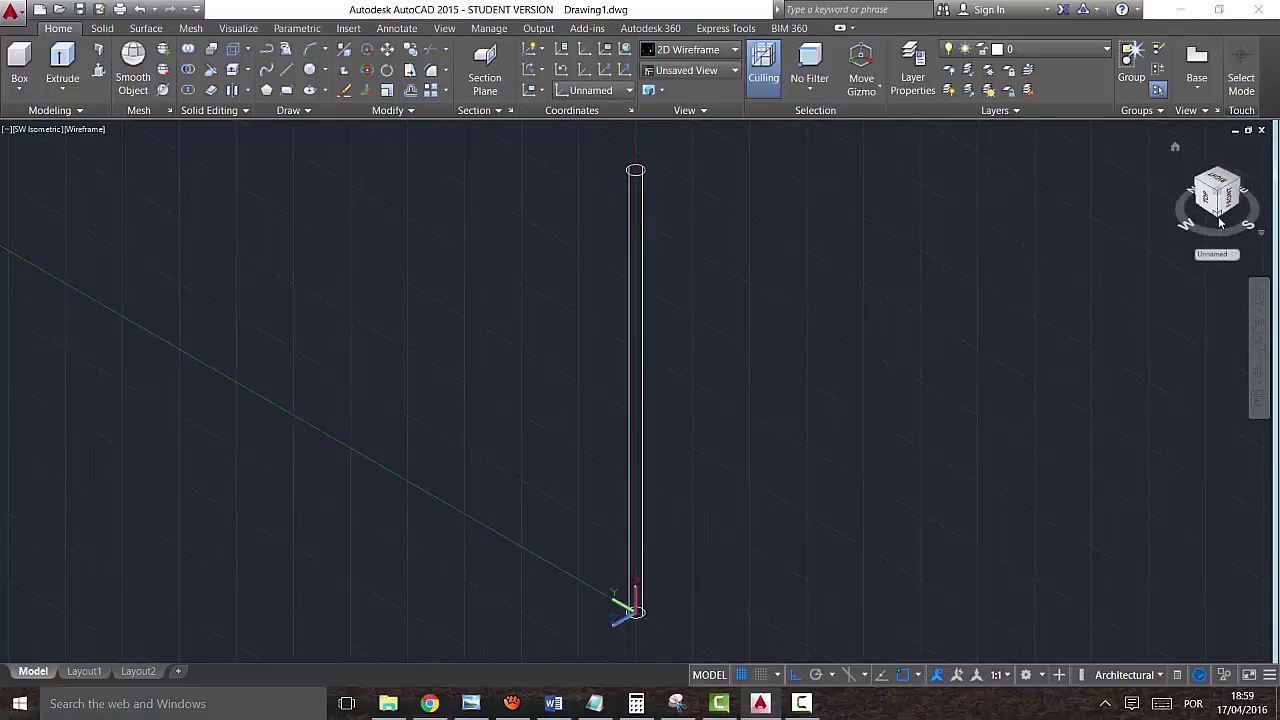
pyautogui.moveTo(1220, 228); pyautogui.dragTo(1195, 240)
pyautogui.scroll(3, 552, 462)
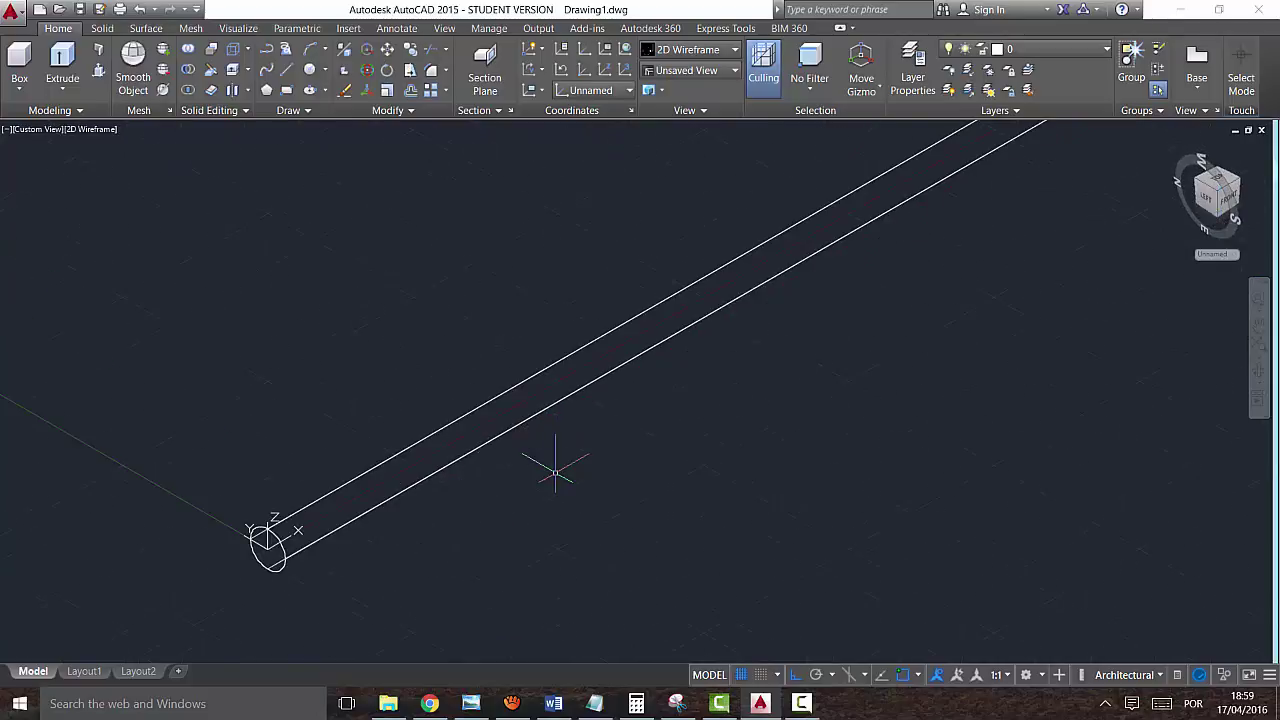
pyautogui.scroll(-1, 555, 475)
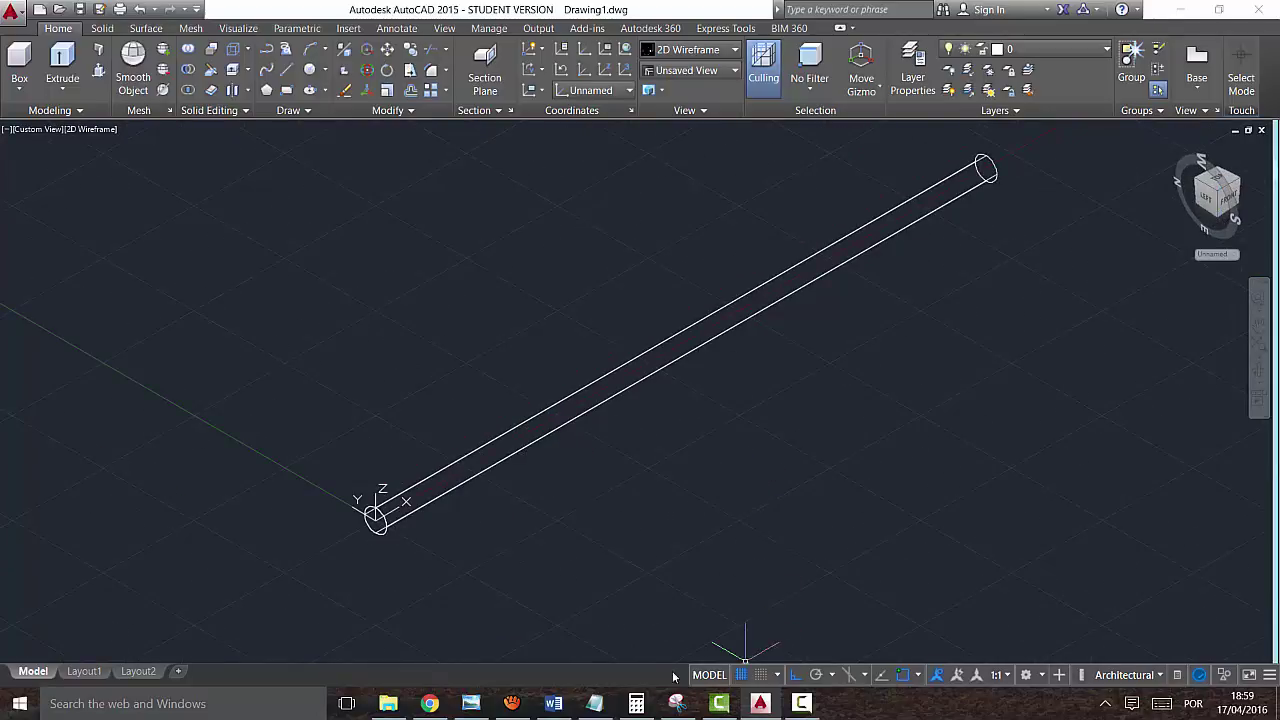
pyautogui.click(606, 703)
pyautogui.click(606, 703)
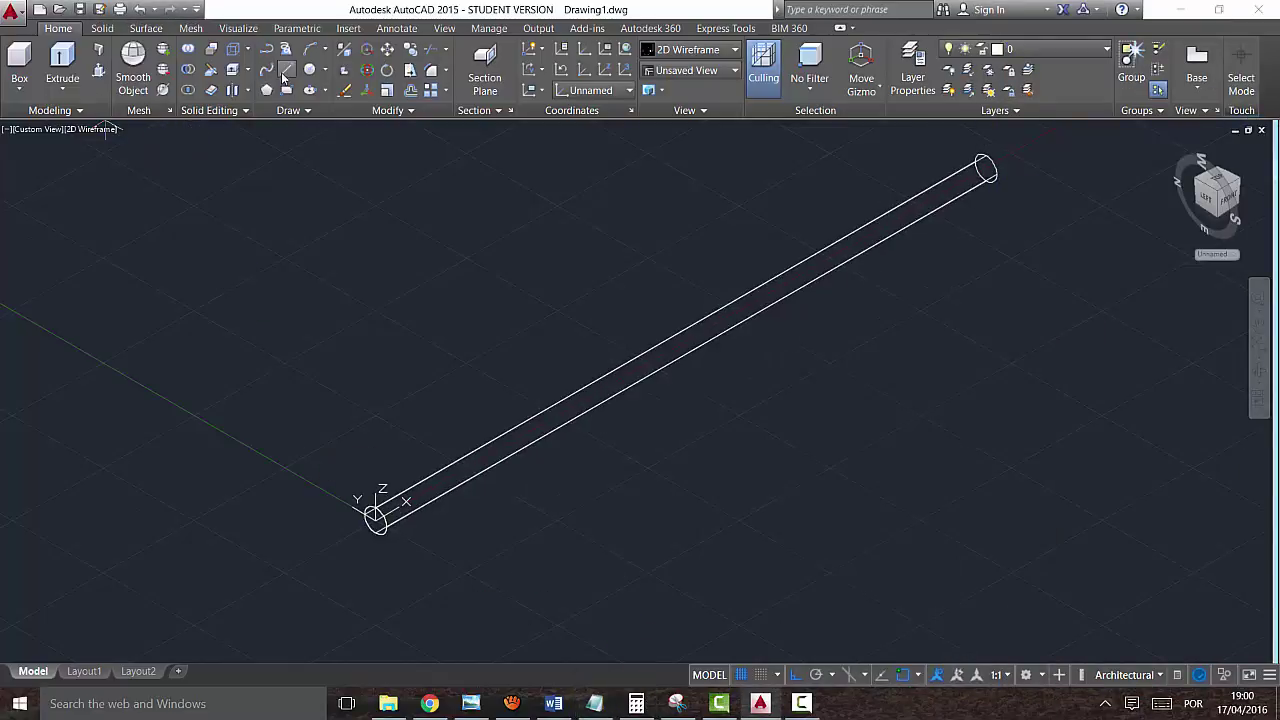
# Step: Draw a 3.5 guide line along the axis from the bar end's centre
pyautogui.click(285, 72)
pyautogui.click(375, 518)
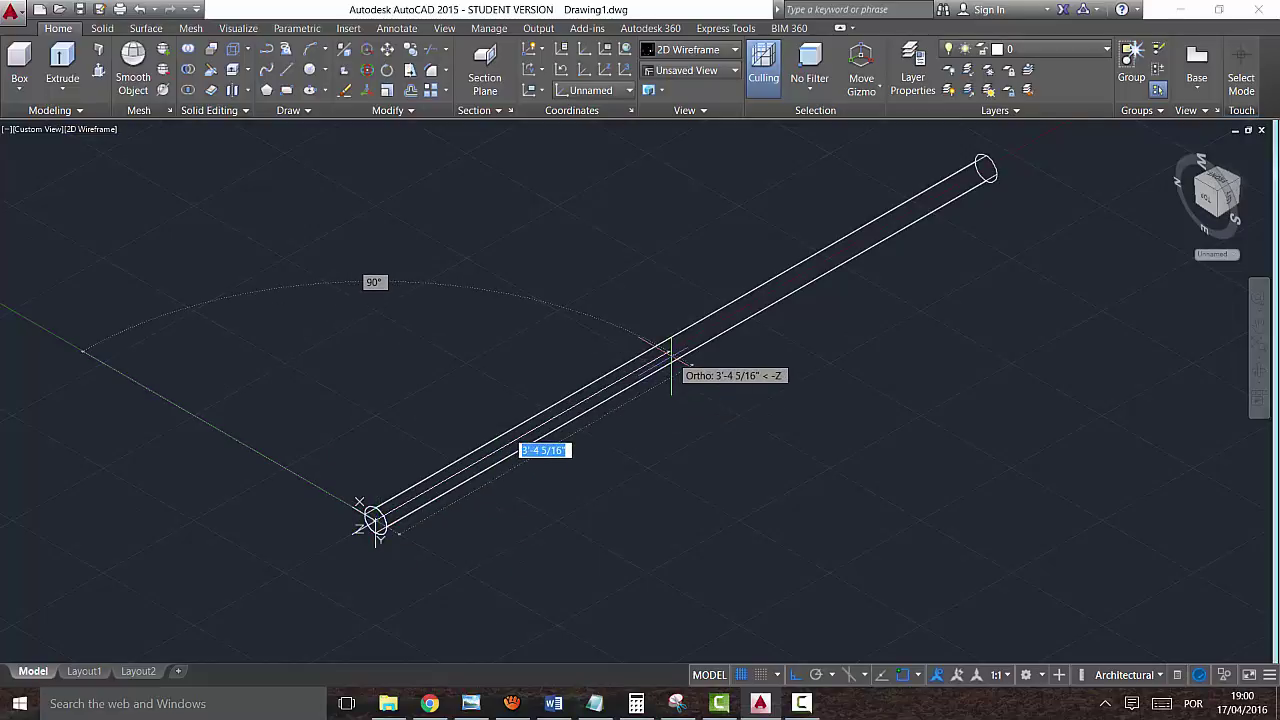
pyautogui.write('3.5')
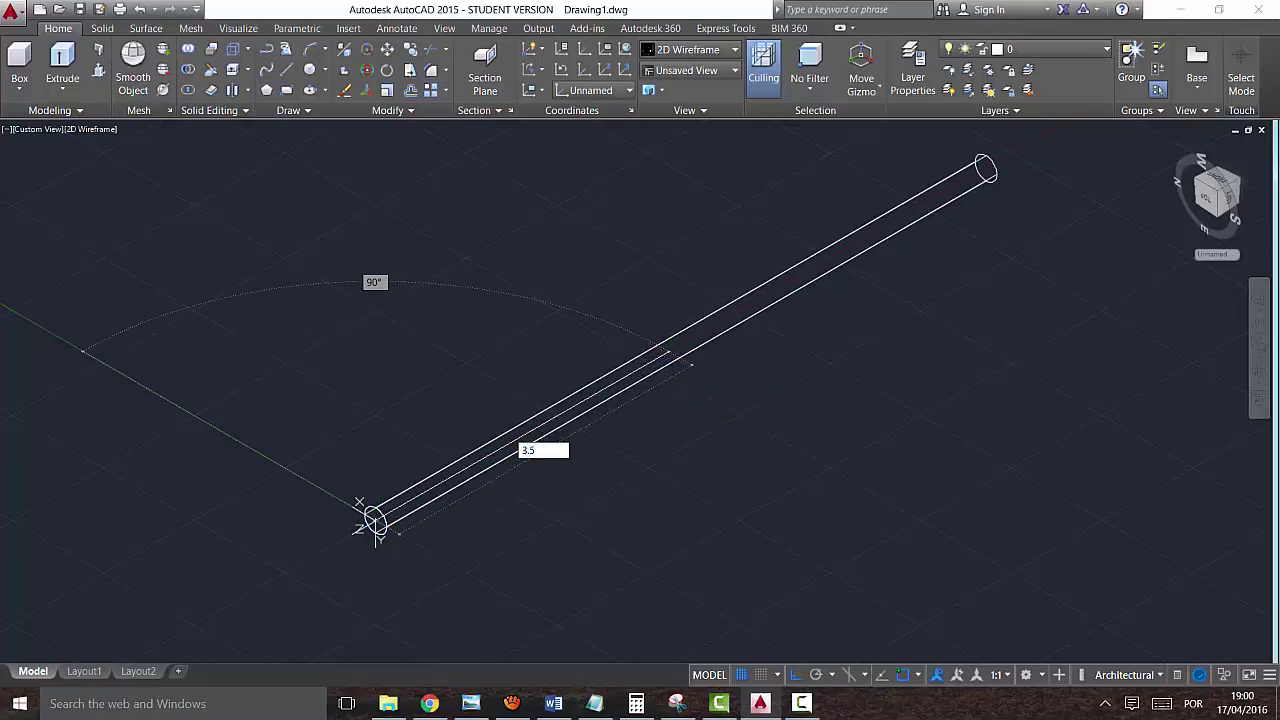
pyautogui.press('Return')
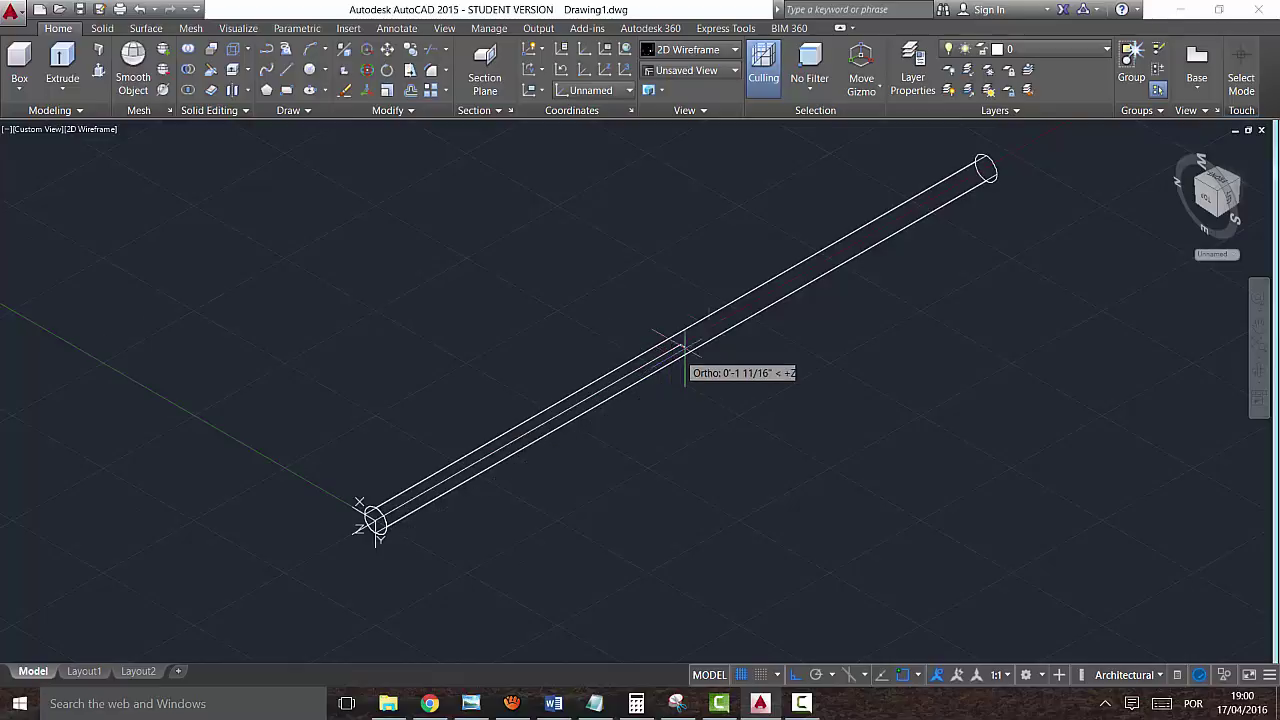
pyautogui.press('Escape')
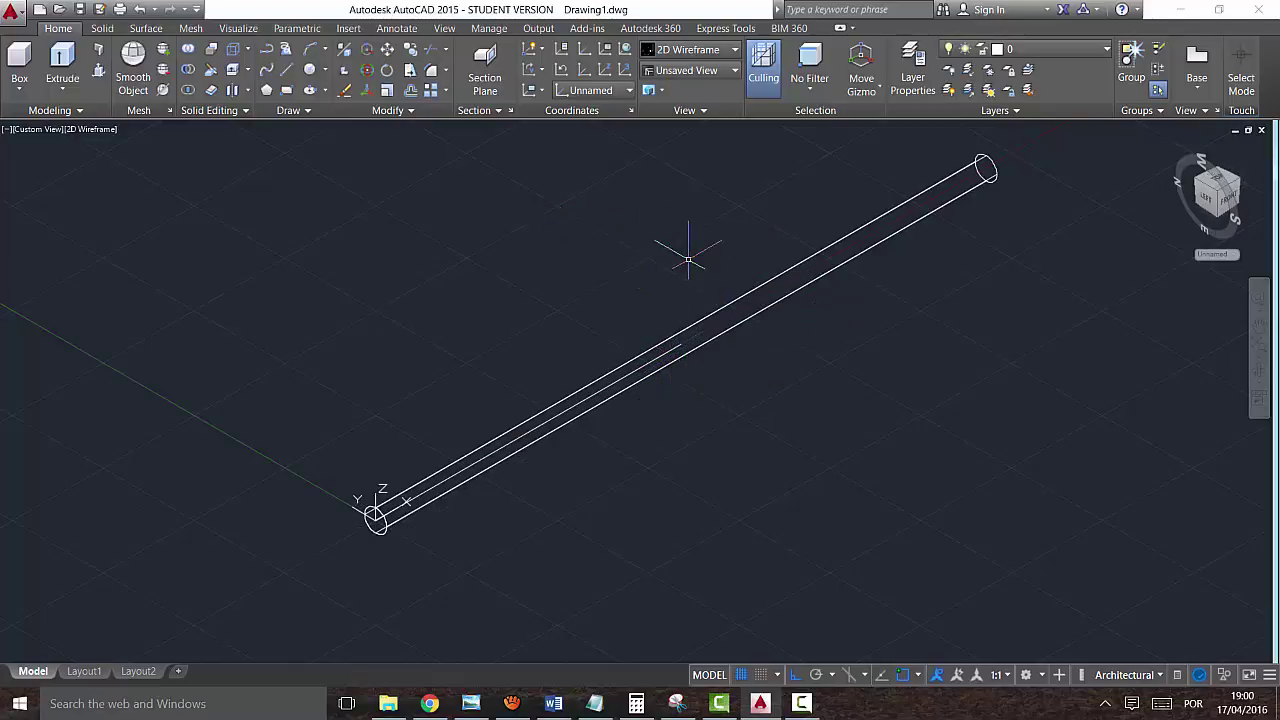
# Step: Halve the 52" collar spacing to 26 in Calculator, then begin a new line
pyautogui.click(594, 703)
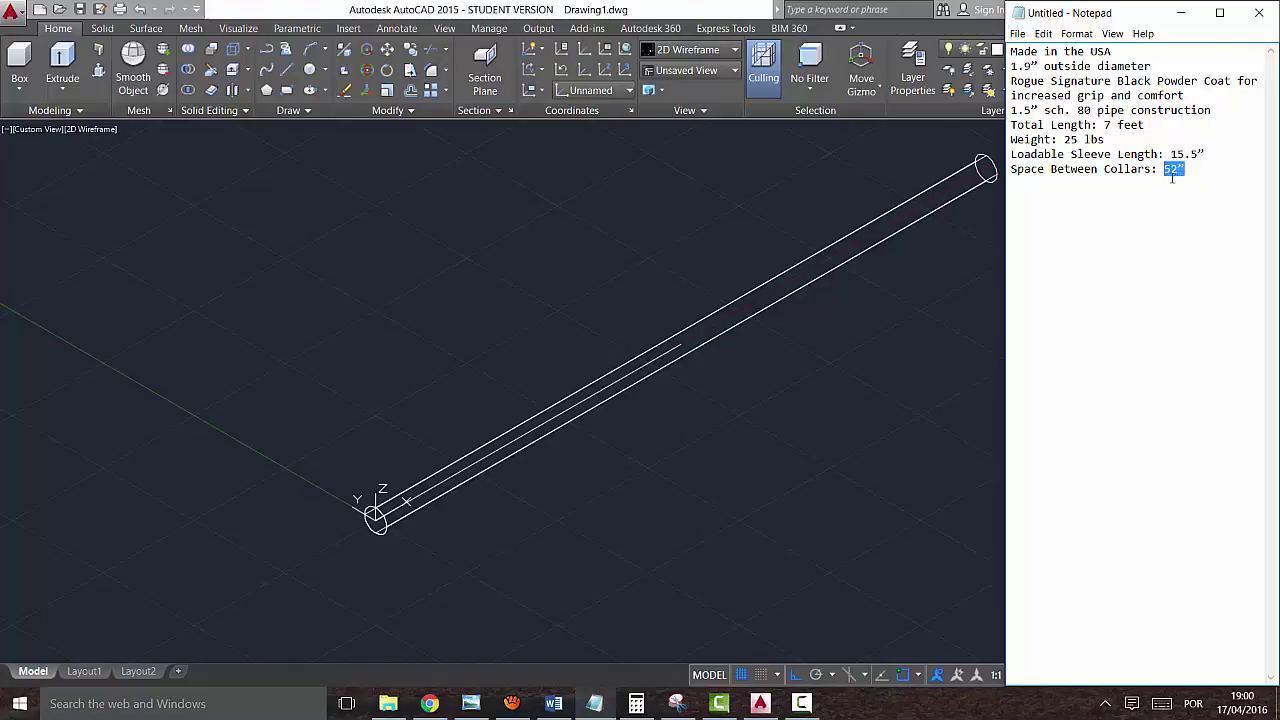
pyautogui.click(636, 703)
pyautogui.write('5/2')
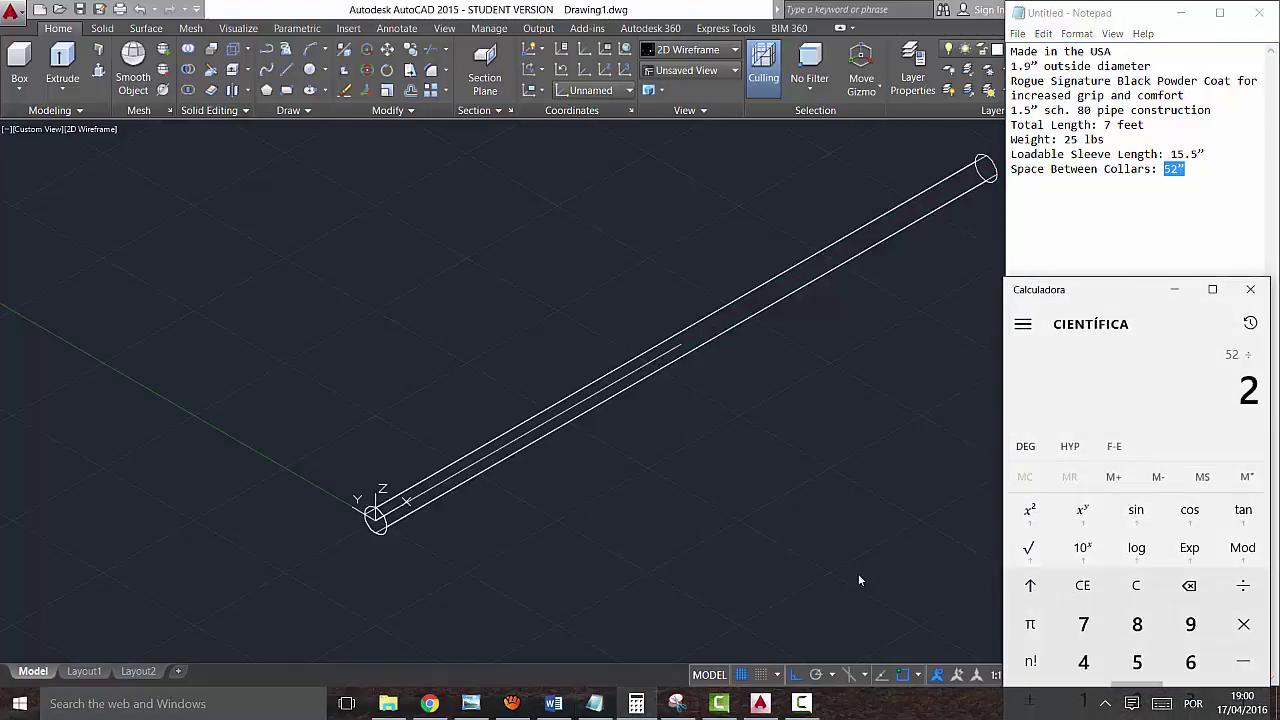
pyautogui.write('6')
pyautogui.click(672, 407)
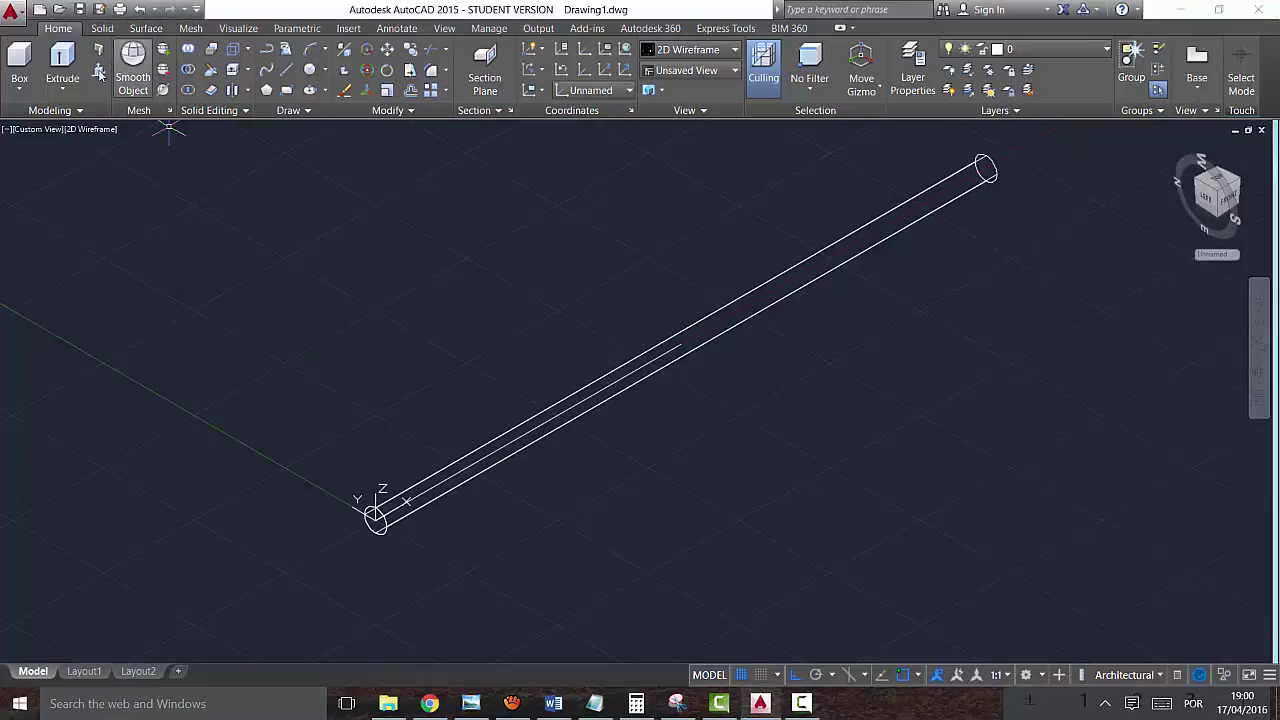
pyautogui.click(287, 70)
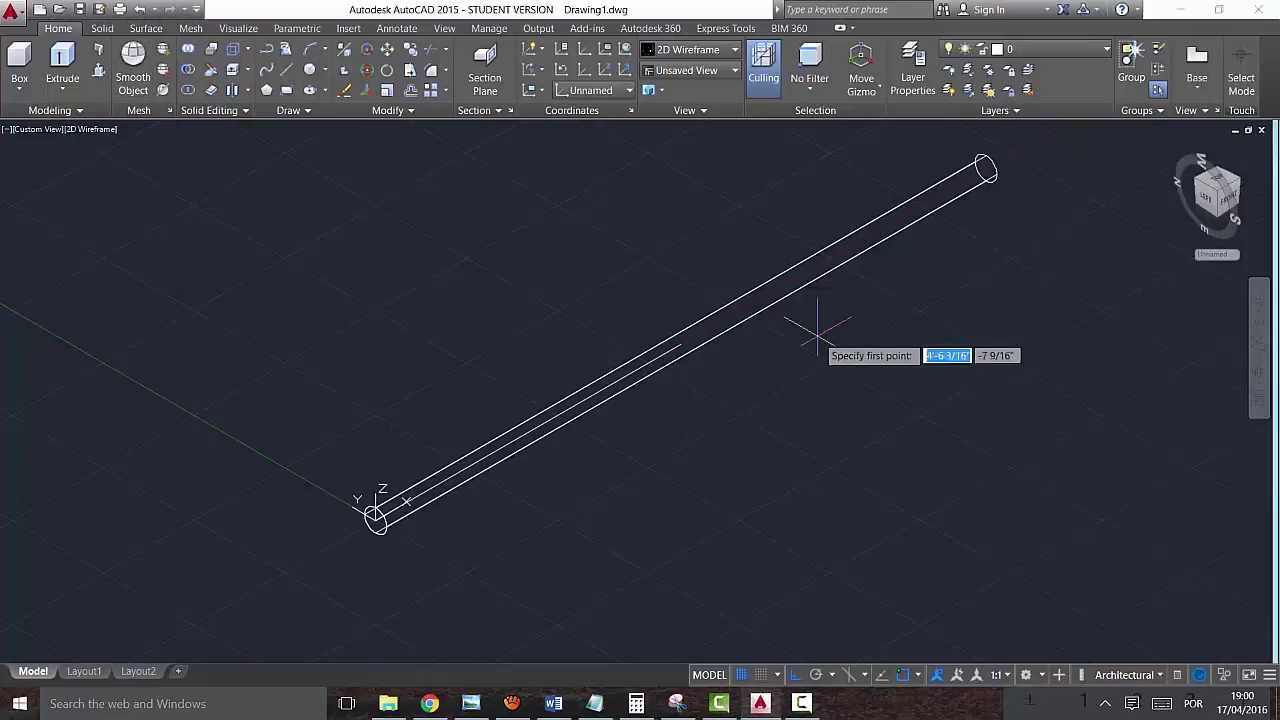
# Step: Draw a 26" line along the axis from the bar's middle
pyautogui.click(681, 346)
pyautogui.write('26')
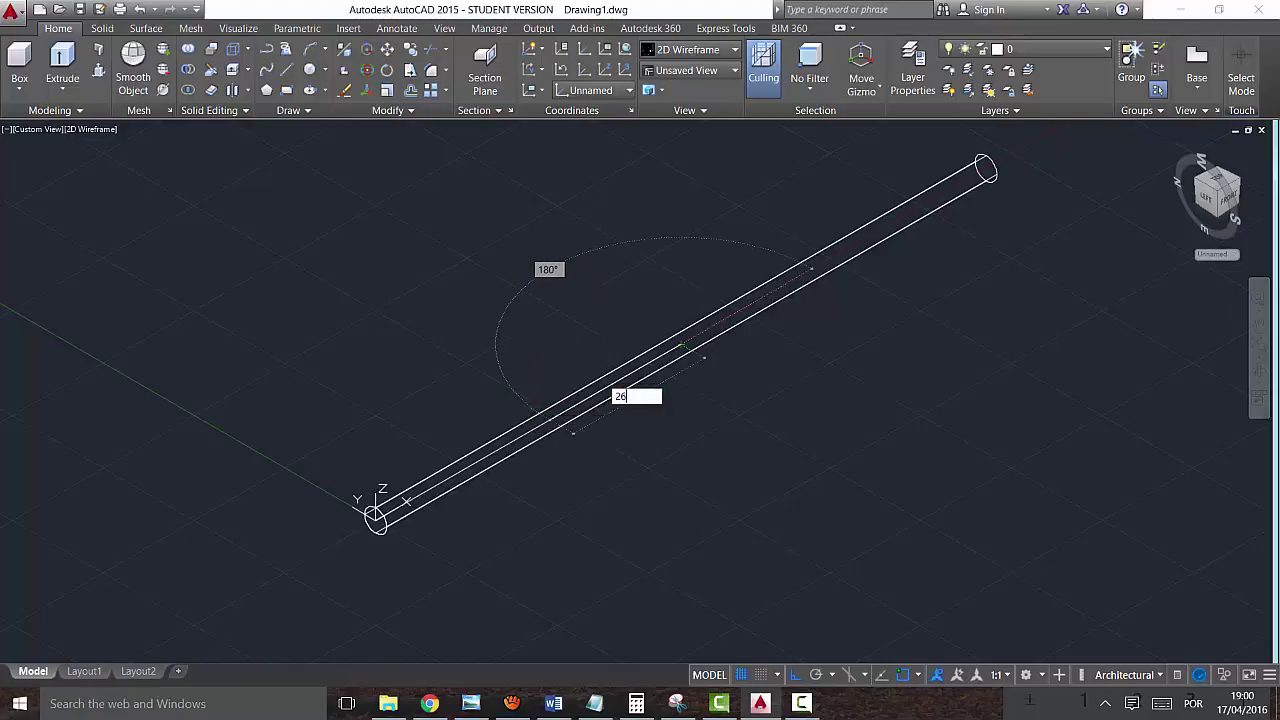
pyautogui.press('Return')
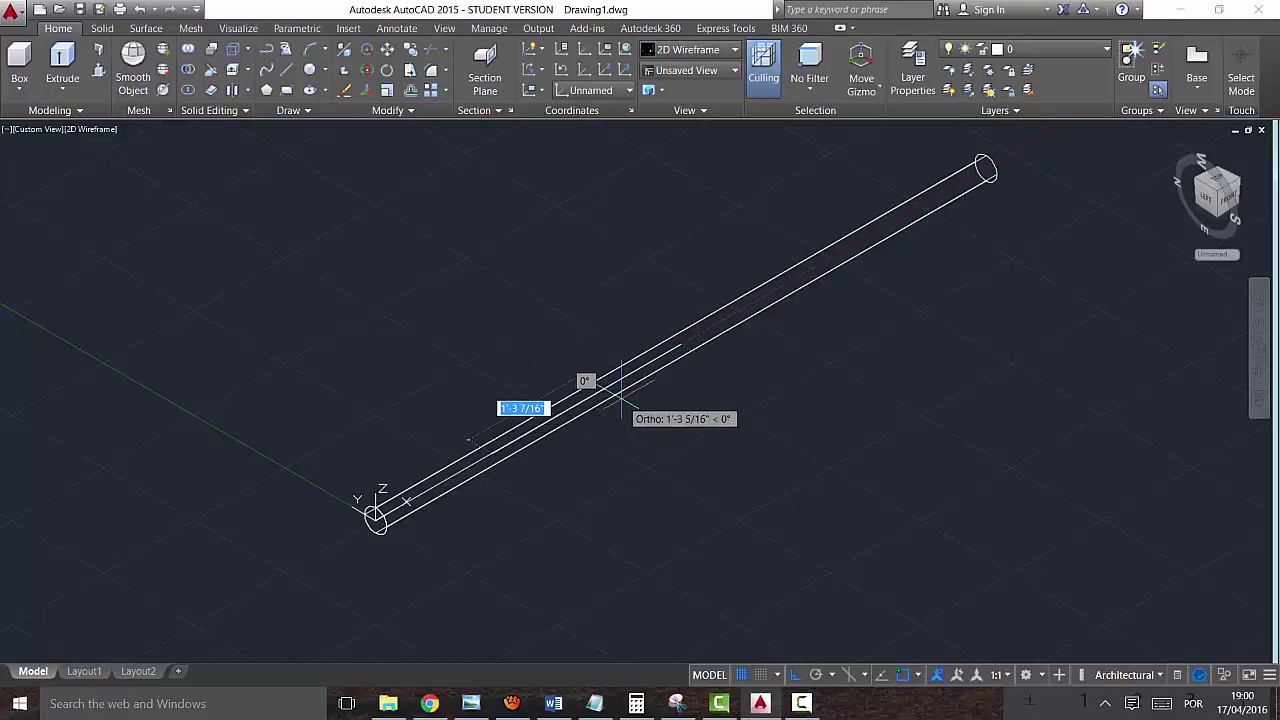
pyautogui.press('Return')
# Step: Draw a 26" line the other way from the middle, ending in an upright collar marker
pyautogui.write('l')
pyautogui.press('Return')
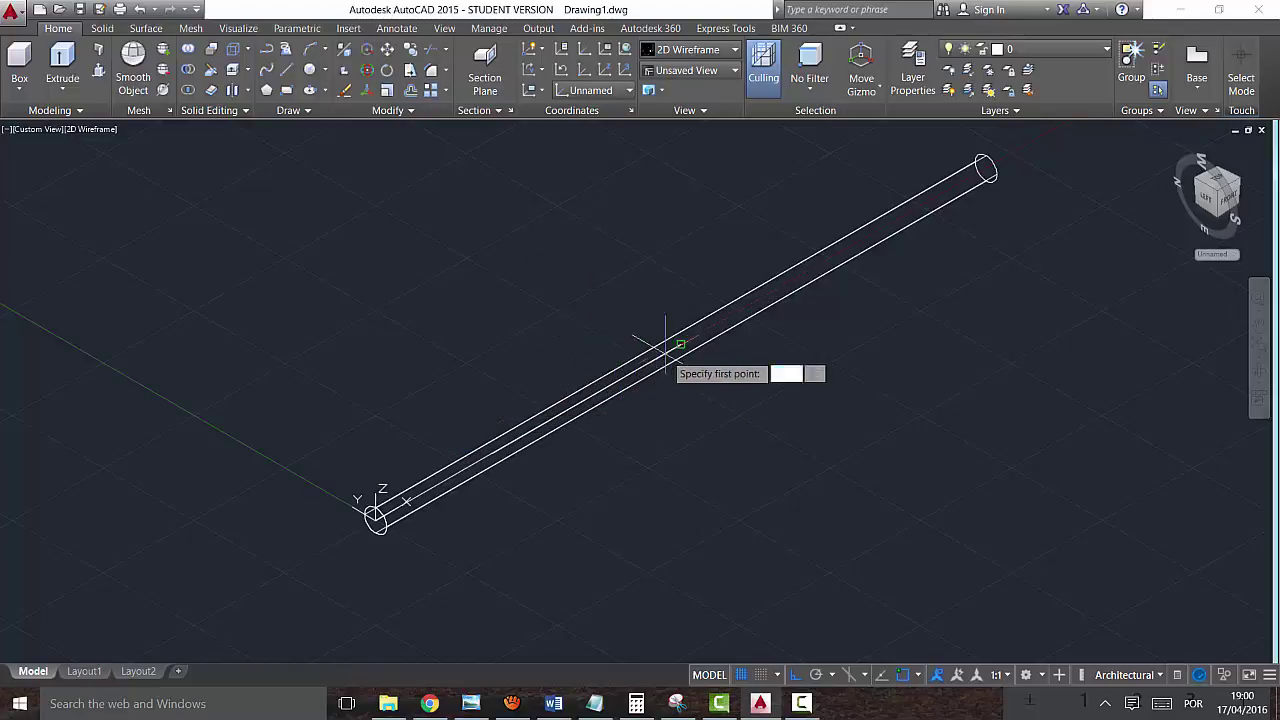
pyautogui.click(678, 343)
pyautogui.write('26')
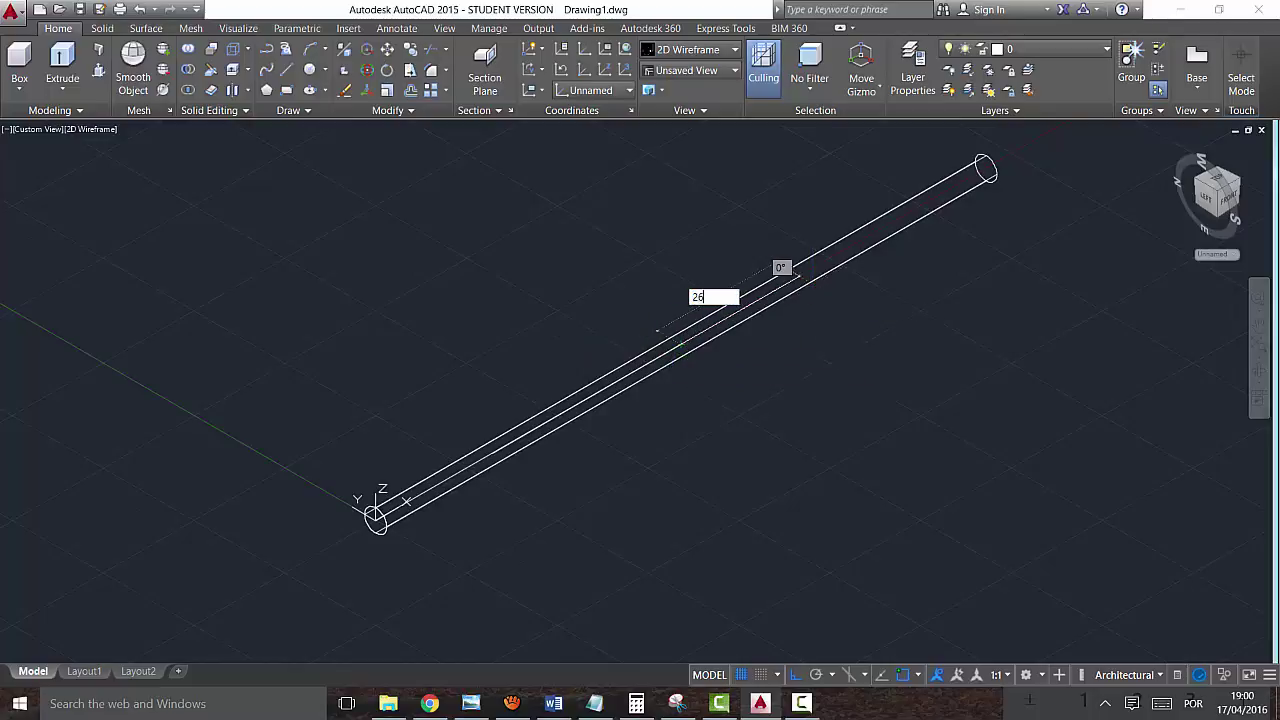
pyautogui.press('Return')
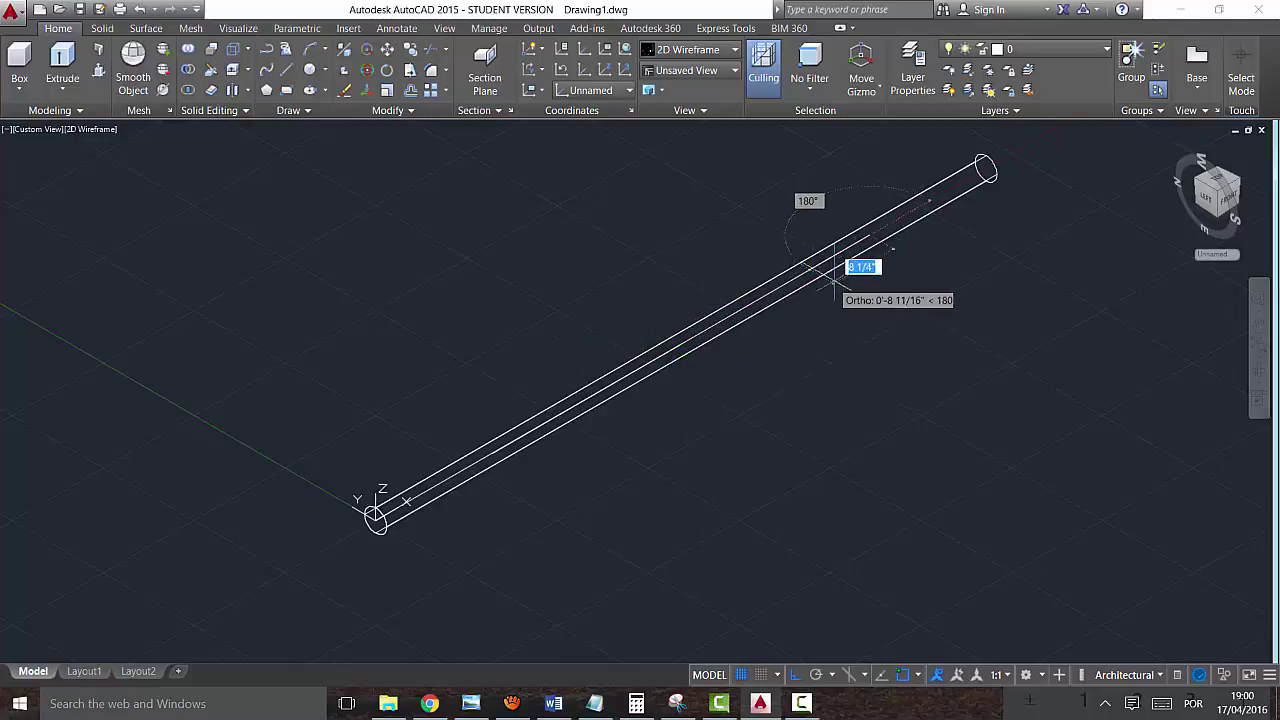
pyautogui.click(848, 160)
pyautogui.press('Return')
# Step: Add an upright marker line at the other collar position and reopen the spec notes
pyautogui.write('l')
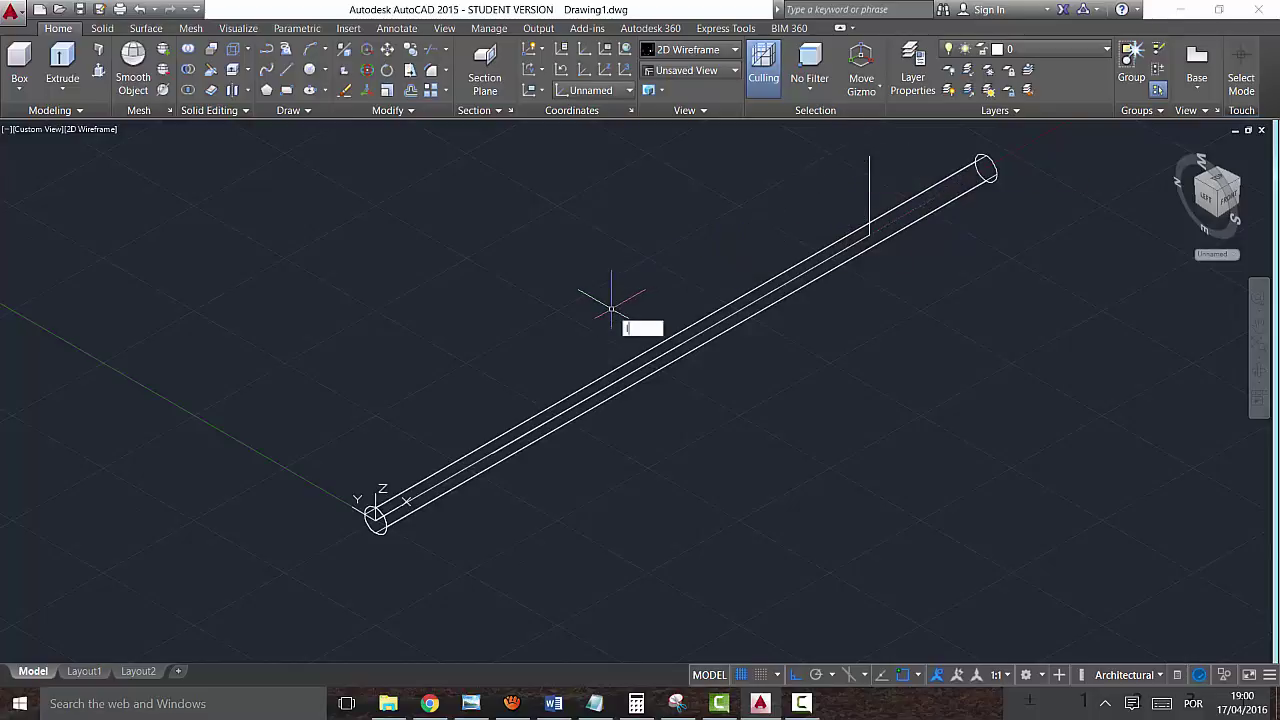
pyautogui.press('Return')
pyautogui.click(491, 453)
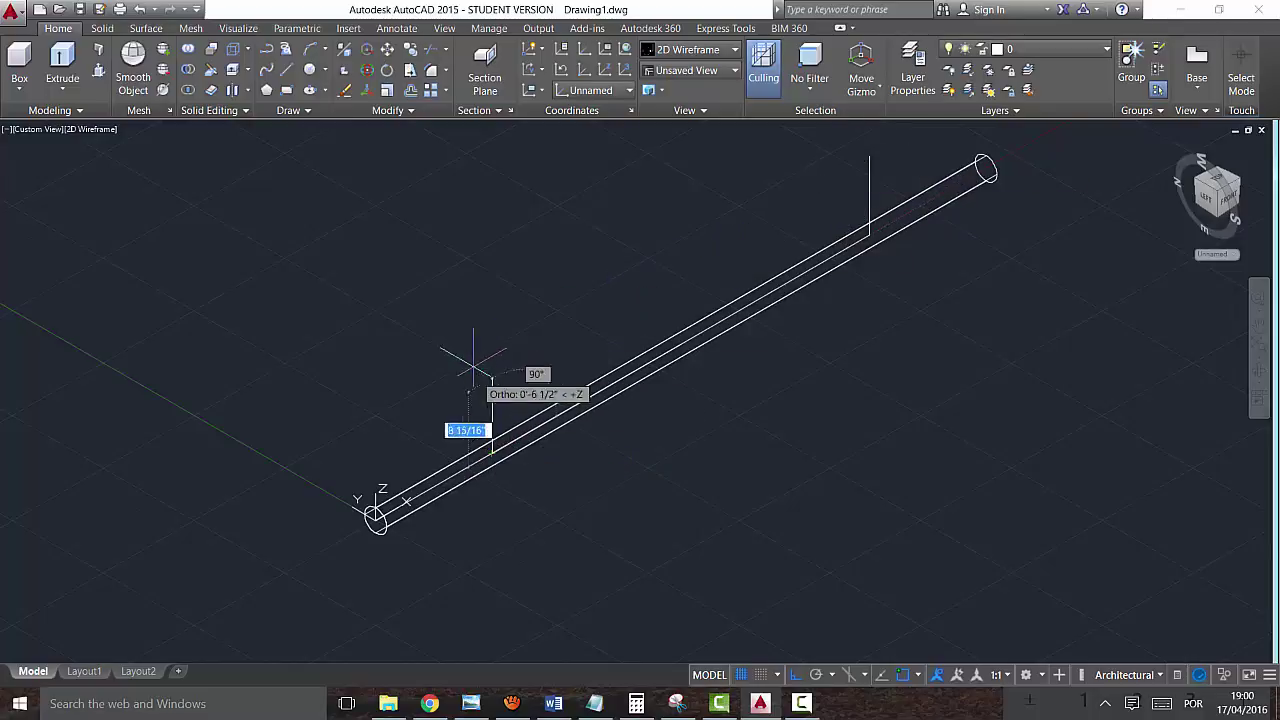
pyautogui.click(474, 322)
pyautogui.press('Return')
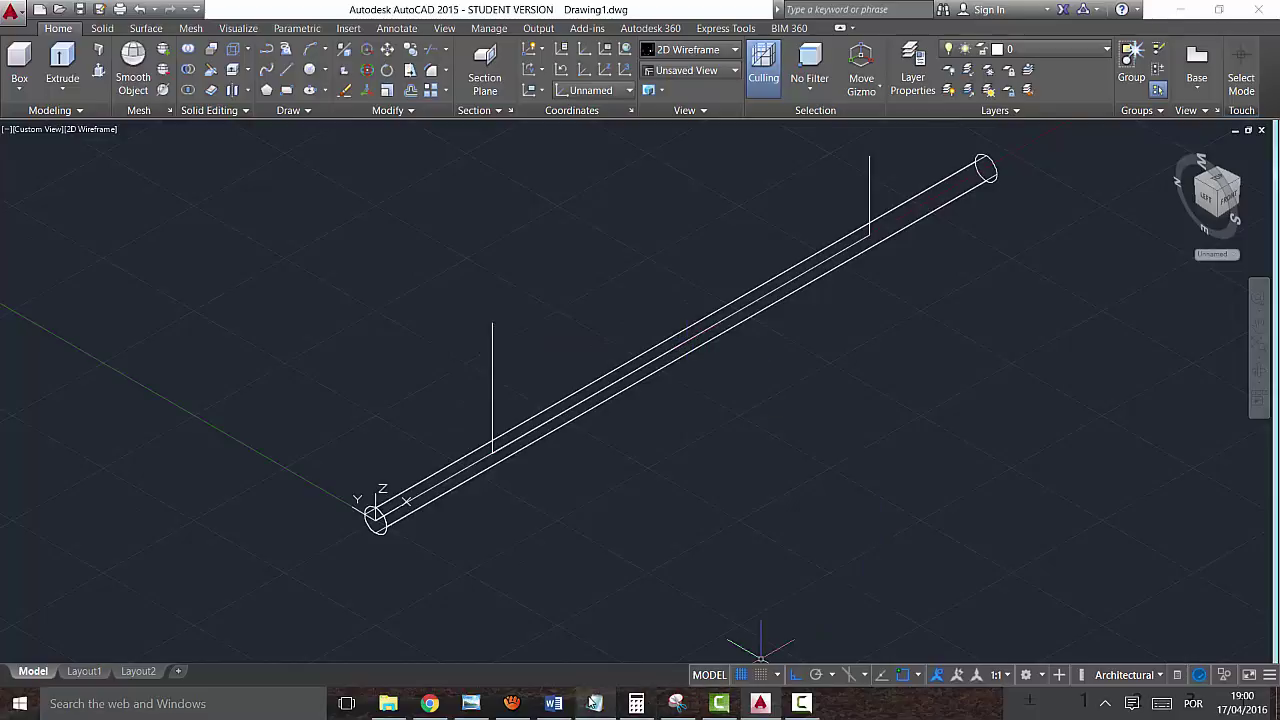
pyautogui.click(594, 703)
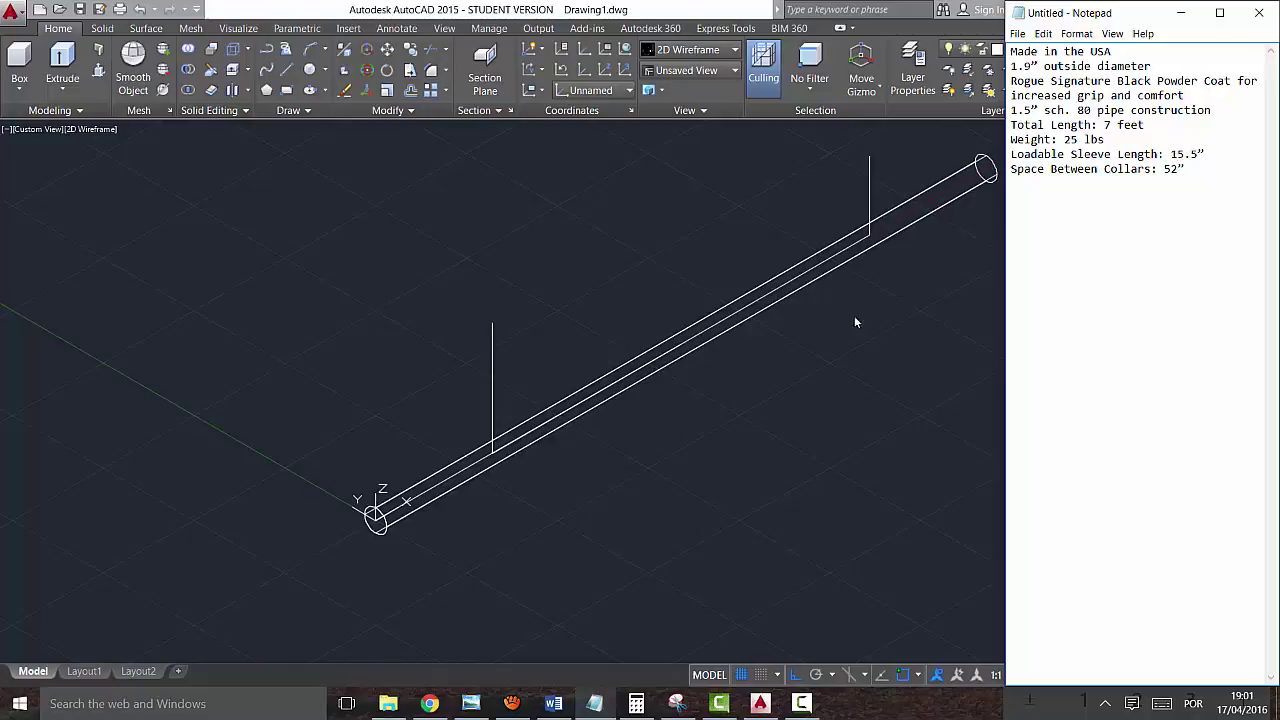
# Step: Draw a 15.5" sleeve line along the axis from the near end's centre
pyautogui.click(790, 326)
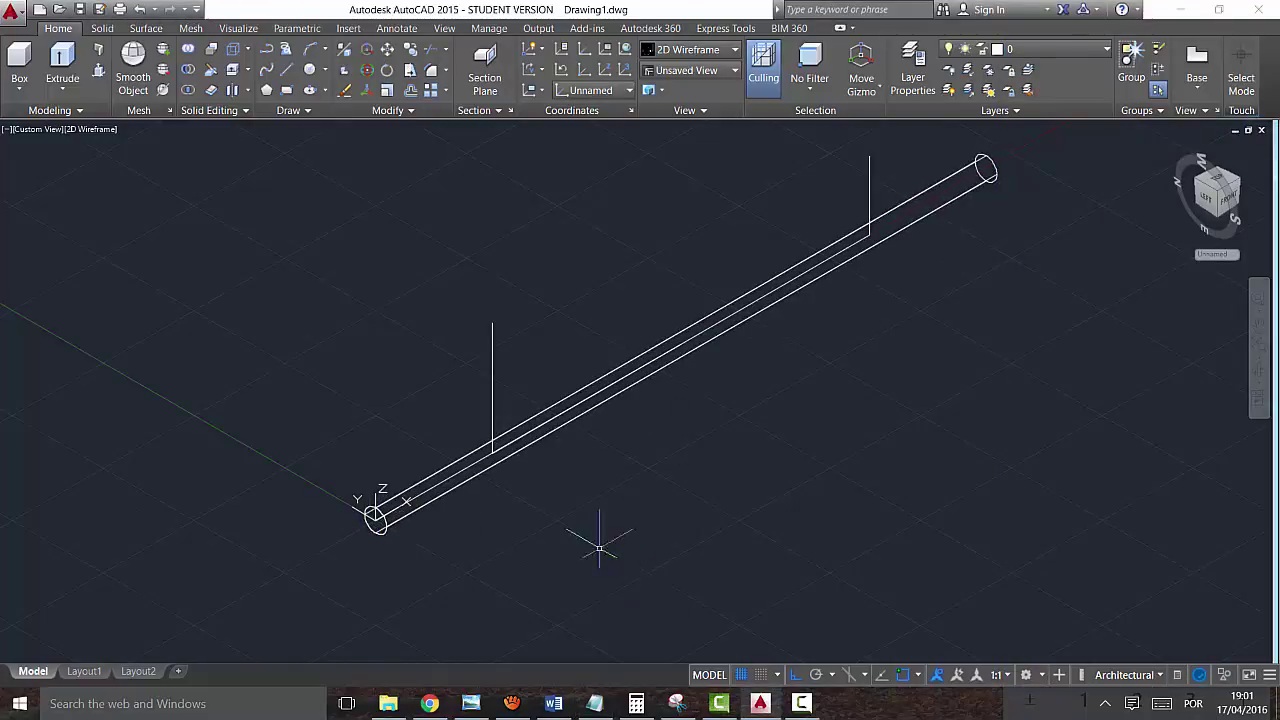
pyautogui.write('l')
pyautogui.press('Return')
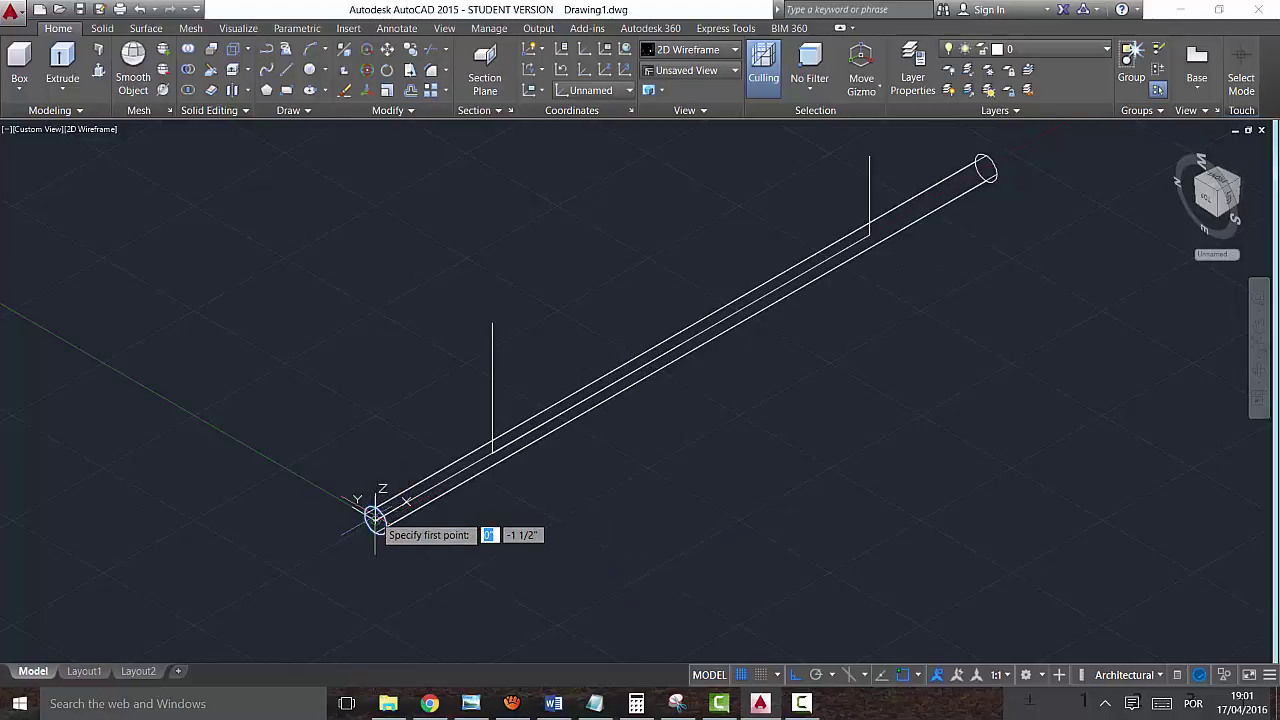
pyautogui.click(375, 518)
pyautogui.write('15.5')
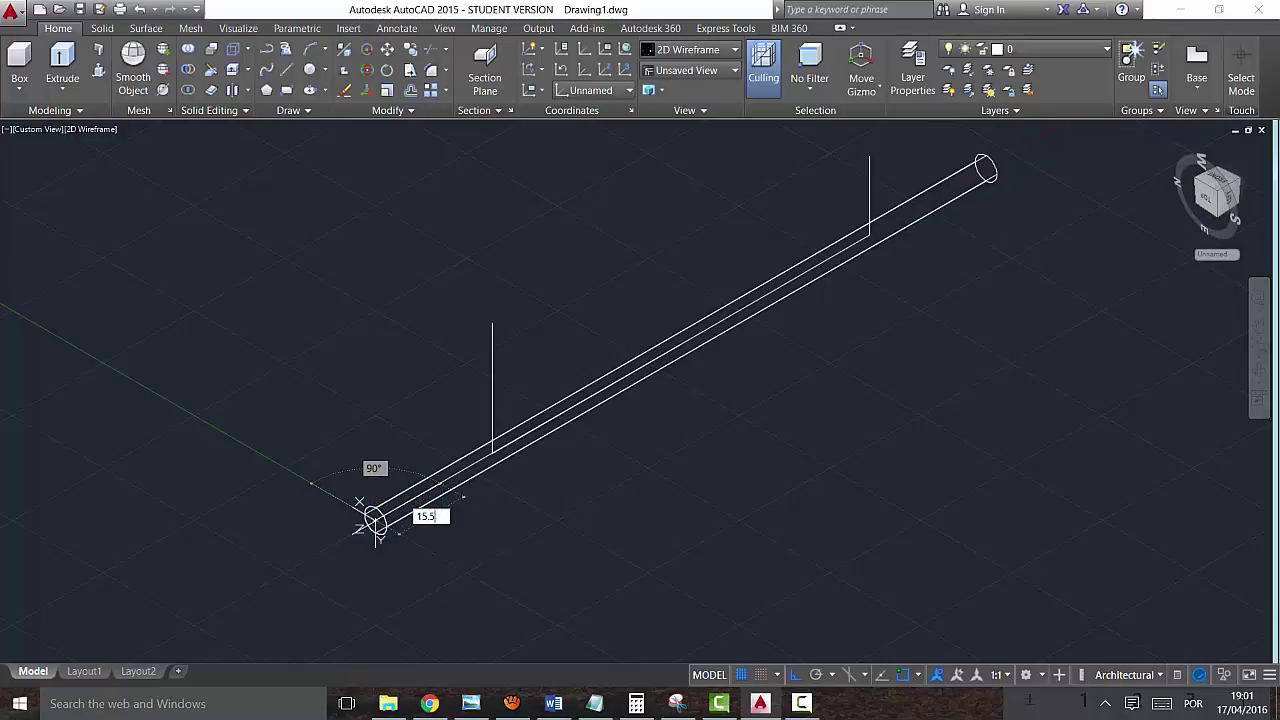
pyautogui.press('Return')
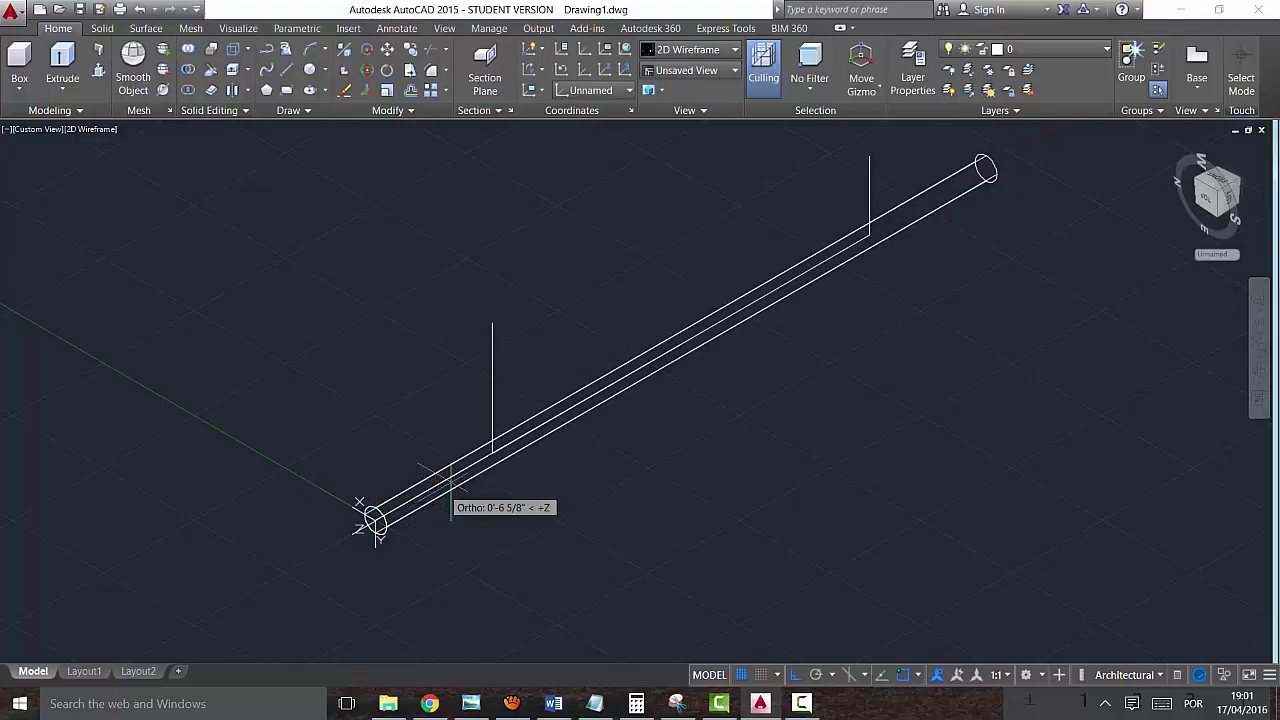
pyautogui.press('Return')
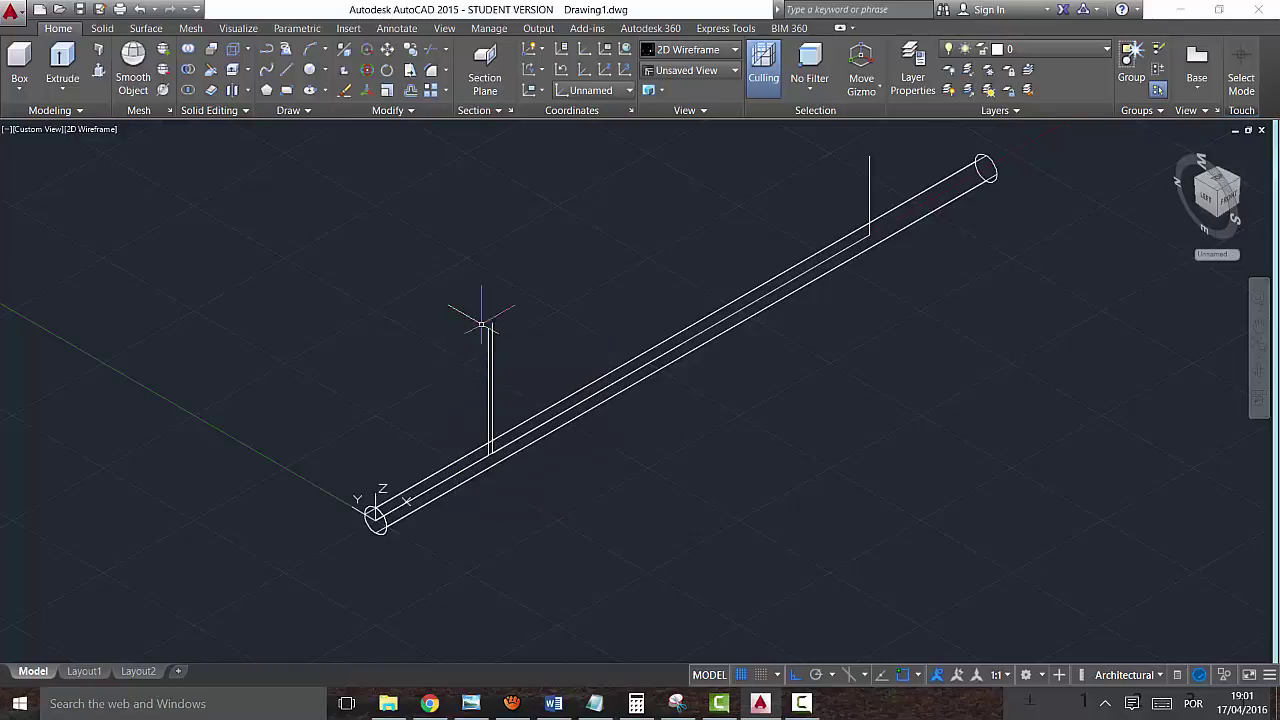
# Step: Draw a 15.5" sleeve line from the far end with an upright marker, then reopen the notes
pyautogui.click(985, 168)
pyautogui.write('15.5')
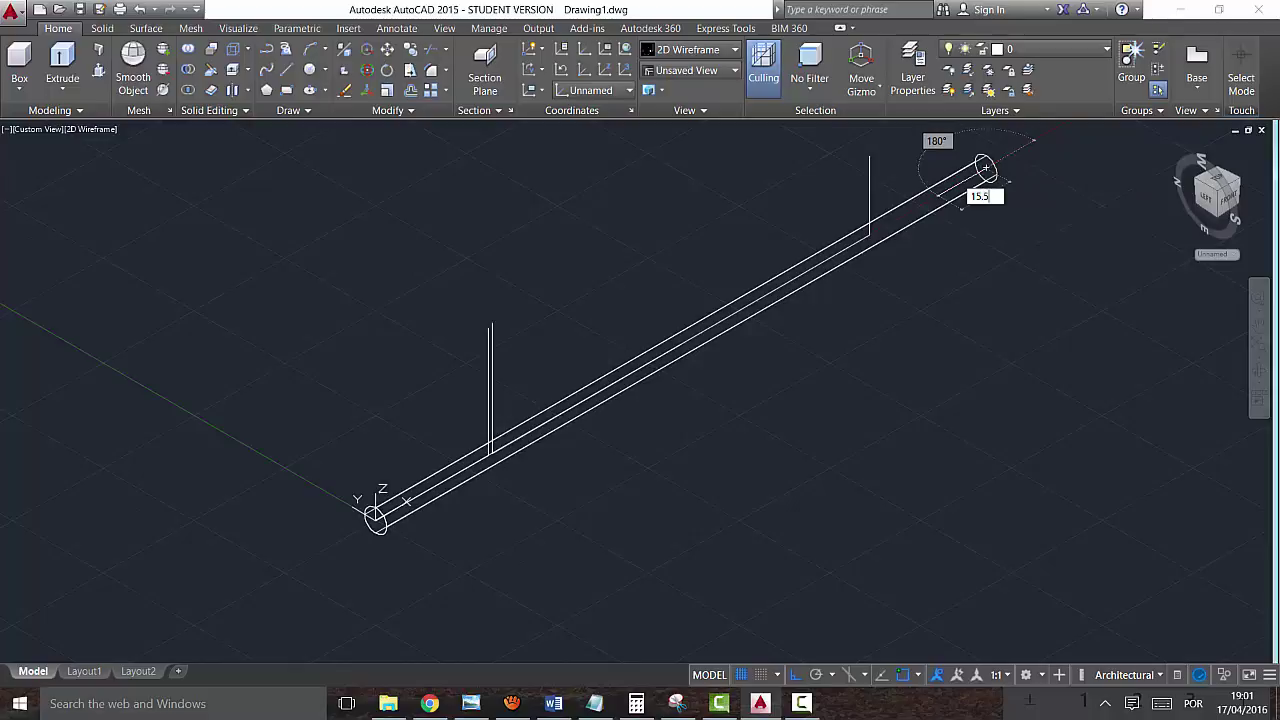
pyautogui.press('Return')
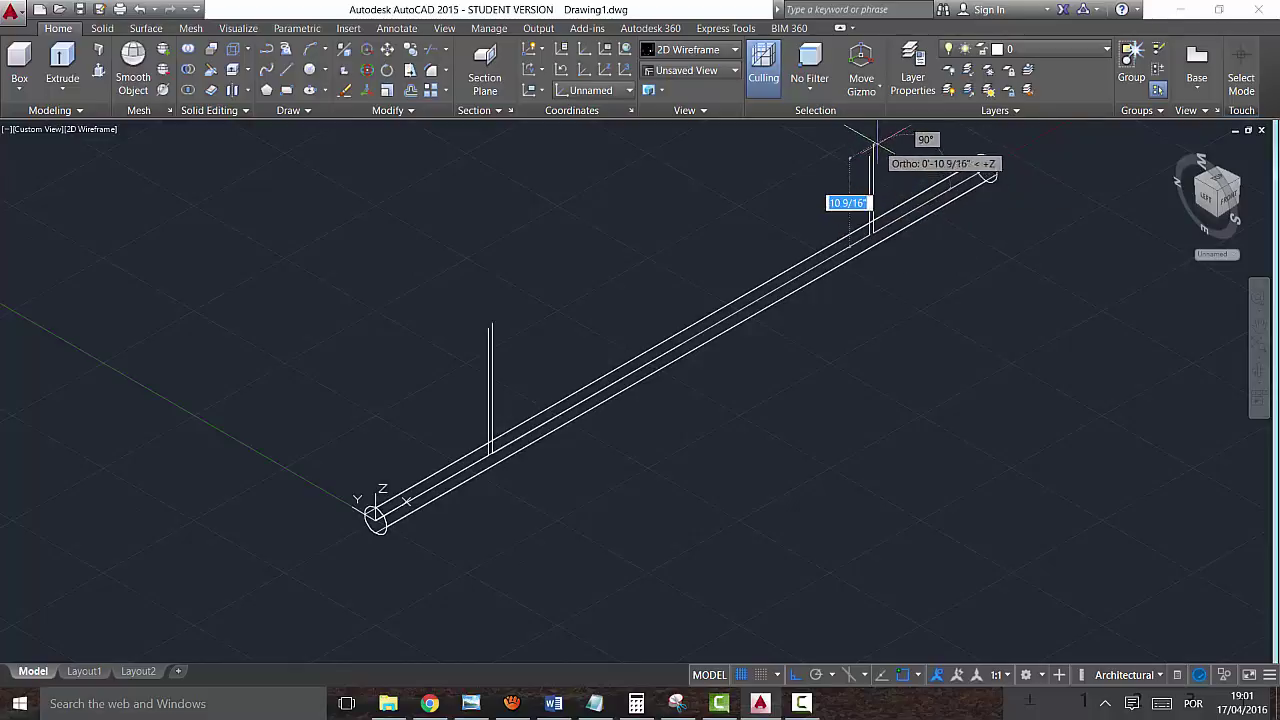
pyautogui.click(871, 149)
pyautogui.press('Return')
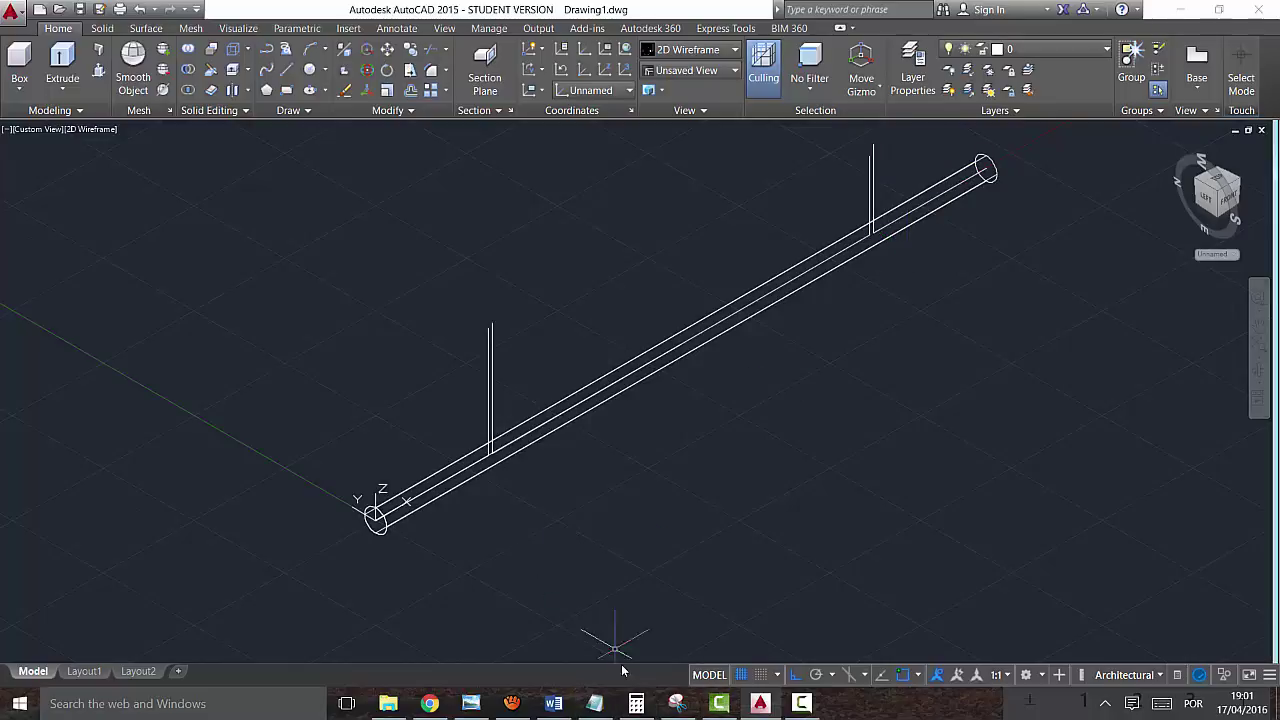
pyautogui.click(595, 692)
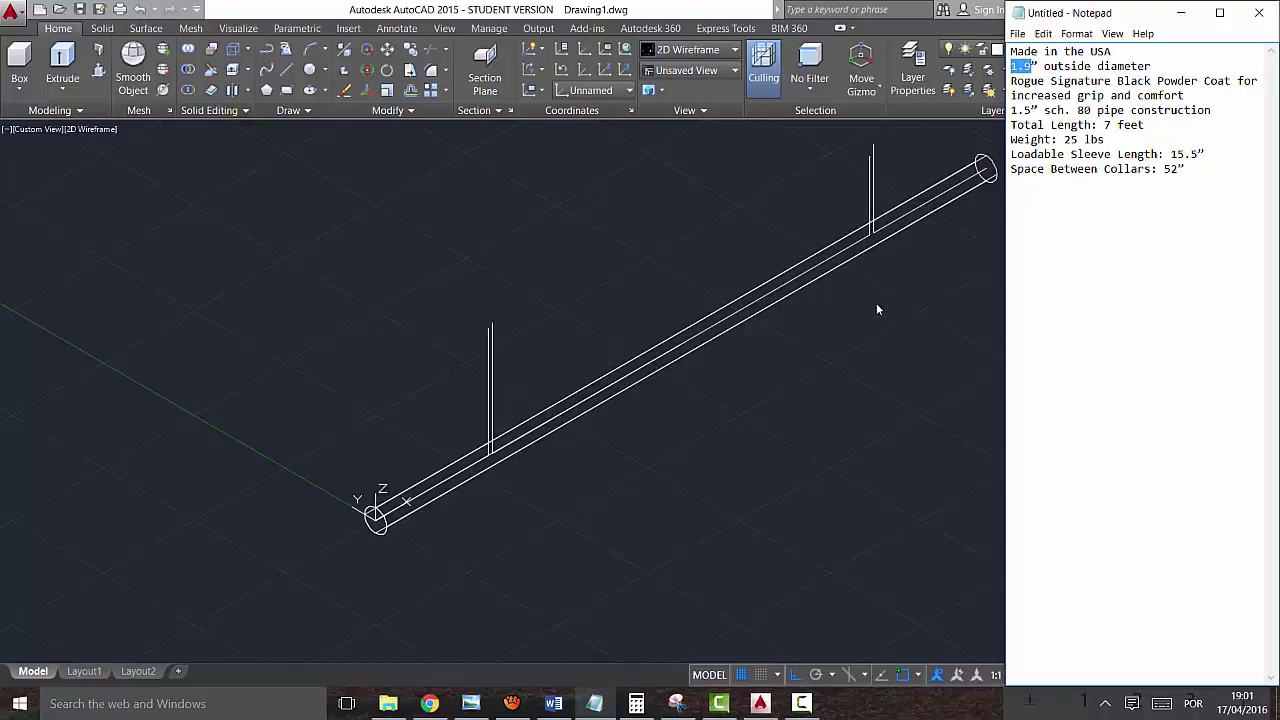
# Step: Adjust the view and rotate the UCS about its Y axis to align with the shaft
pyautogui.click(845, 318)
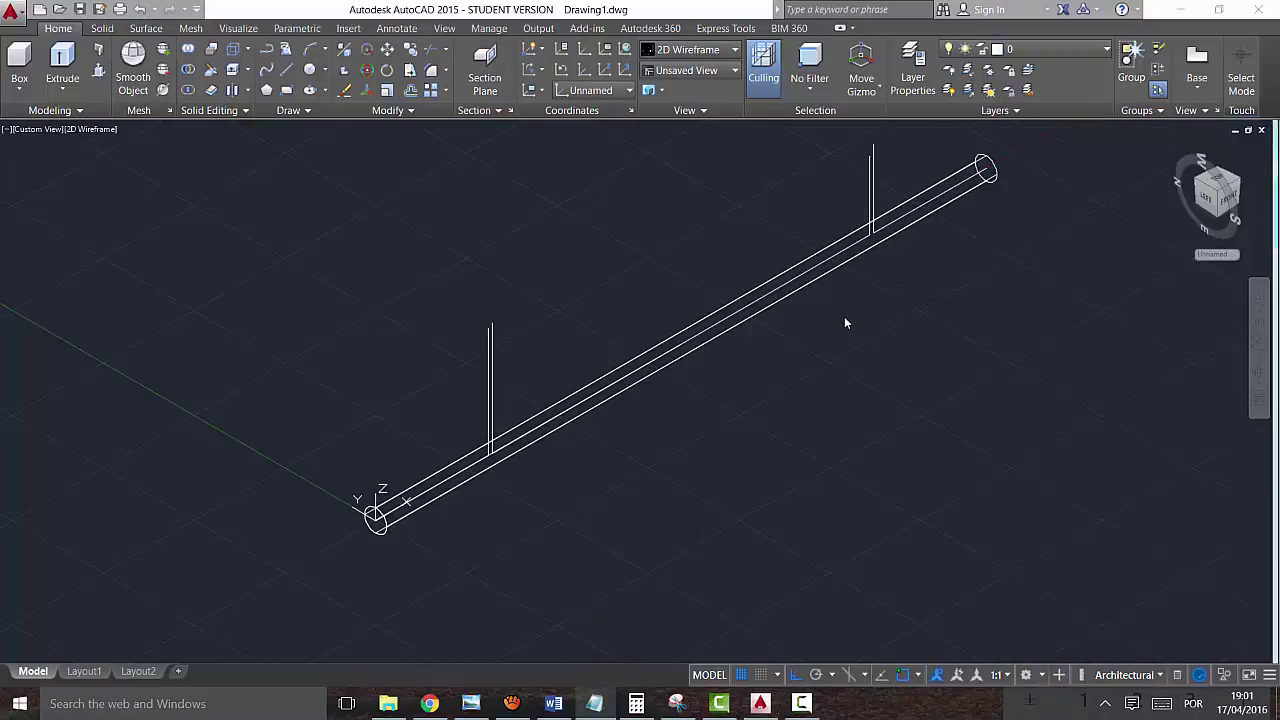
pyautogui.click(1219, 190)
pyautogui.scroll(2, 600, 496)
pyautogui.scroll(2, 571, 509)
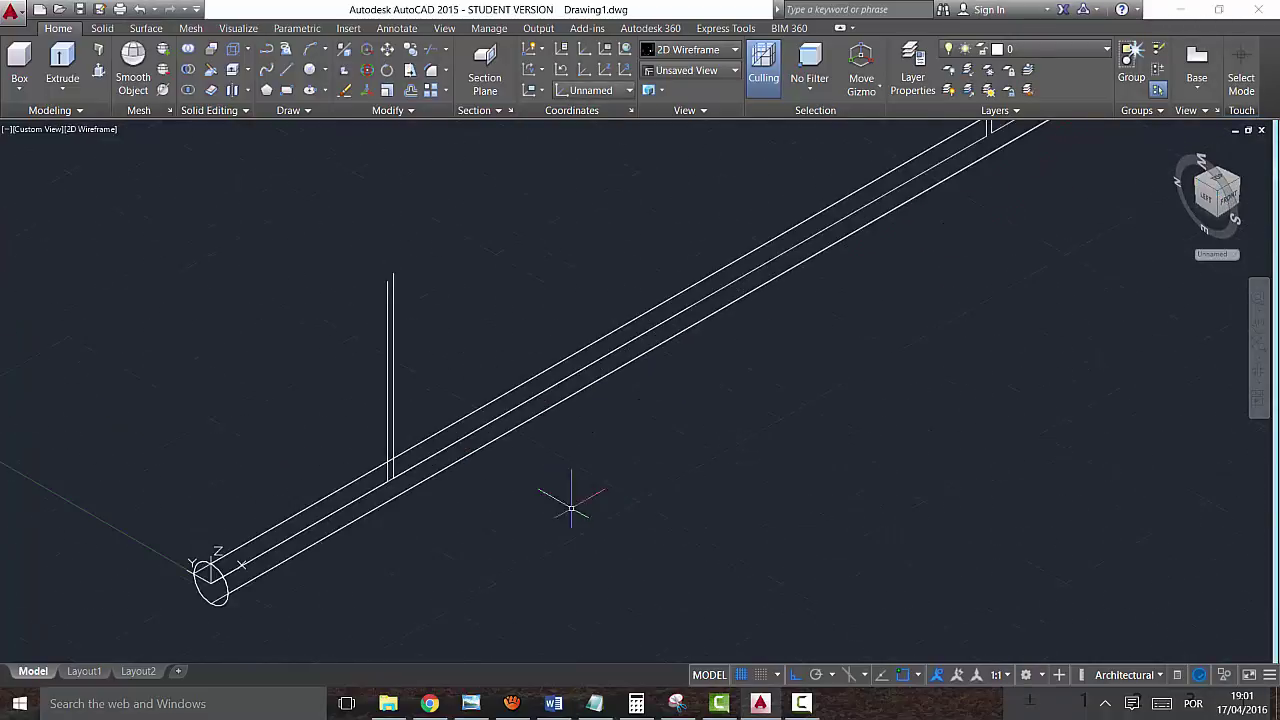
pyautogui.click(537, 66)
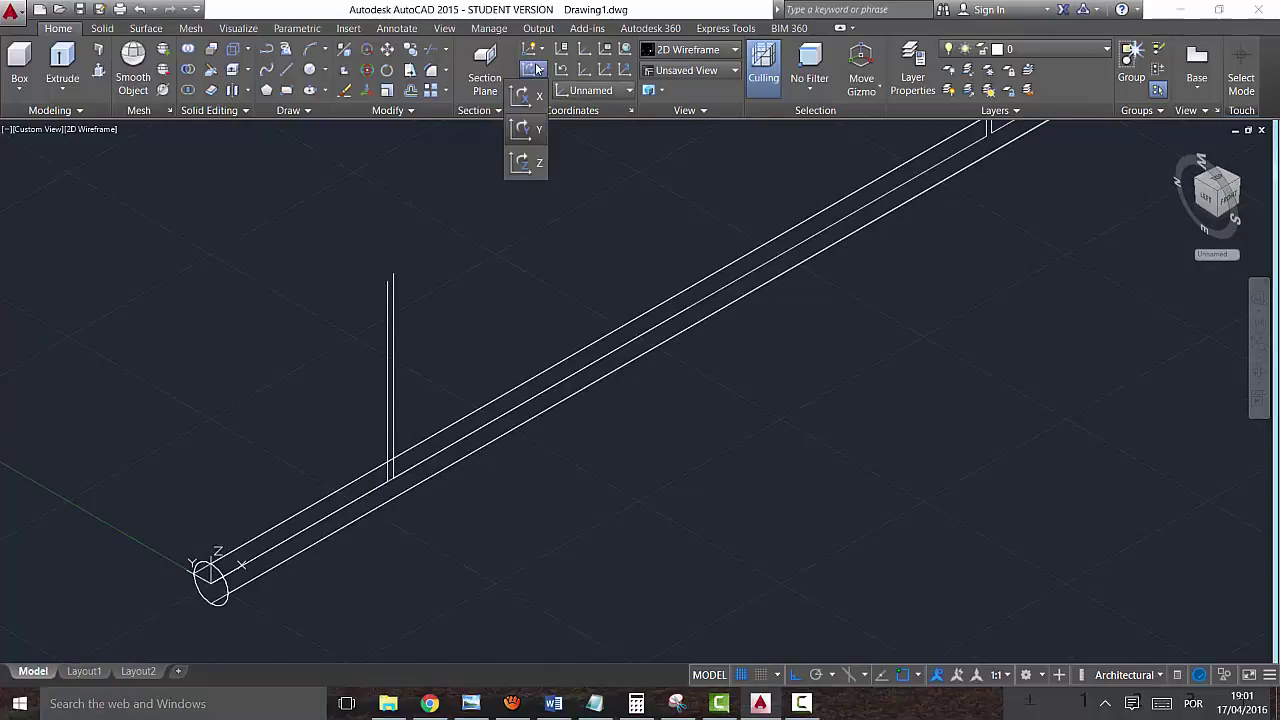
pyautogui.click(527, 130)
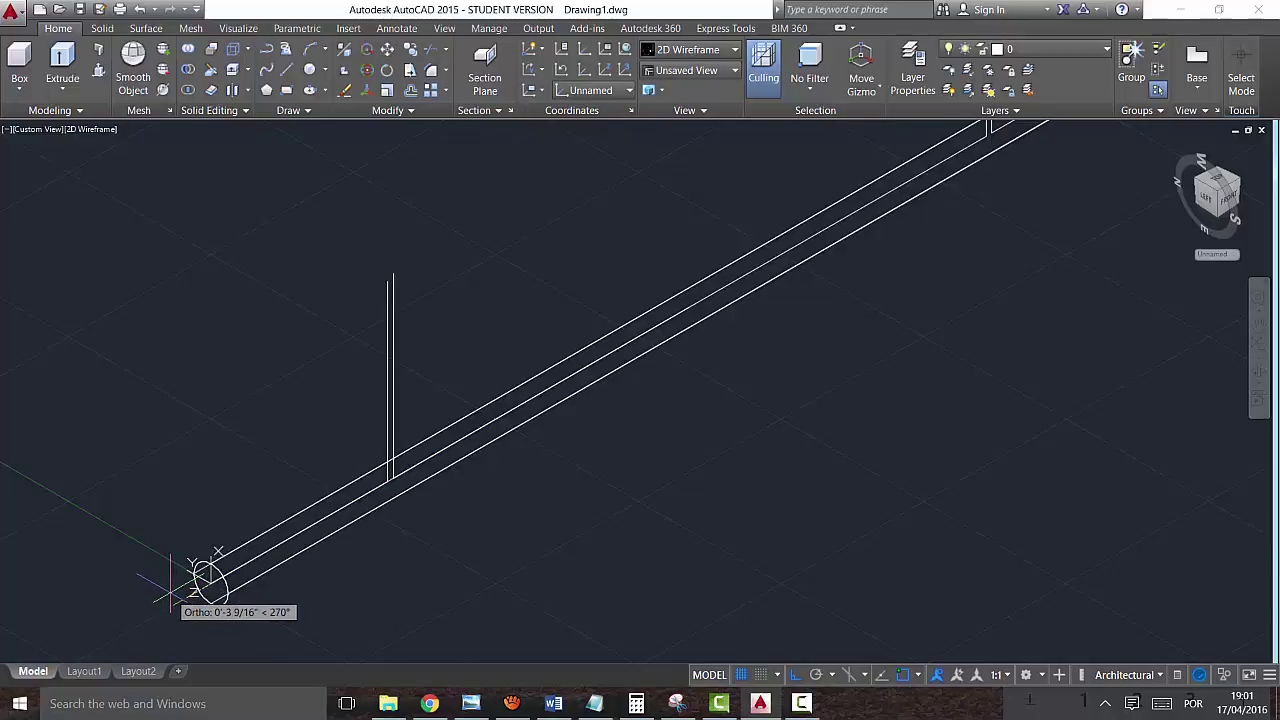
pyautogui.click(178, 591)
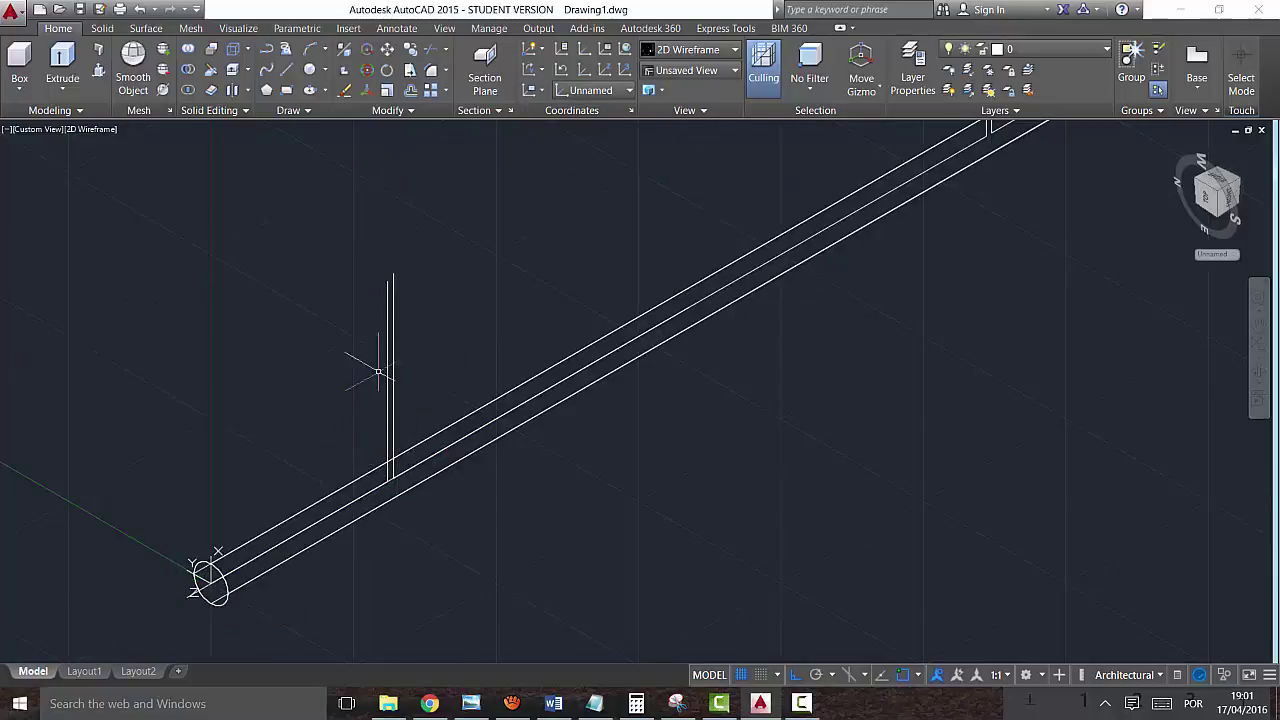
# Step: Draw a 1.9"-radius circle centred on the pipe joint
pyautogui.click(387, 483)
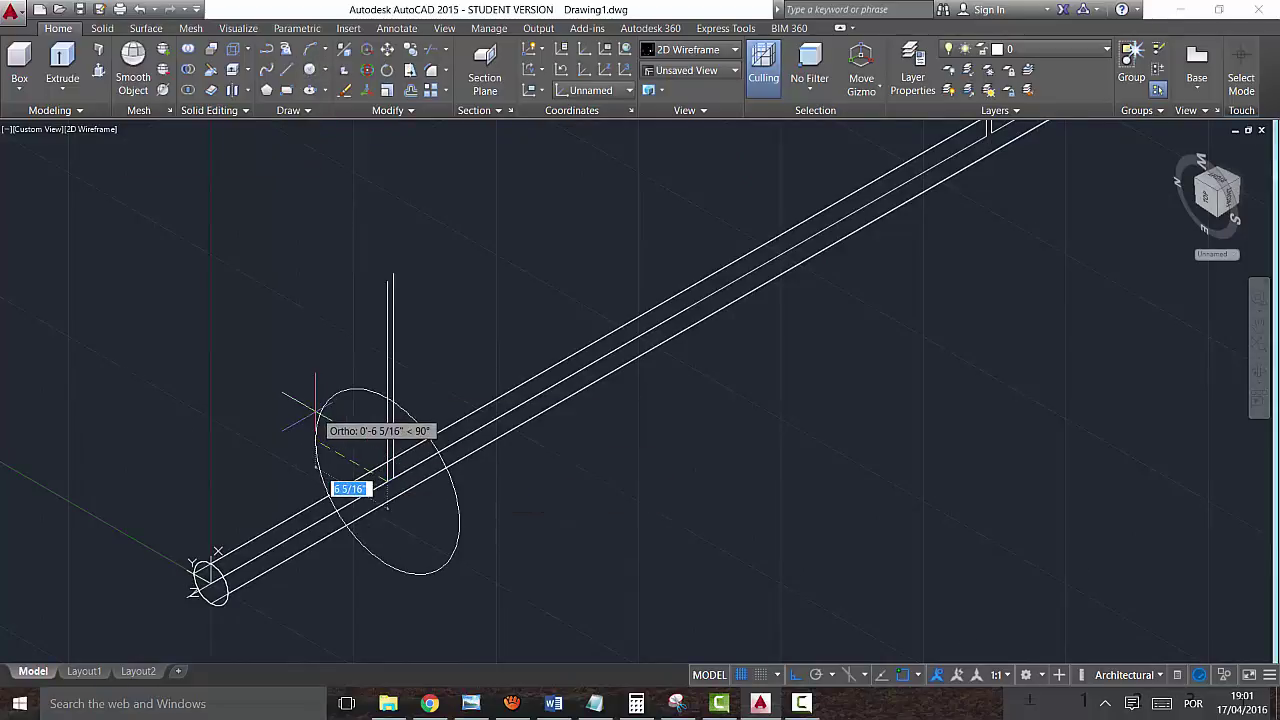
pyautogui.write('1.9')
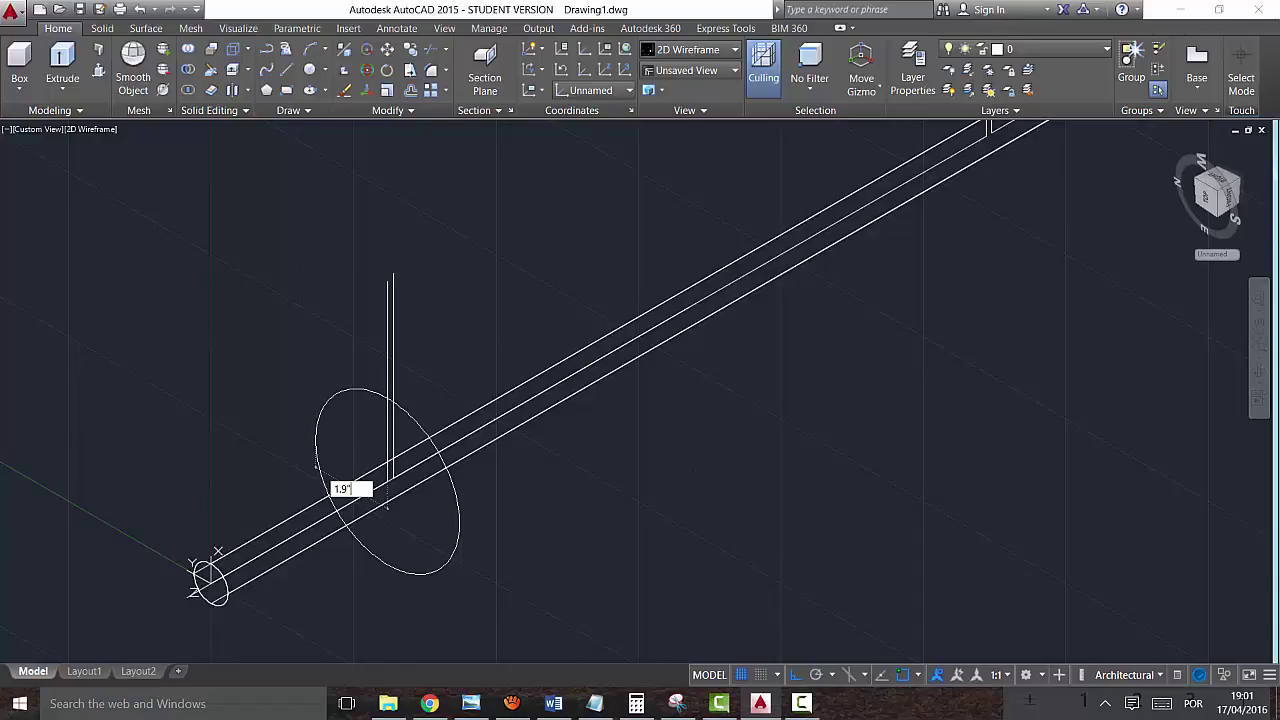
pyautogui.press('Return')
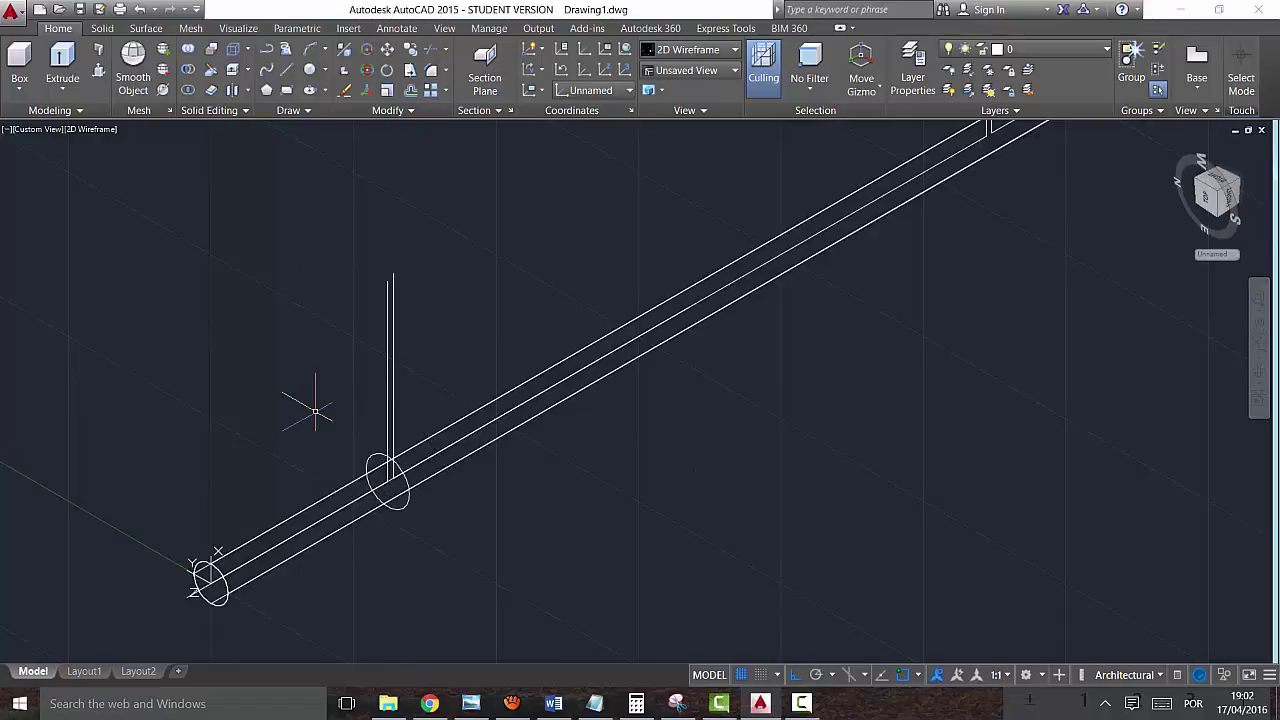
pyautogui.click(594, 704)
pyautogui.click(594, 704)
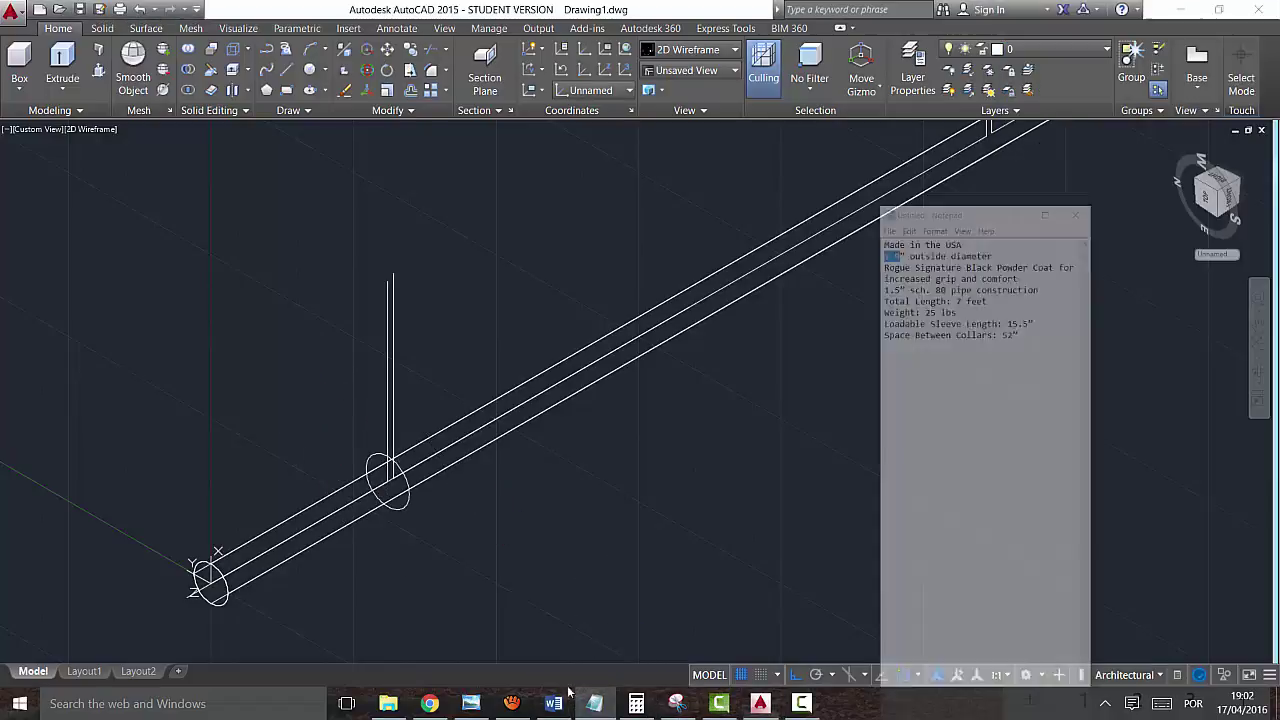
# Step: Presspull the circle into a short collar ring and switch to SW Isometric
pyautogui.click(99, 70)
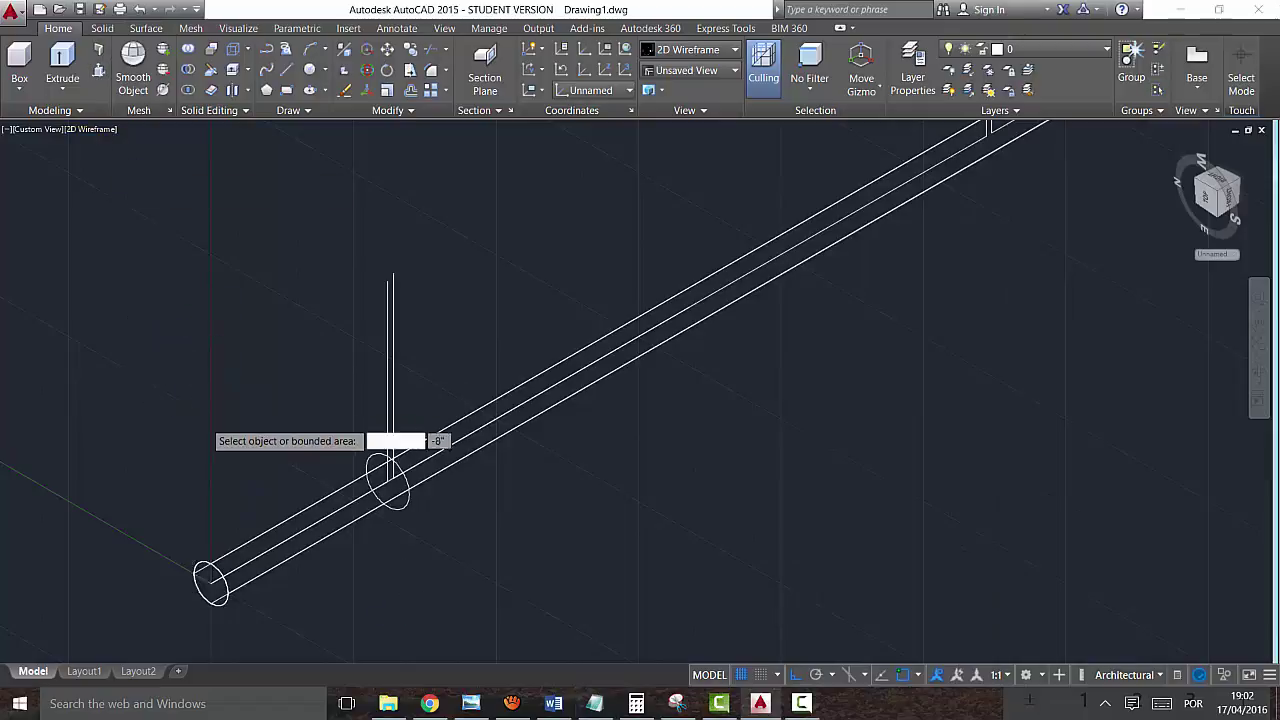
pyautogui.scroll(5, 225, 432)
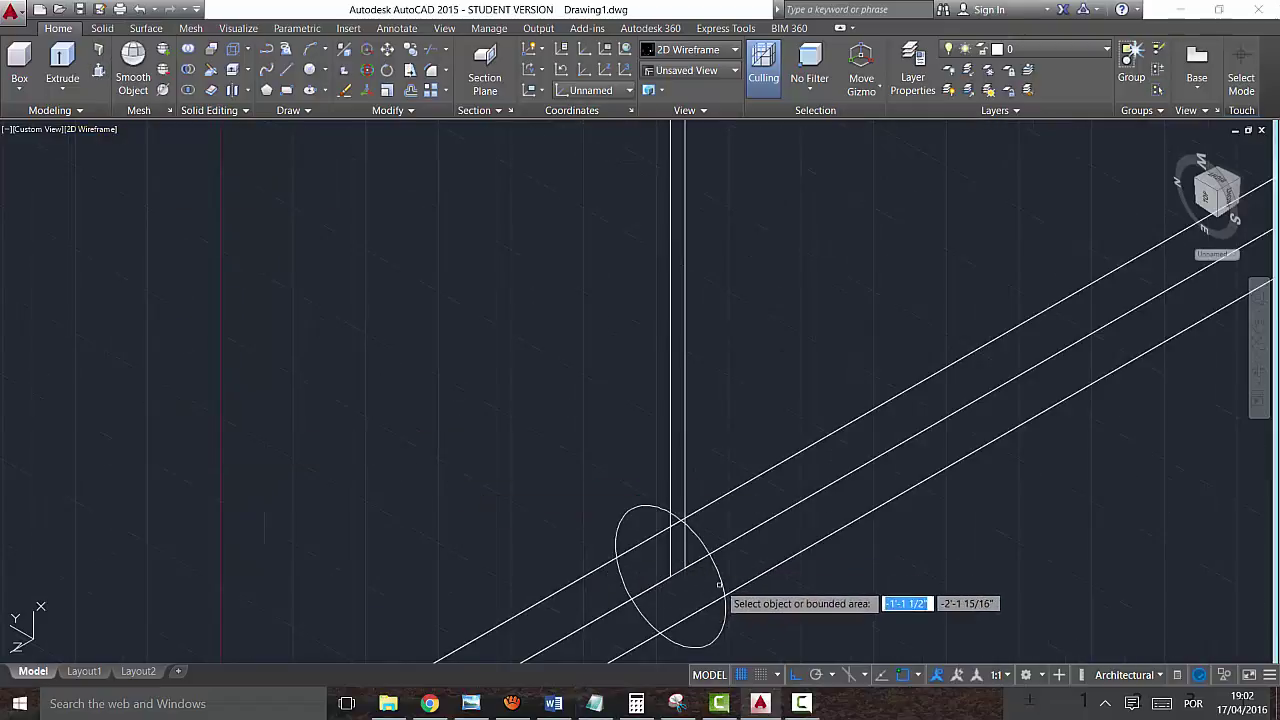
pyautogui.click(690, 570)
pyautogui.press('Return')
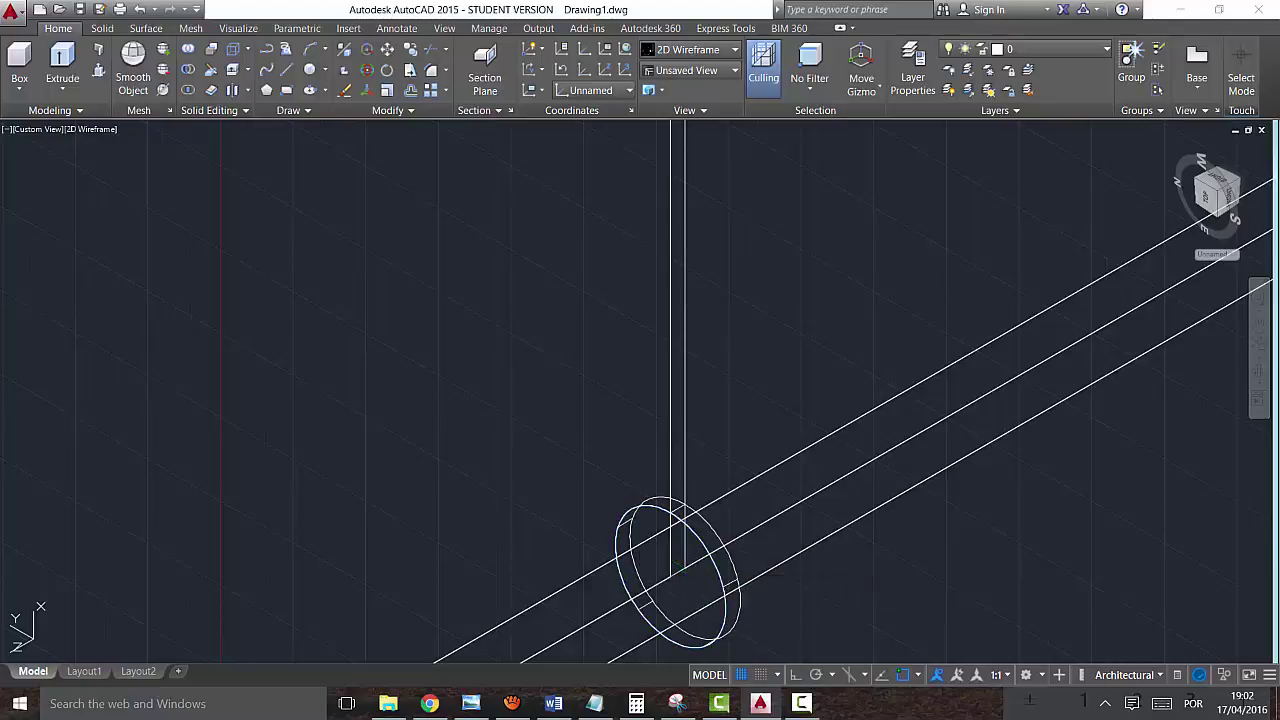
pyautogui.moveTo(1217, 193)
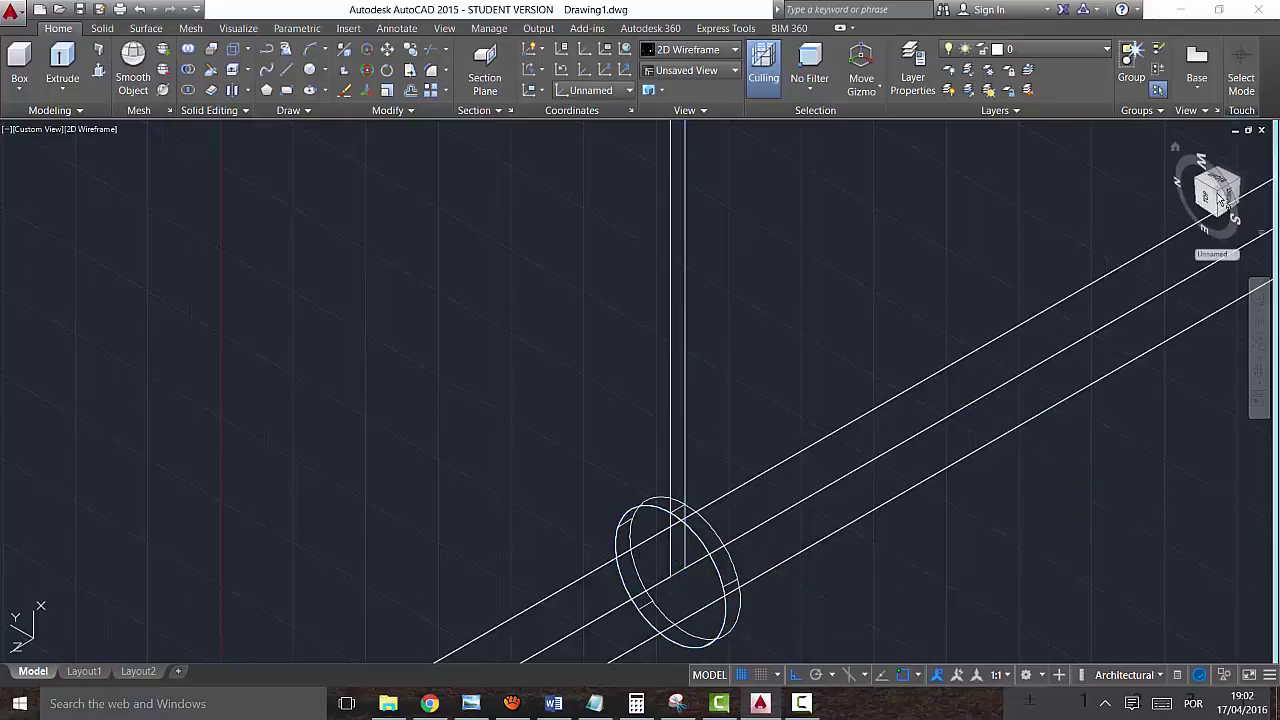
pyautogui.click(1240, 181)
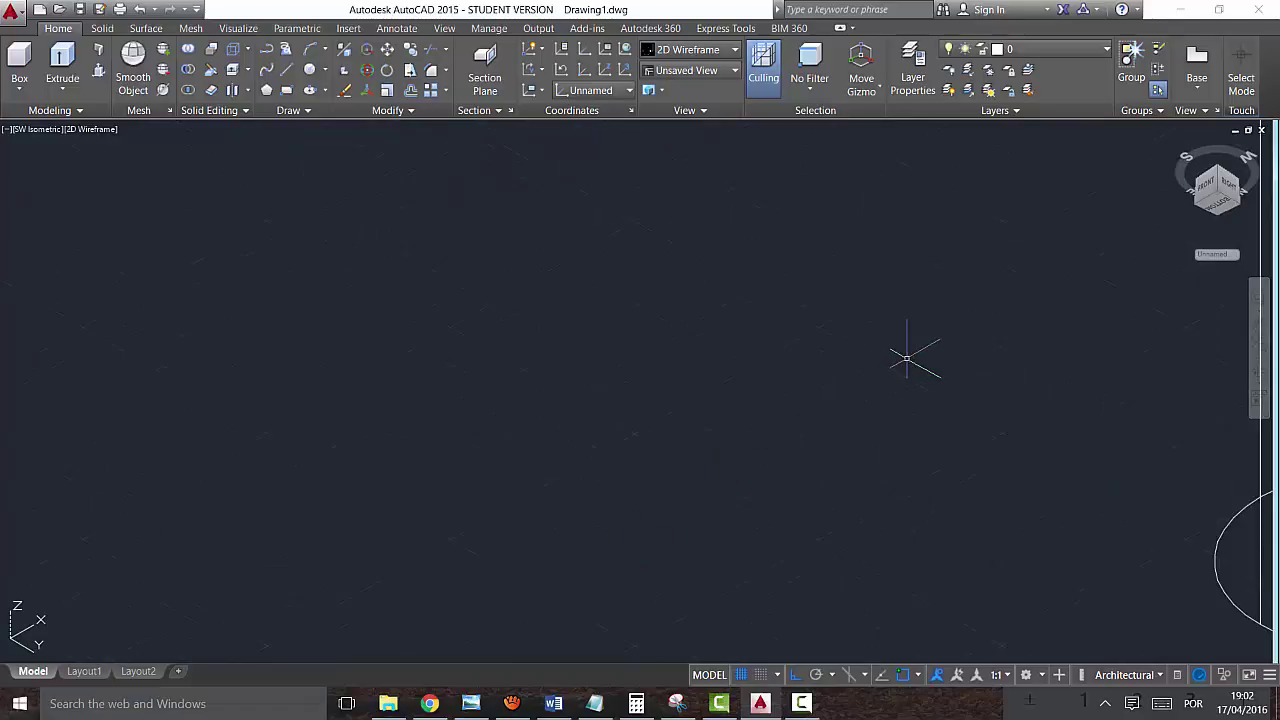
# Step: Draw a 1.9-radius circle centred on the line endpoint at the shaft's other joint
pyautogui.moveTo(906, 358); pyautogui.dragTo(601, 299, button='middle')
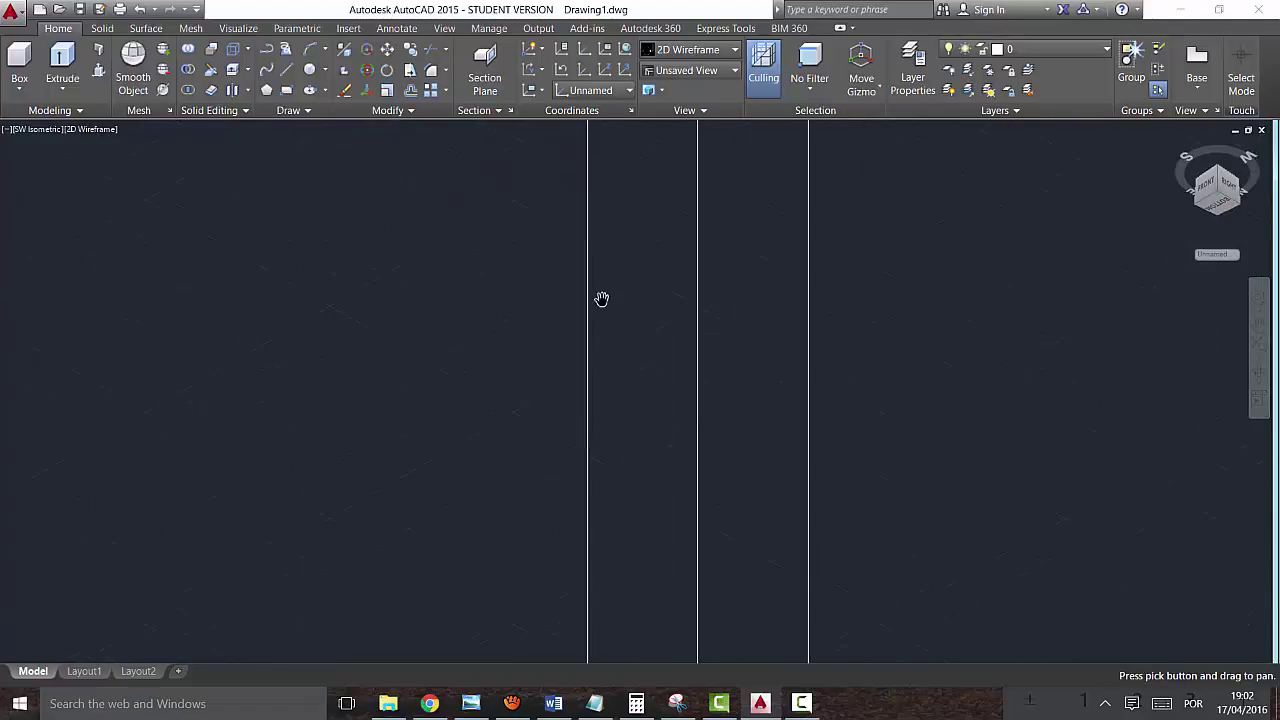
pyautogui.moveTo(601, 299); pyautogui.dragTo(594, 291)
pyautogui.press('Escape')
pyautogui.scroll(-2, 590, 335)
pyautogui.scroll(-3, 640, 280)
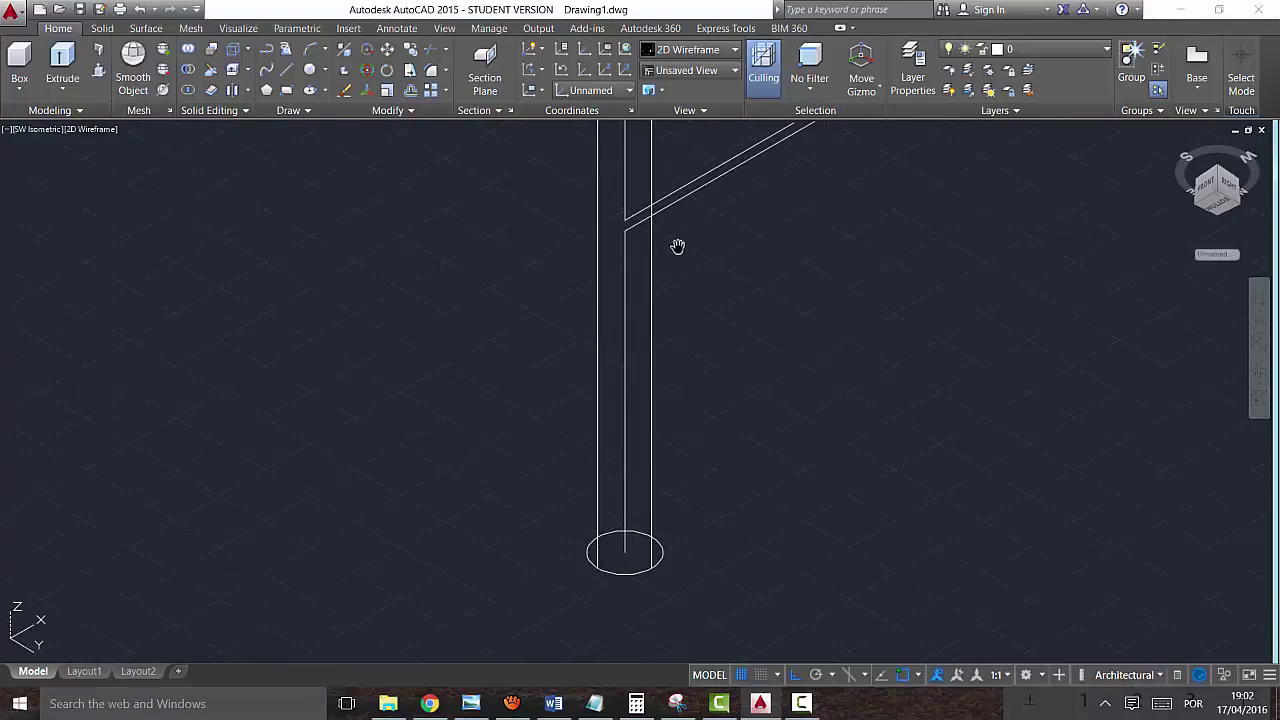
pyautogui.moveTo(677, 246); pyautogui.dragTo(677, 297, button='middle')
pyautogui.scroll(-2, 677, 297)
pyautogui.scroll(4, 677, 286)
pyautogui.scroll(1, 685, 332)
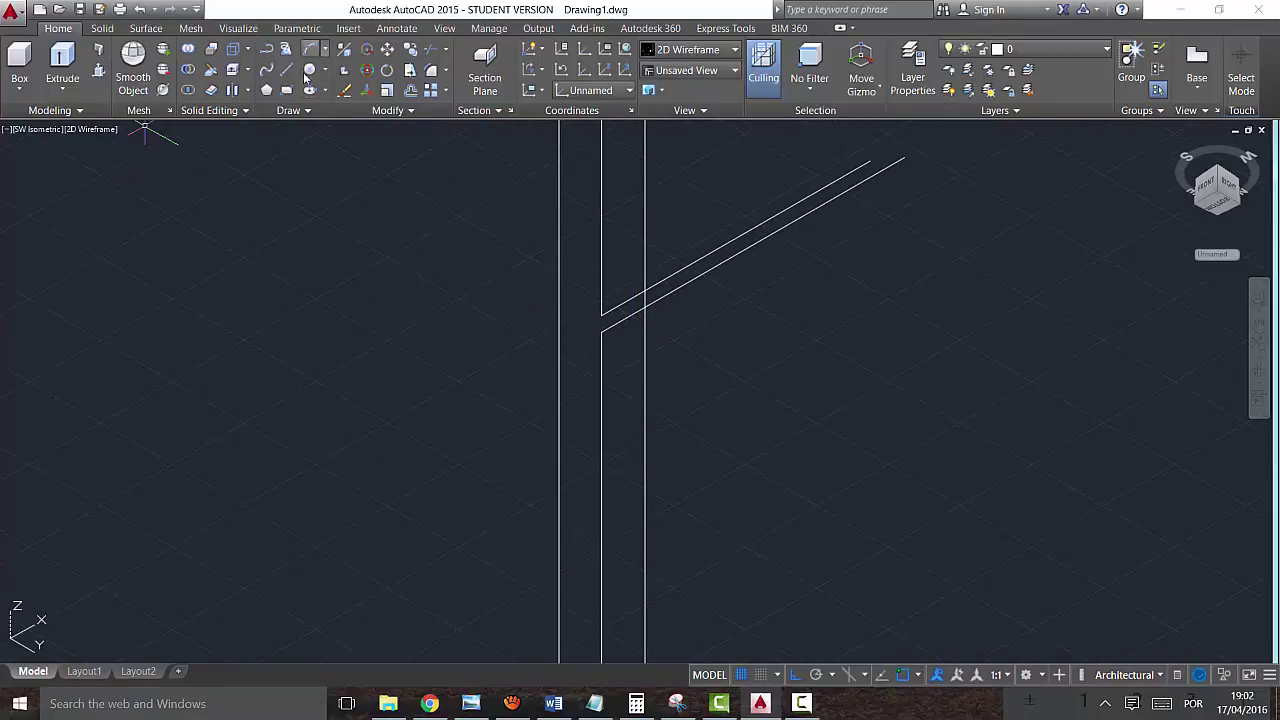
pyautogui.click(310, 70)
pyautogui.click(601, 332)
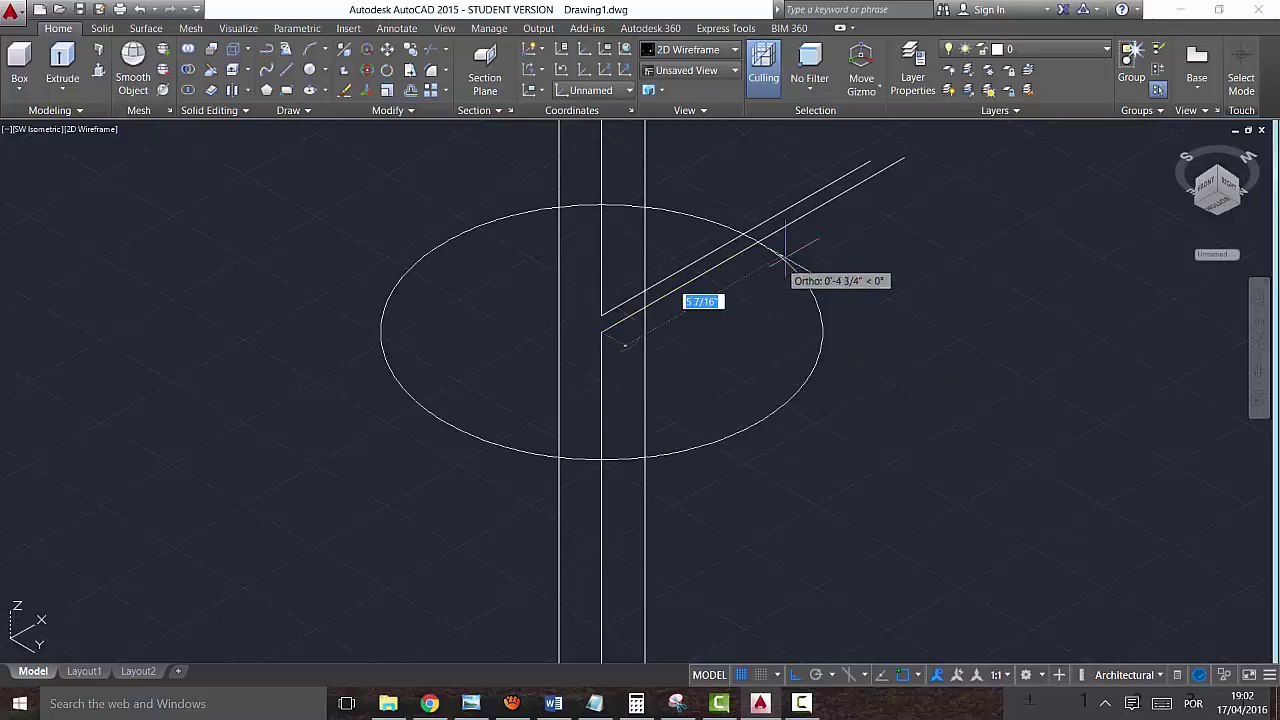
pyautogui.write('1.9')
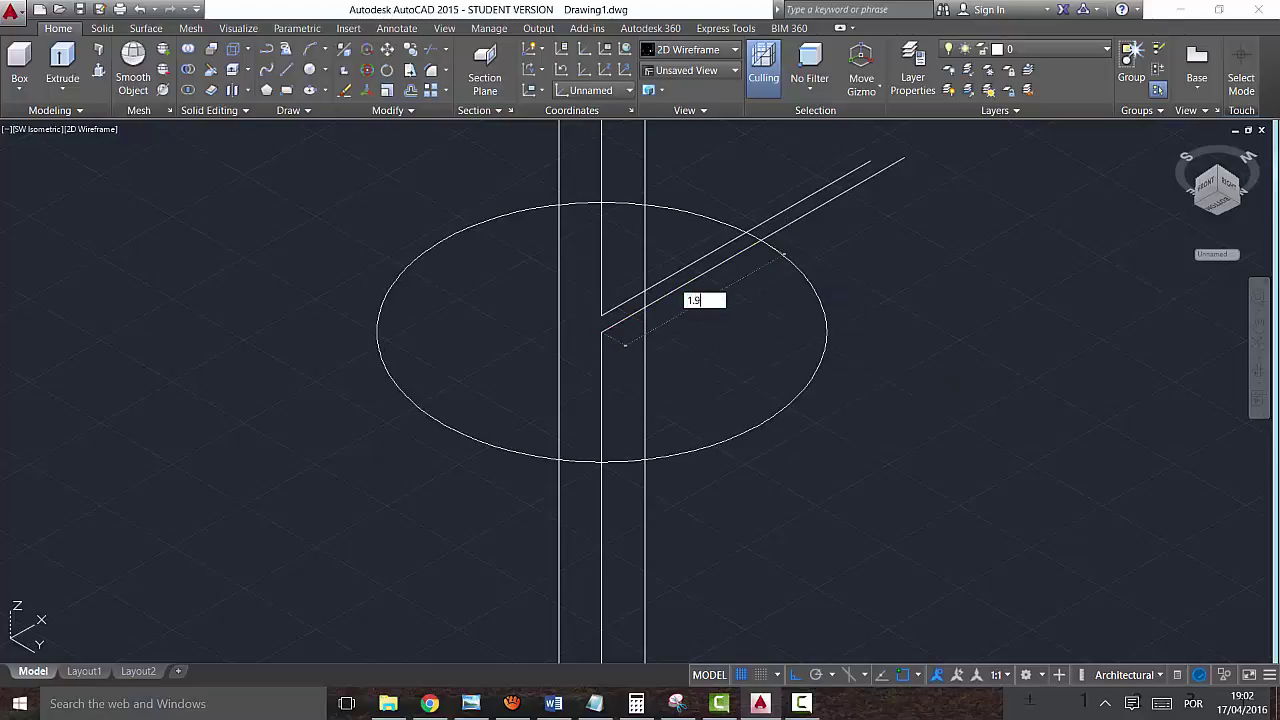
pyautogui.press('Return')
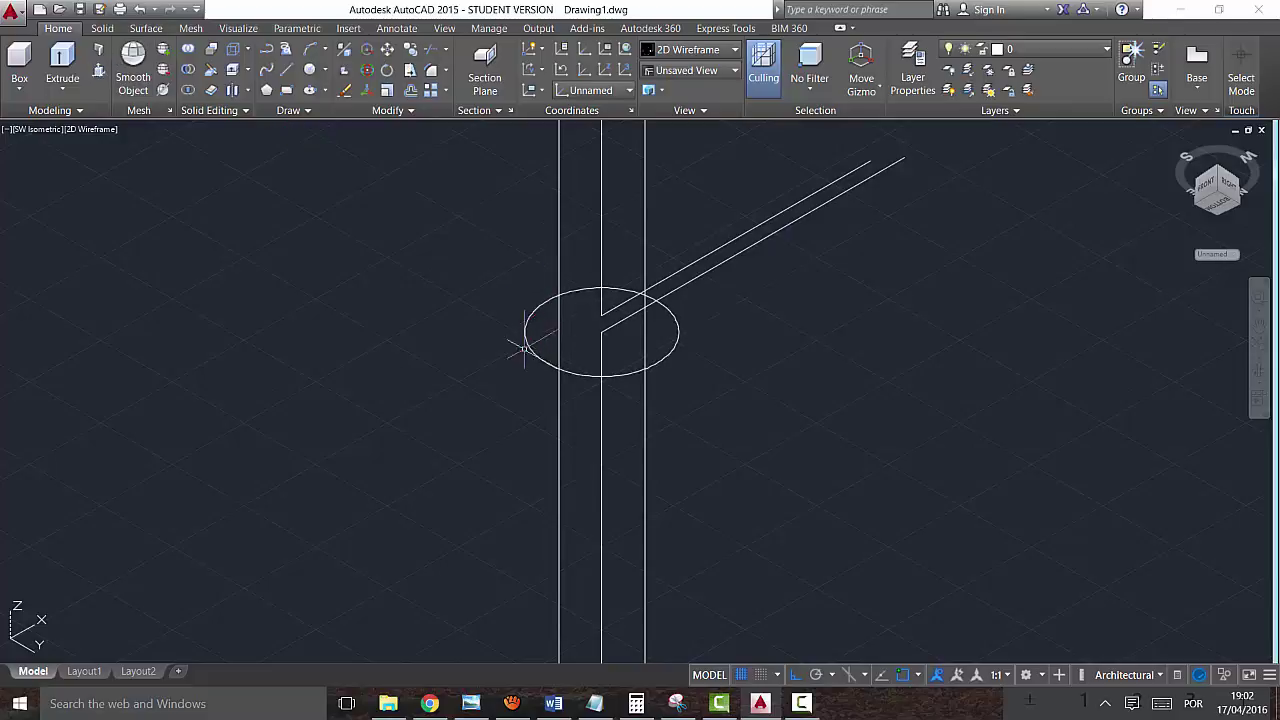
# Step: Presspull the second circle into a short collar ring and view the shaft isometrically
pyautogui.click(98, 70)
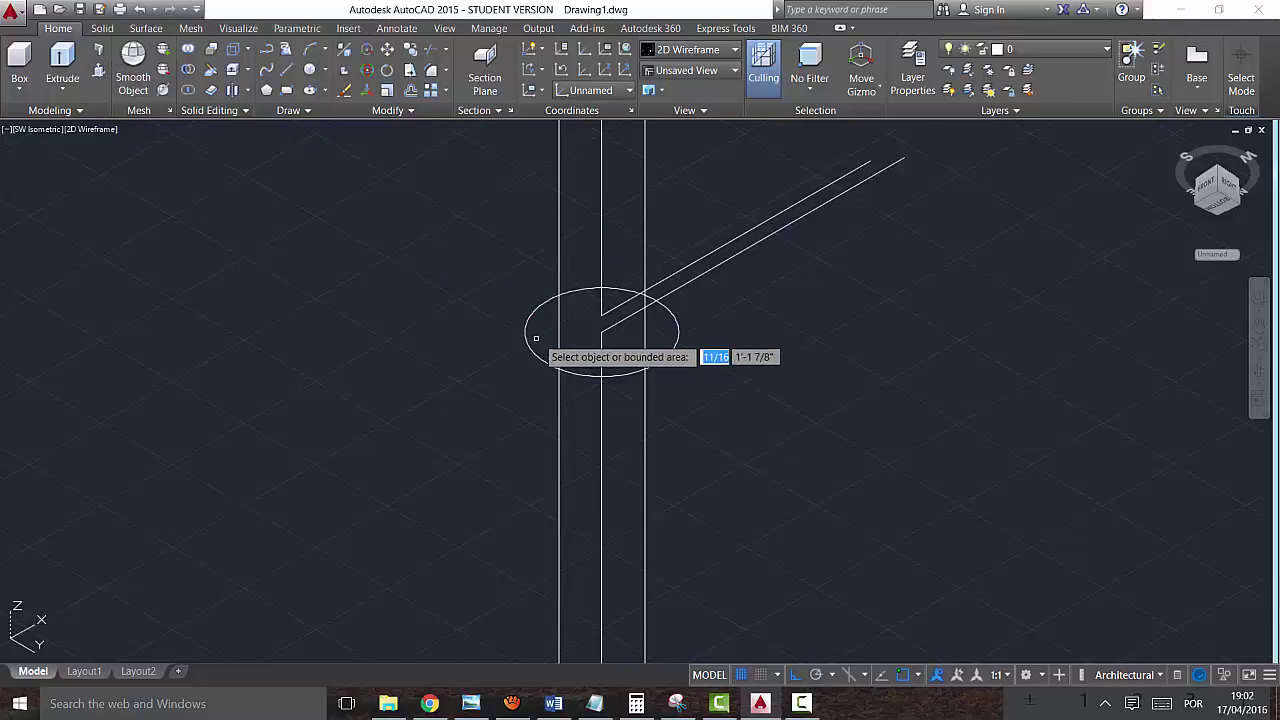
pyautogui.click(598, 342)
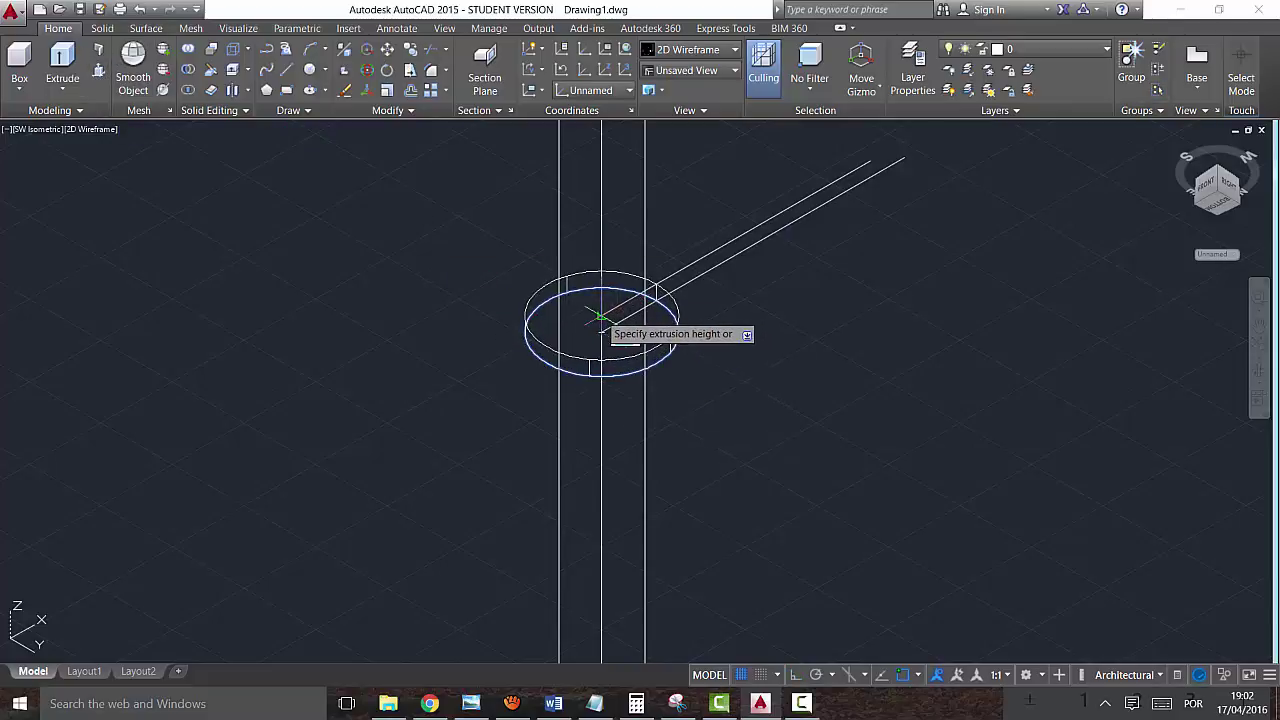
pyautogui.click(601, 330)
pyautogui.press('Escape')
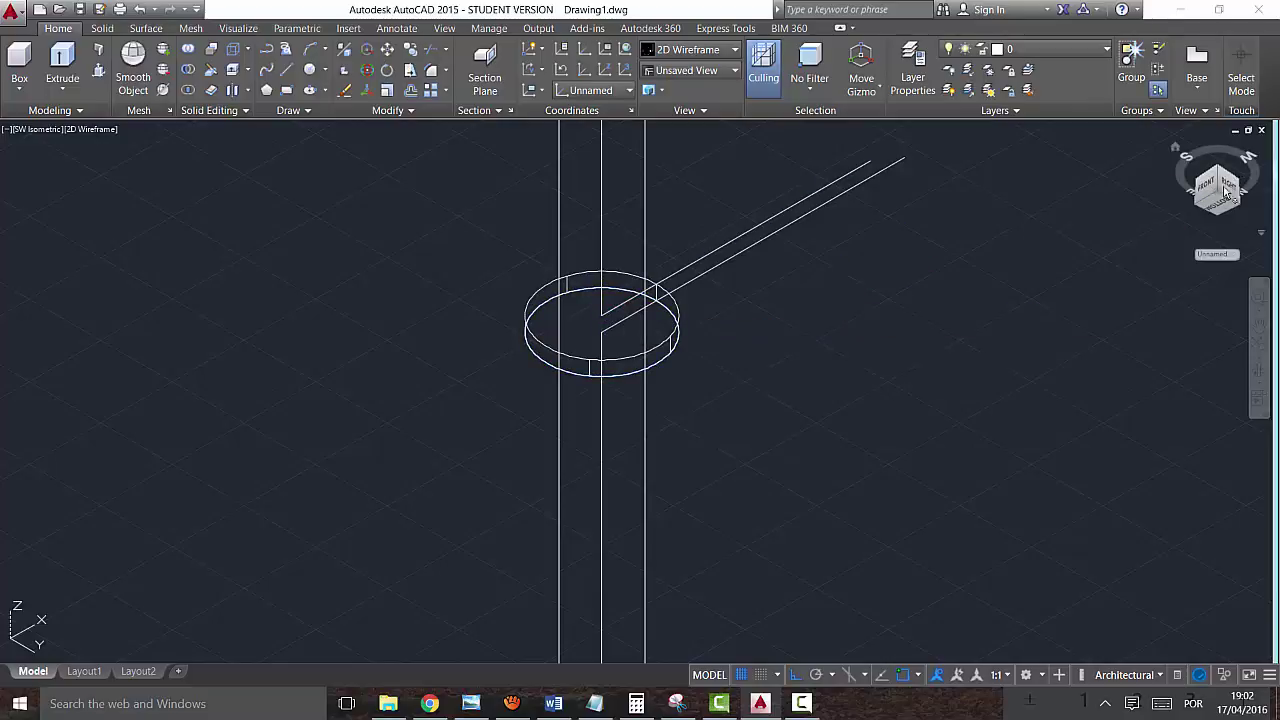
pyautogui.click(1219, 177)
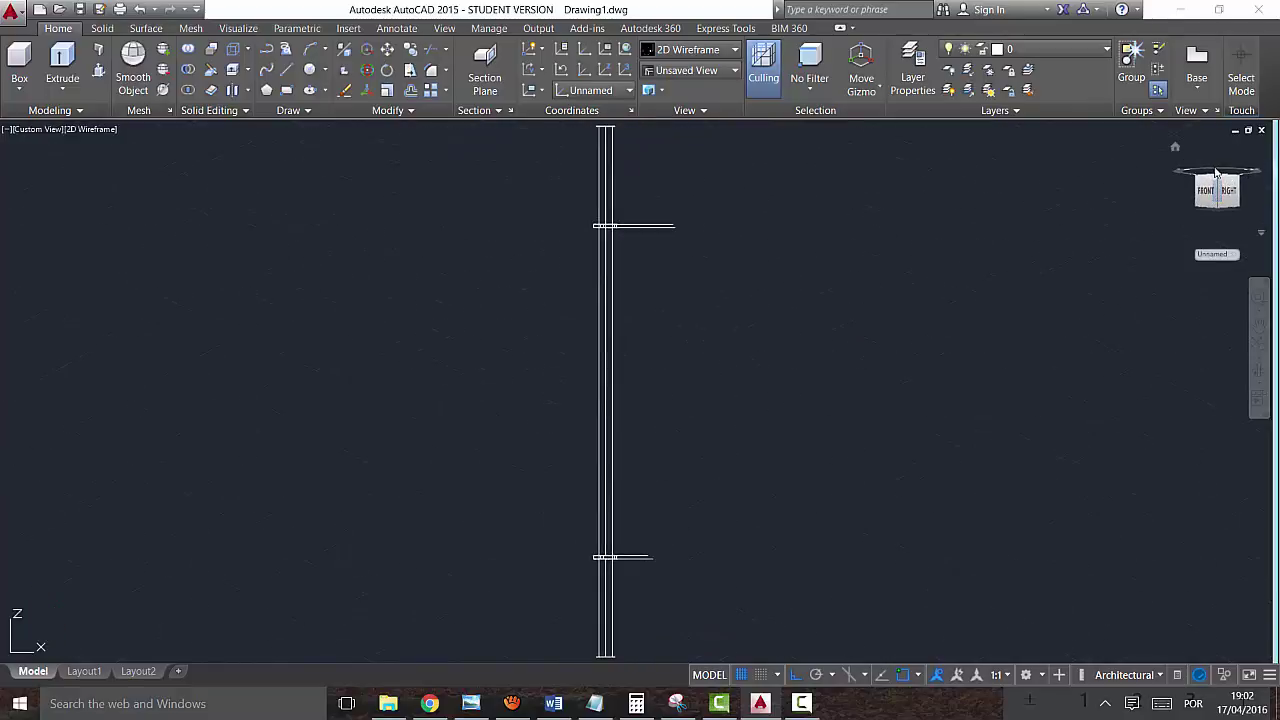
pyautogui.click(1219, 177)
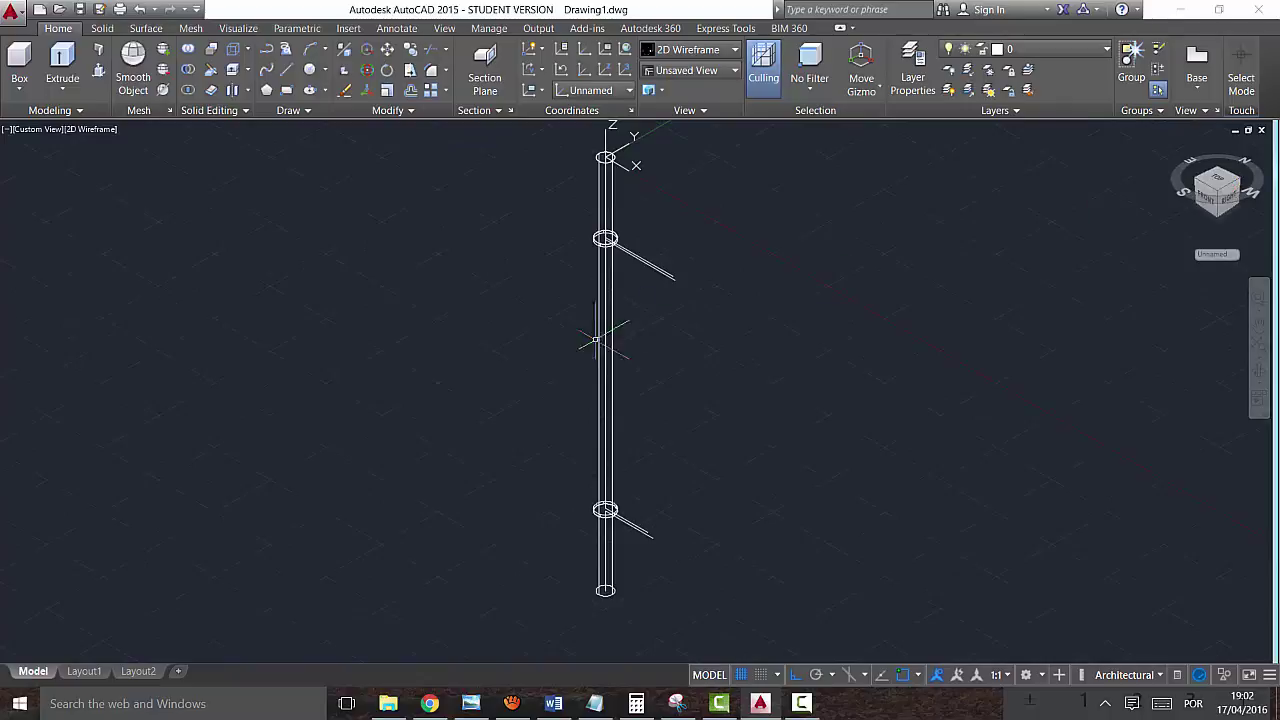
# Step: Create new layers Layer1 and Layer2 in the Layer Properties Manager
pyautogui.click(913, 78)
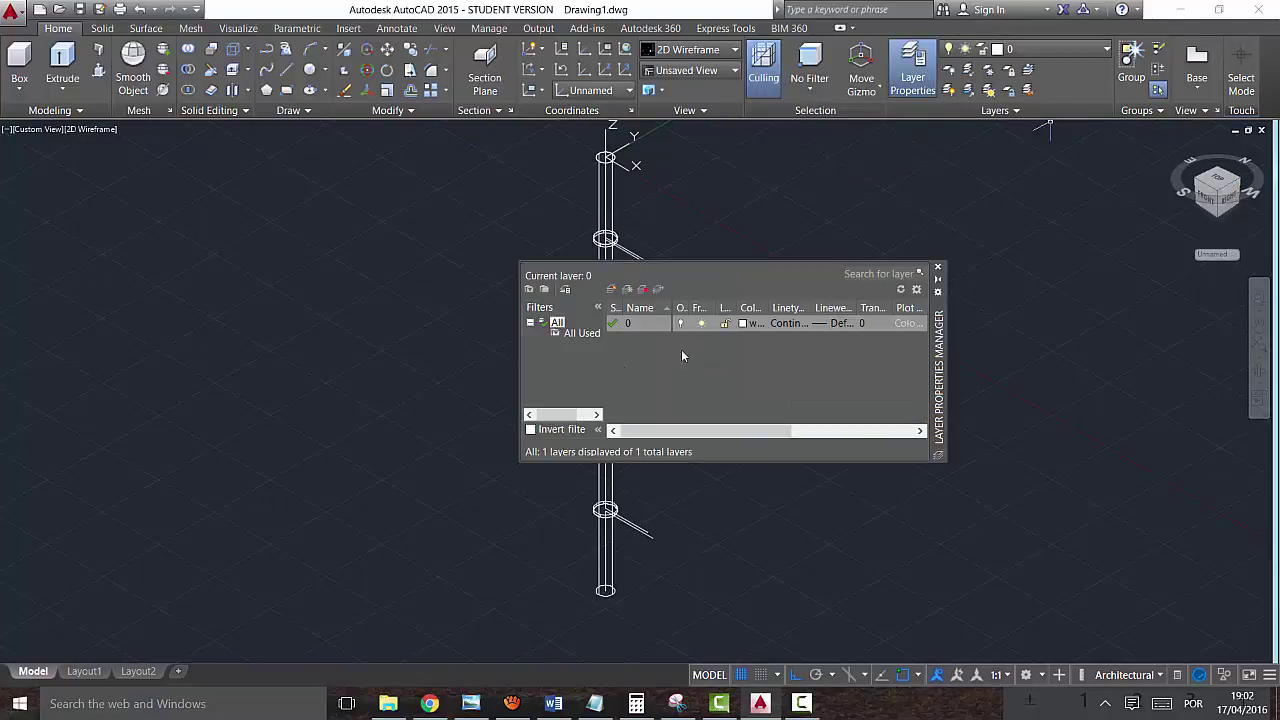
pyautogui.click(620, 292)
pyautogui.click(615, 291)
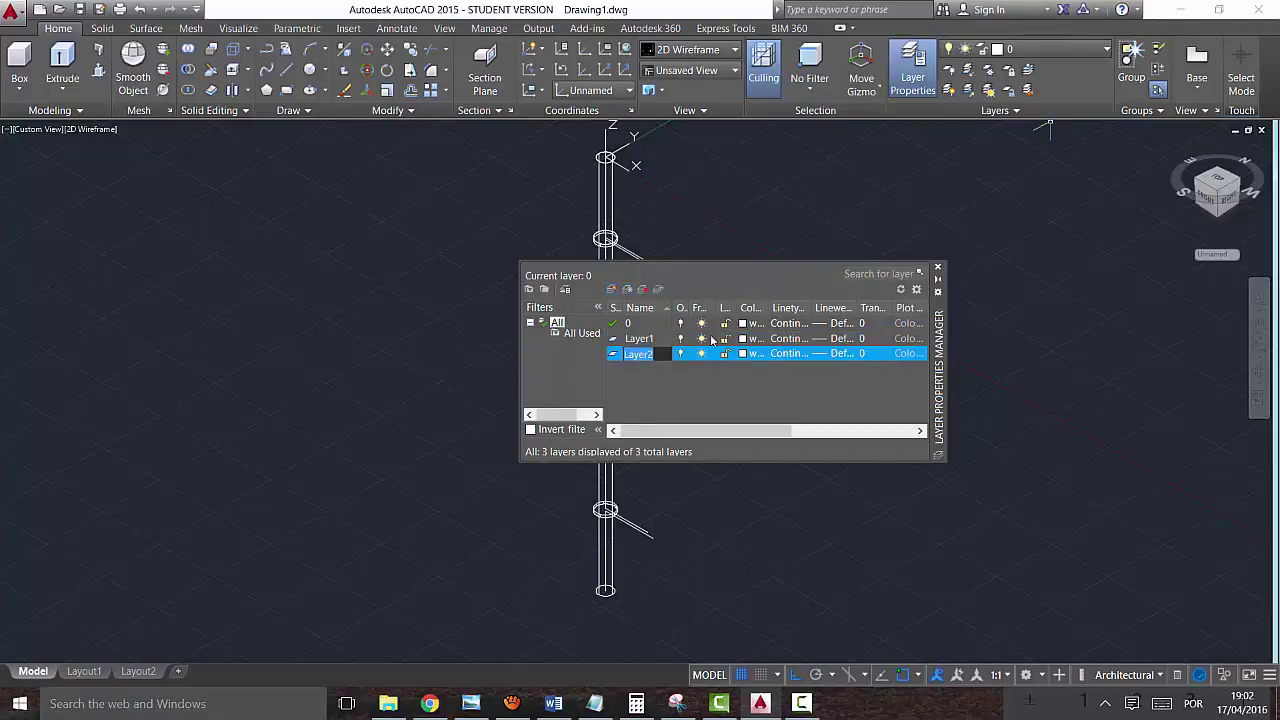
pyautogui.click(763, 353)
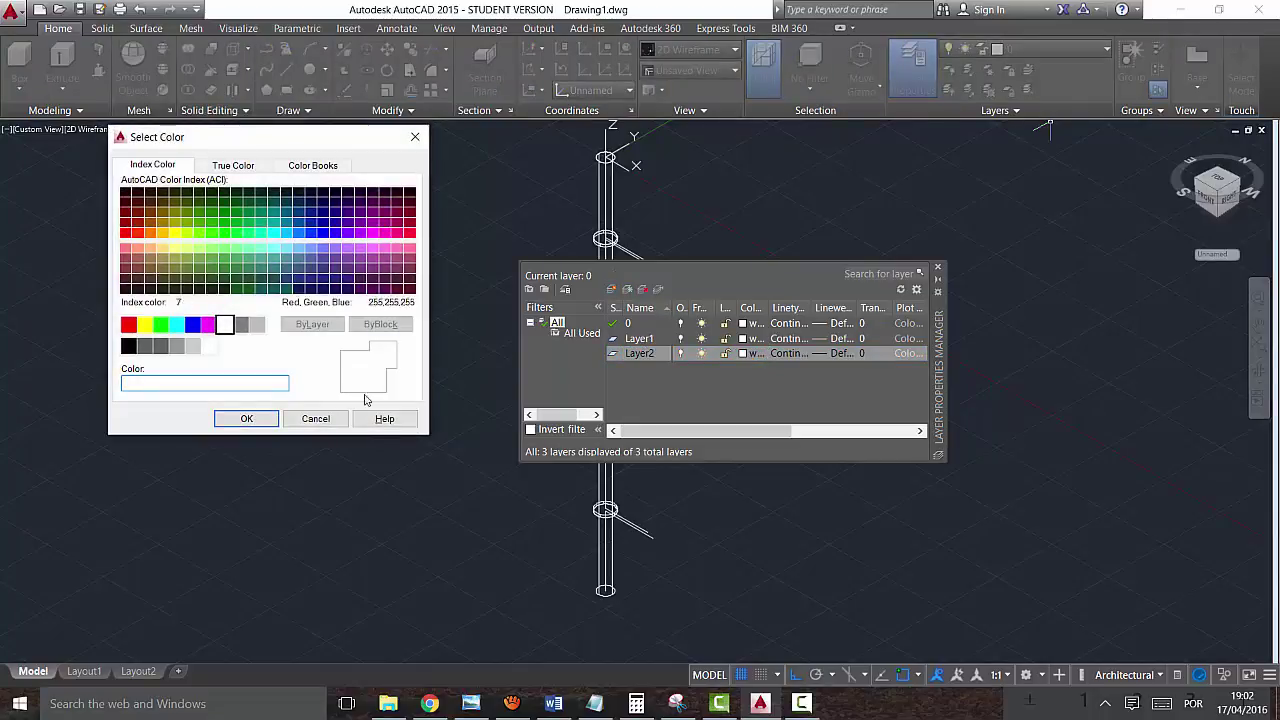
pyautogui.click(297, 324)
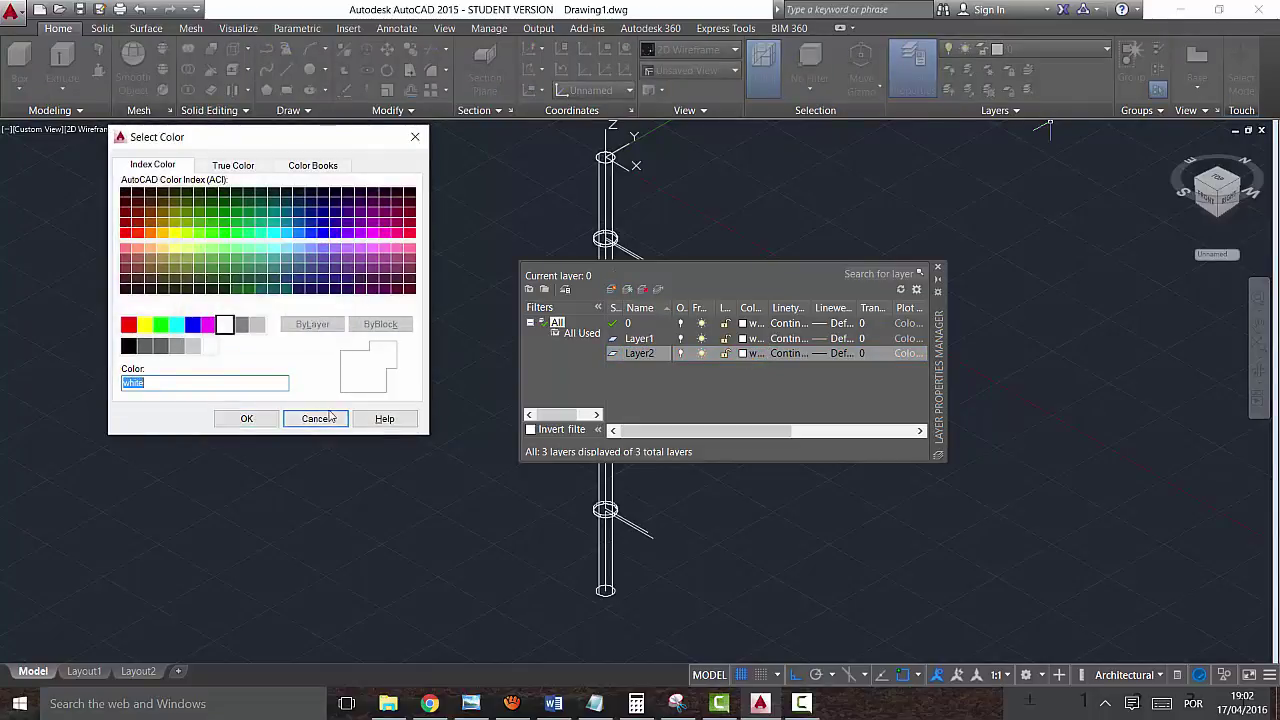
pyautogui.click(320, 419)
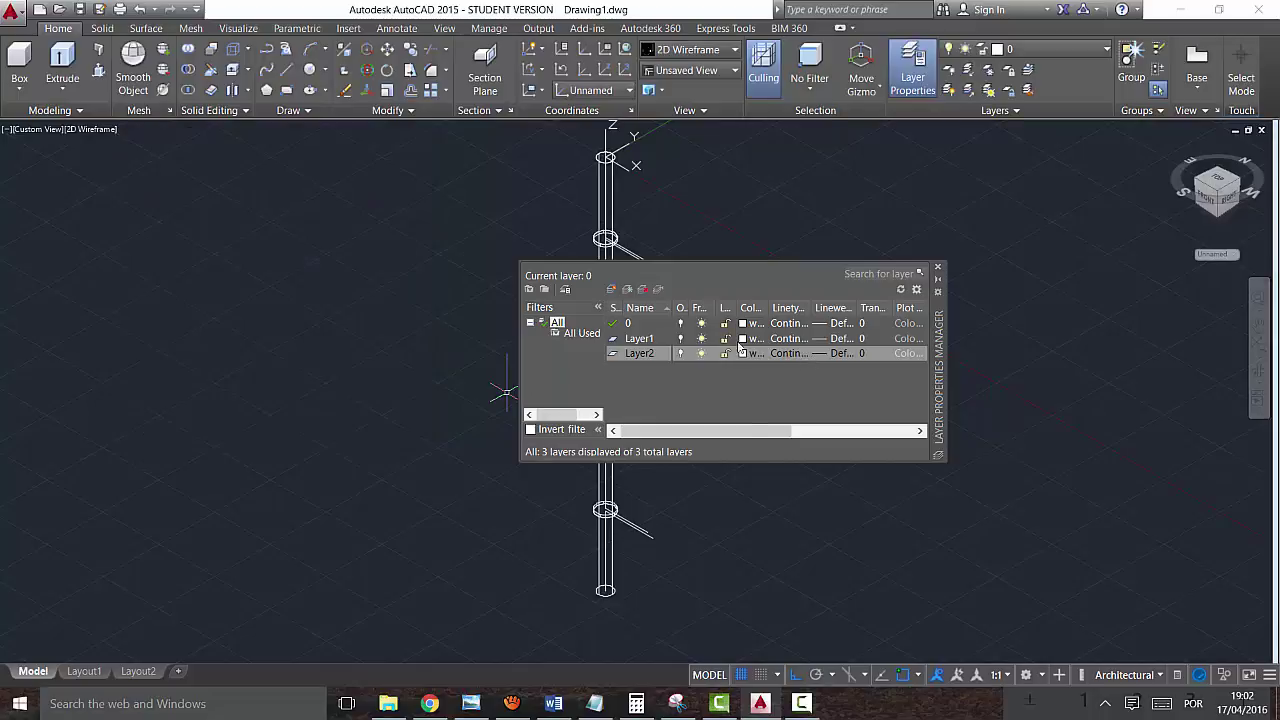
pyautogui.click(830, 353)
pyautogui.click(634, 466)
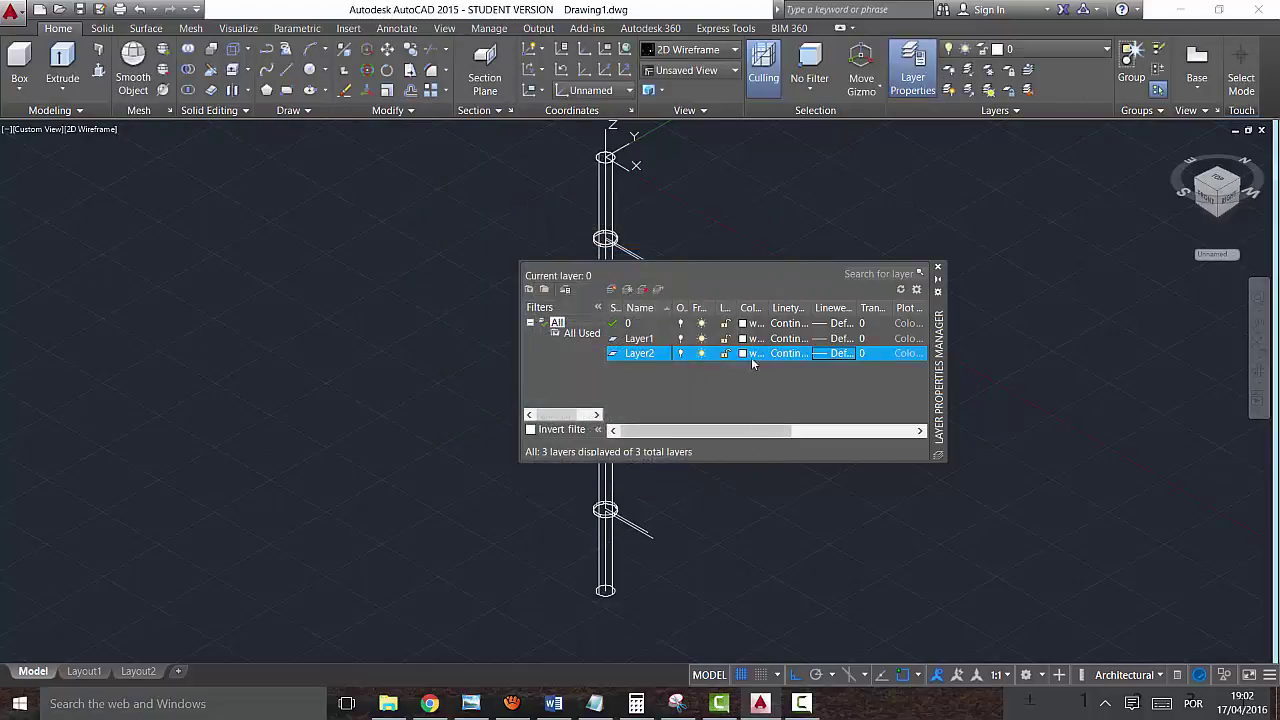
# Step: Delete Layer2 and set Layer1's colour to grey 251
pyautogui.press('Delete')
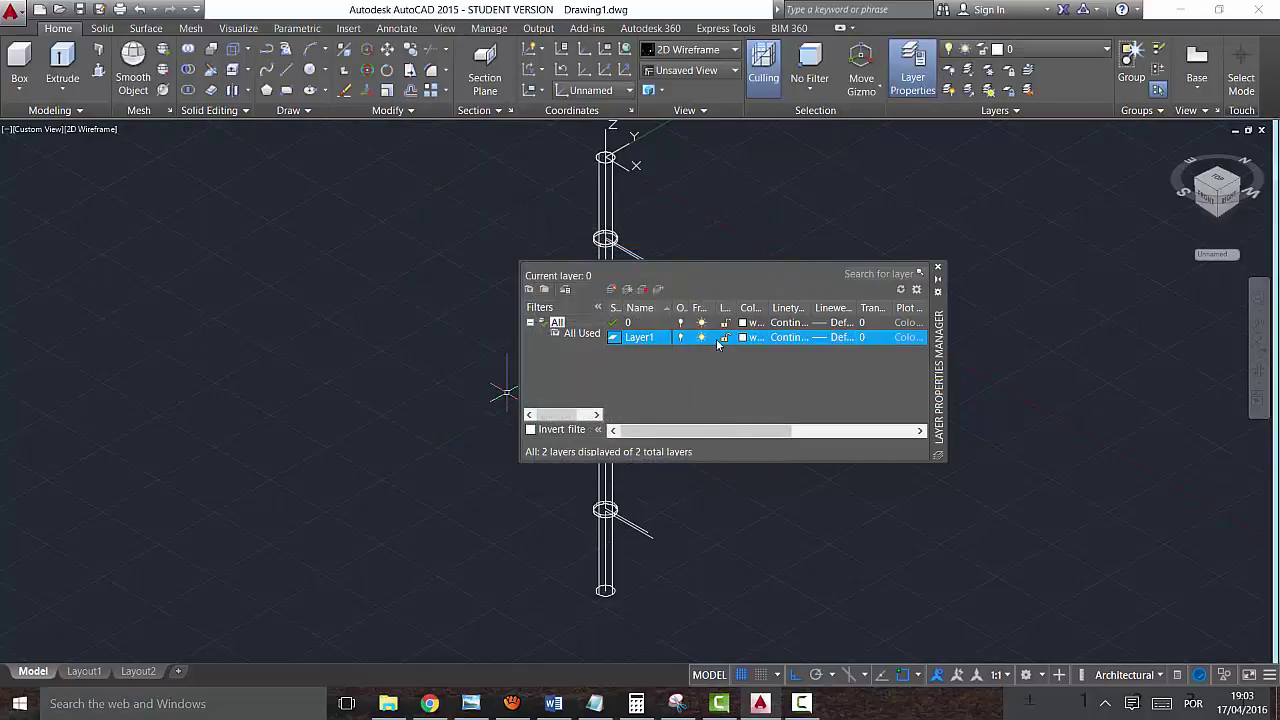
pyautogui.click(745, 341)
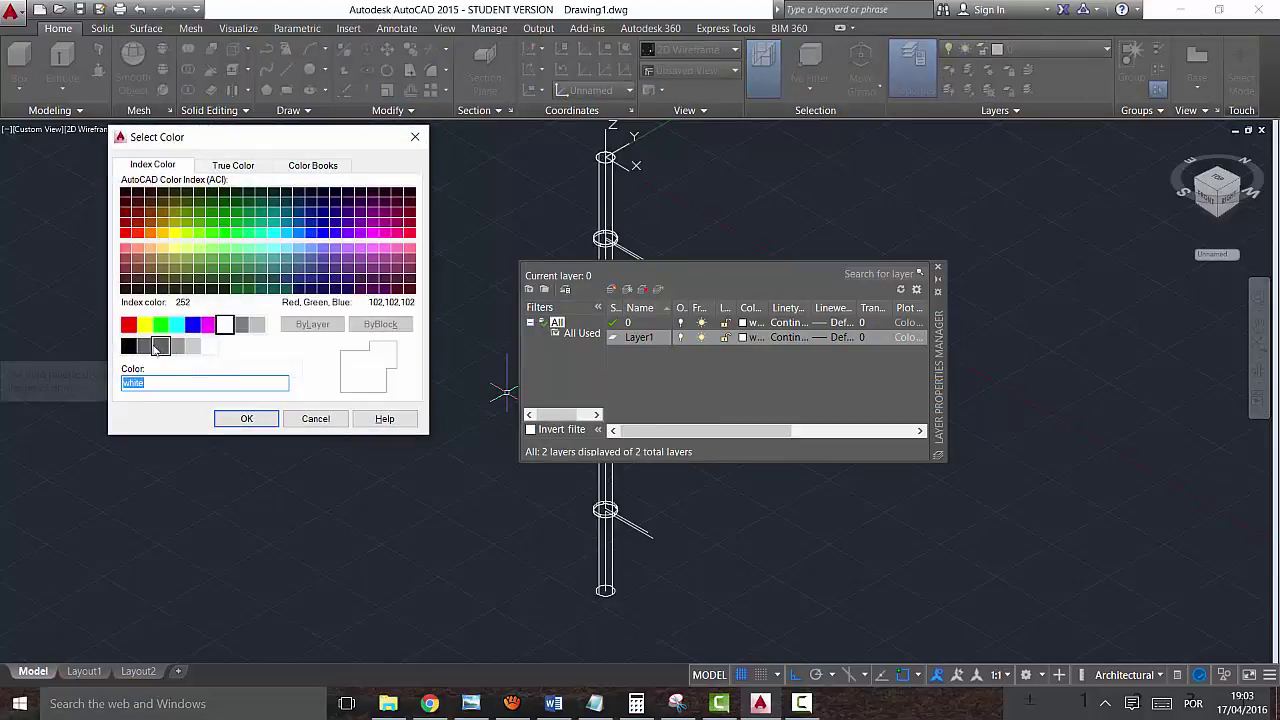
pyautogui.click(145, 346)
pyautogui.click(248, 418)
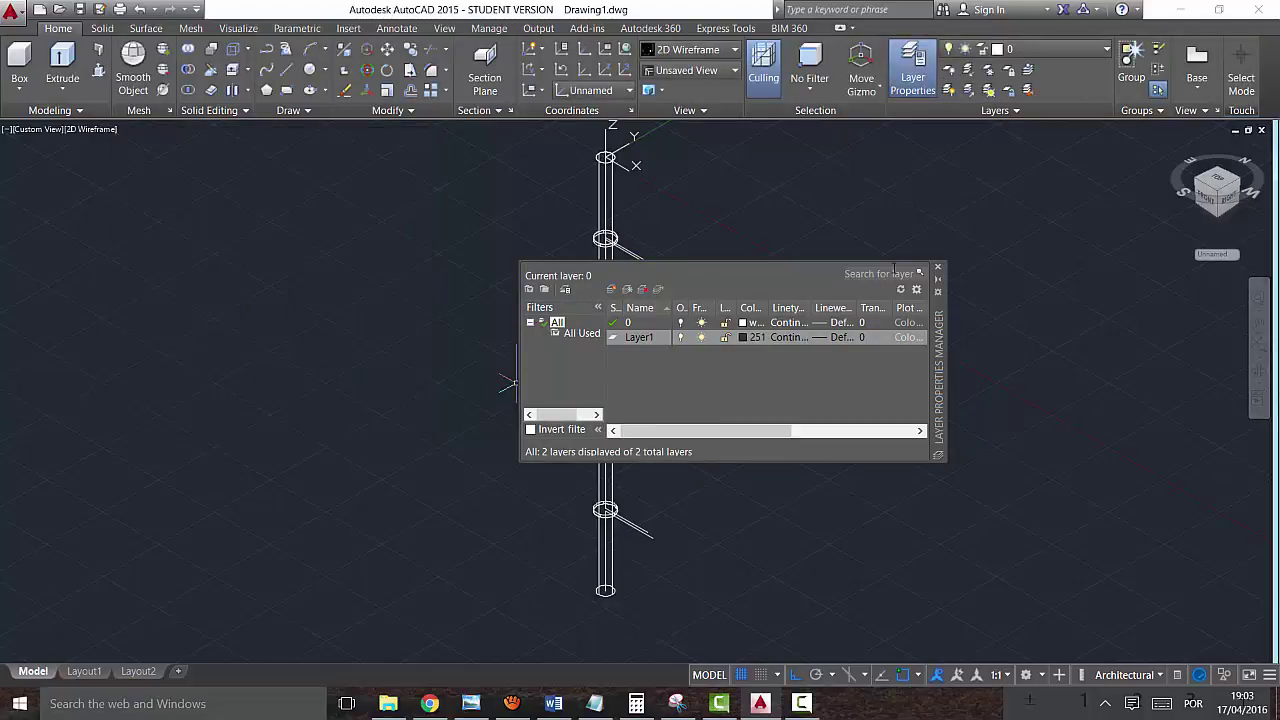
pyautogui.click(937, 271)
# Step: Move the shaft and both collar rings onto Layer1
pyautogui.click(610, 425)
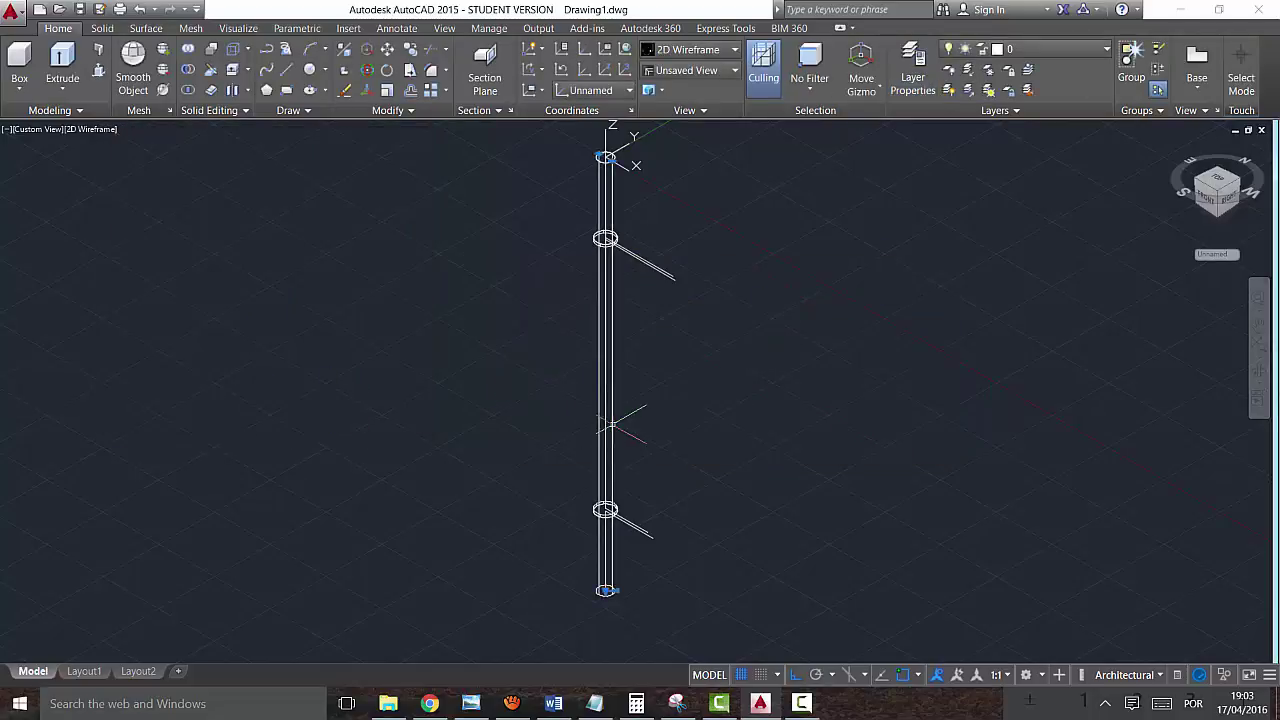
pyautogui.click(605, 240)
pyautogui.click(605, 510)
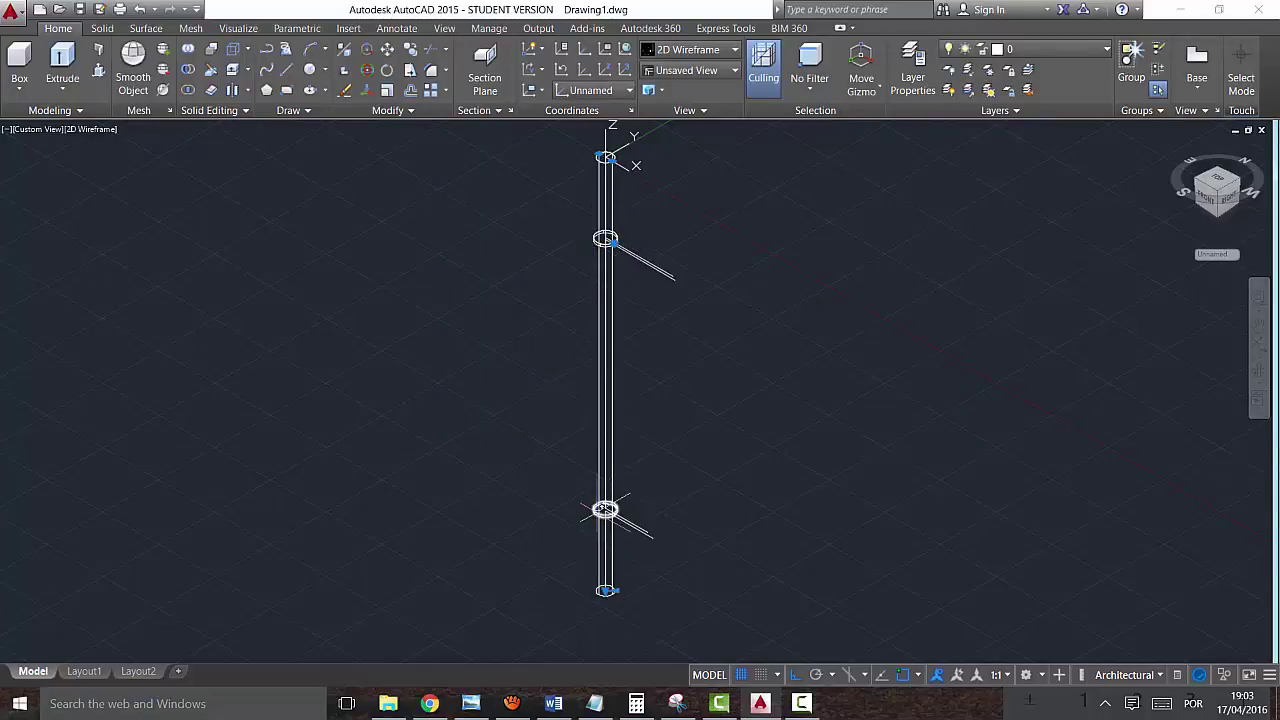
pyautogui.click(1078, 47)
pyautogui.click(1046, 78)
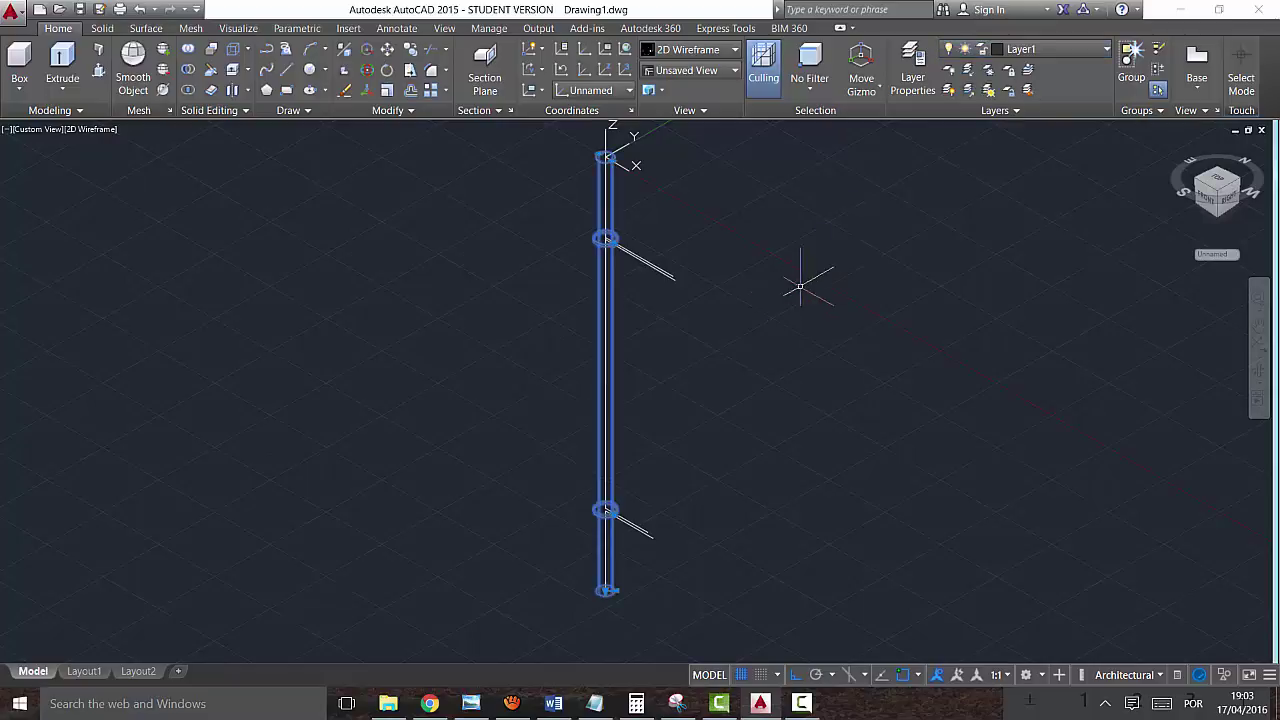
pyautogui.press('Escape')
# Step: Make Layer1 current and turn off layer 0 to hide the stray lines
pyautogui.click(1048, 47)
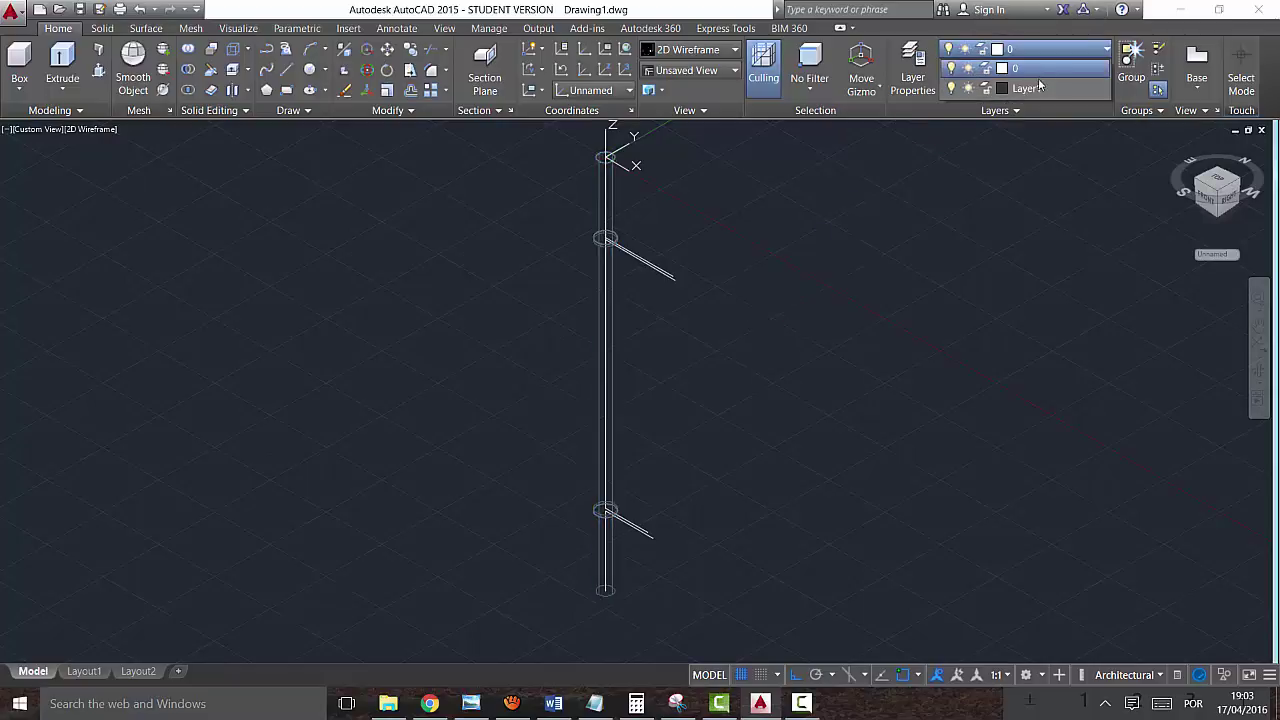
pyautogui.click(1038, 88)
pyautogui.click(1050, 48)
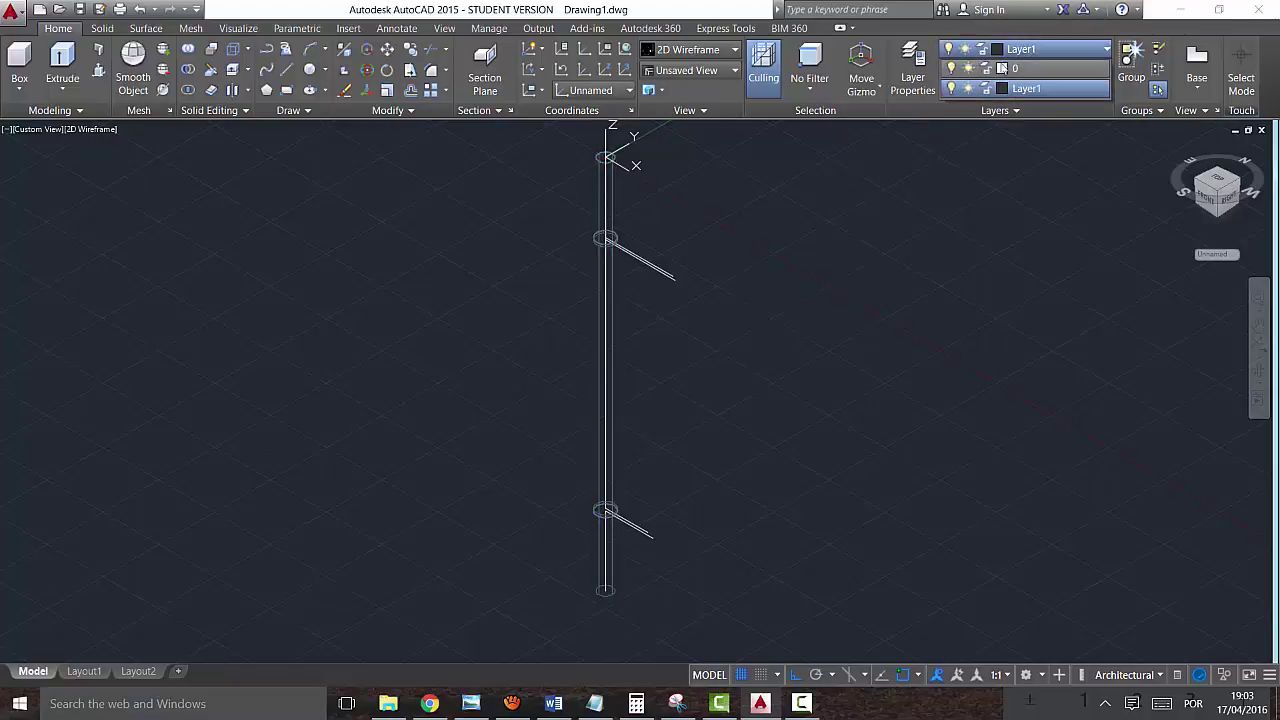
pyautogui.click(953, 70)
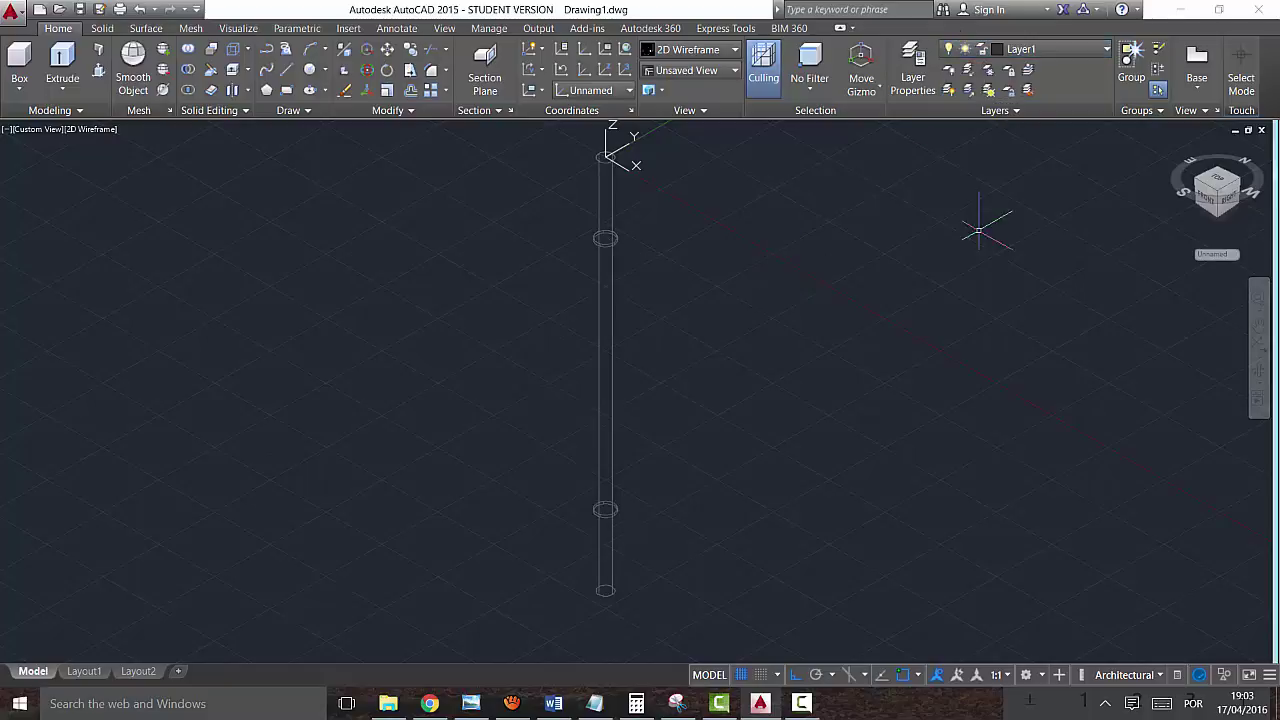
# Step: Reorient the view and UCS at the shaft end using the ViewCube and UCS flyout
pyautogui.click(1218, 217)
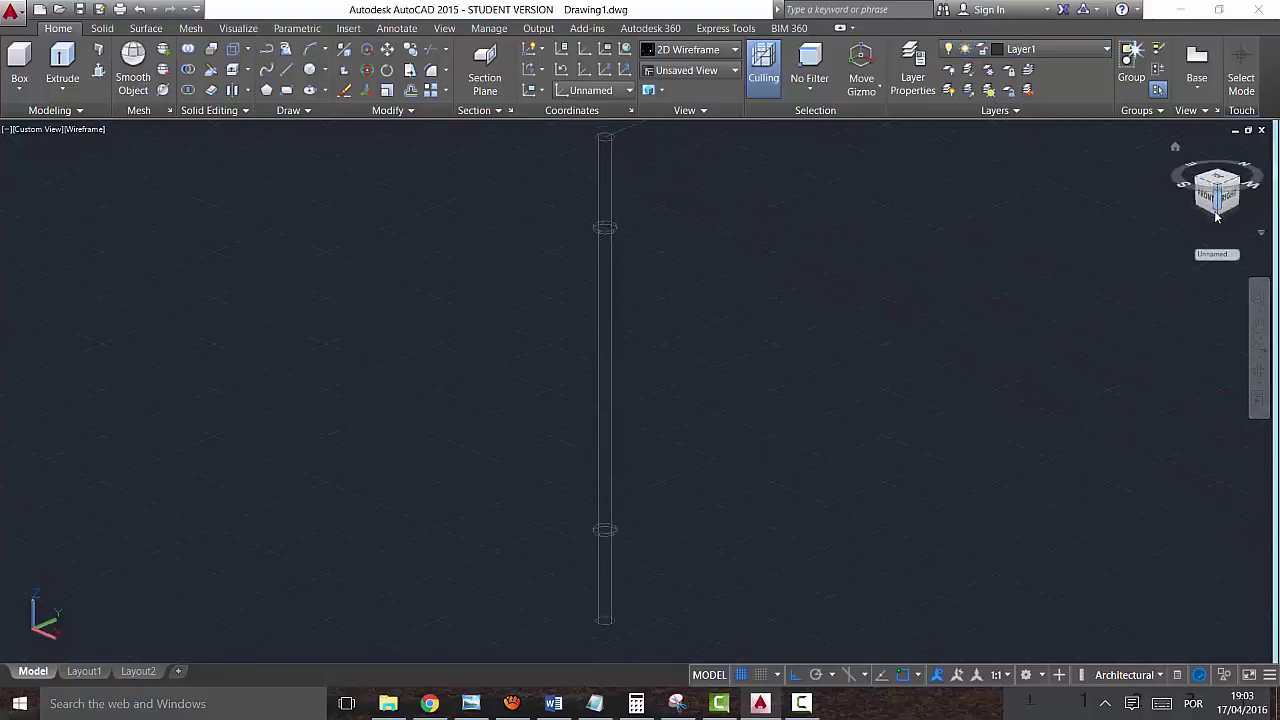
pyautogui.moveTo(1217, 190)
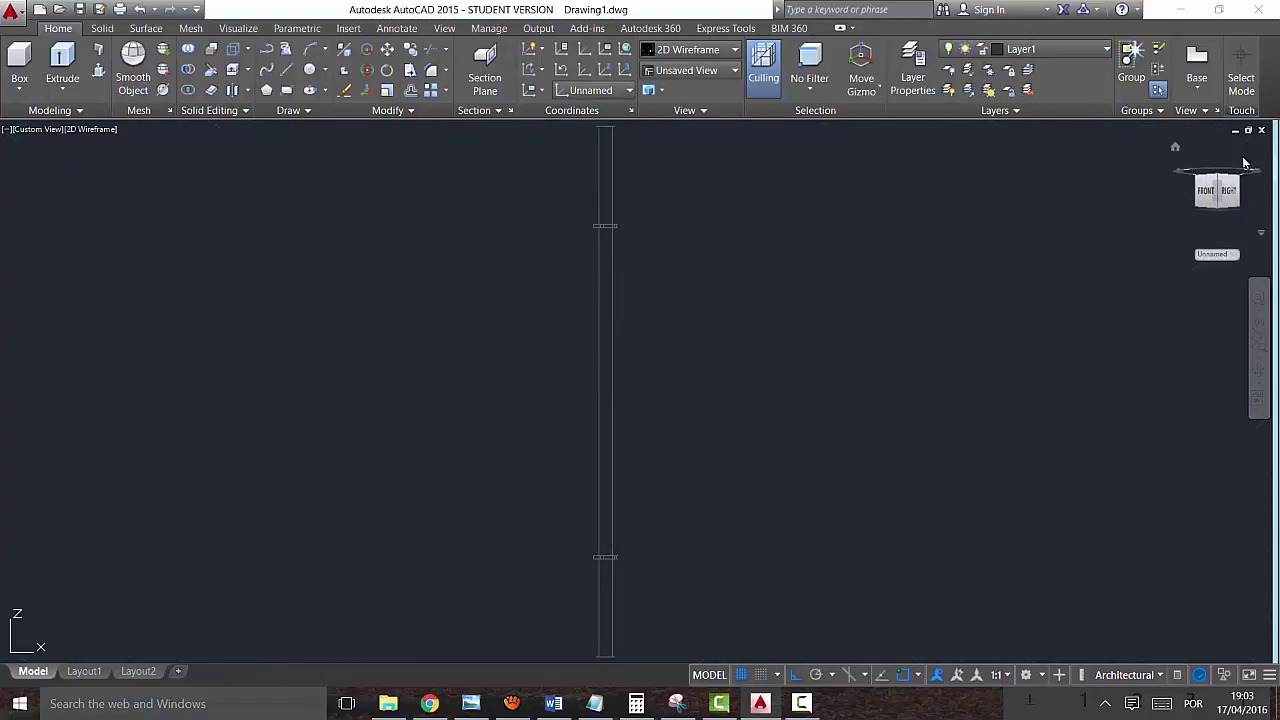
pyautogui.click(1175, 146)
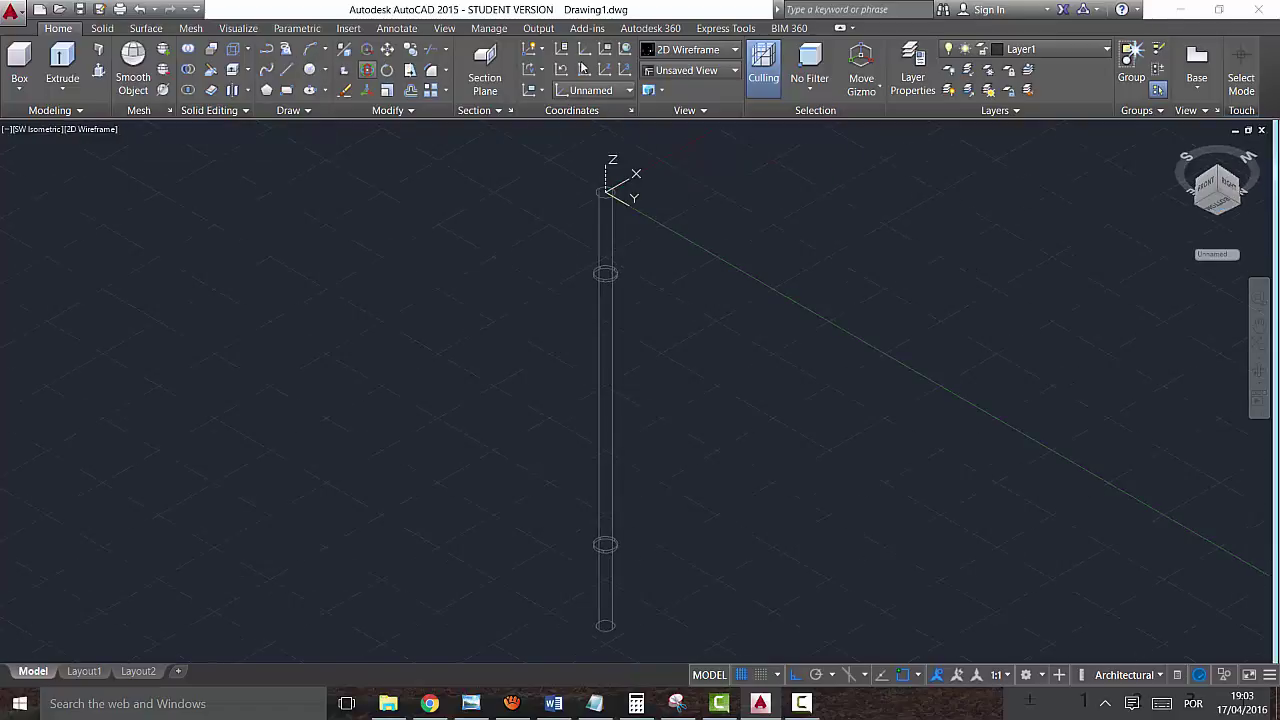
pyautogui.click(540, 90)
pyautogui.click(522, 155)
pyautogui.click(605, 192)
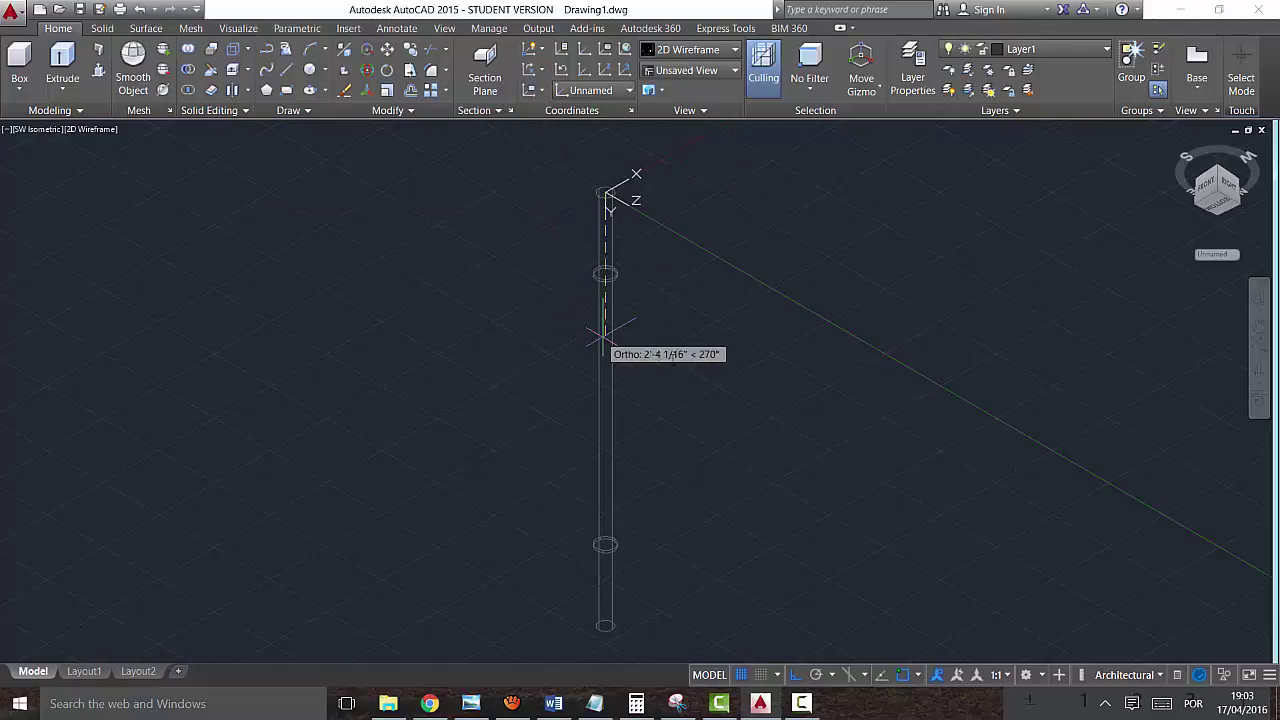
pyautogui.click(658, 353)
pyautogui.moveTo(1217, 190)
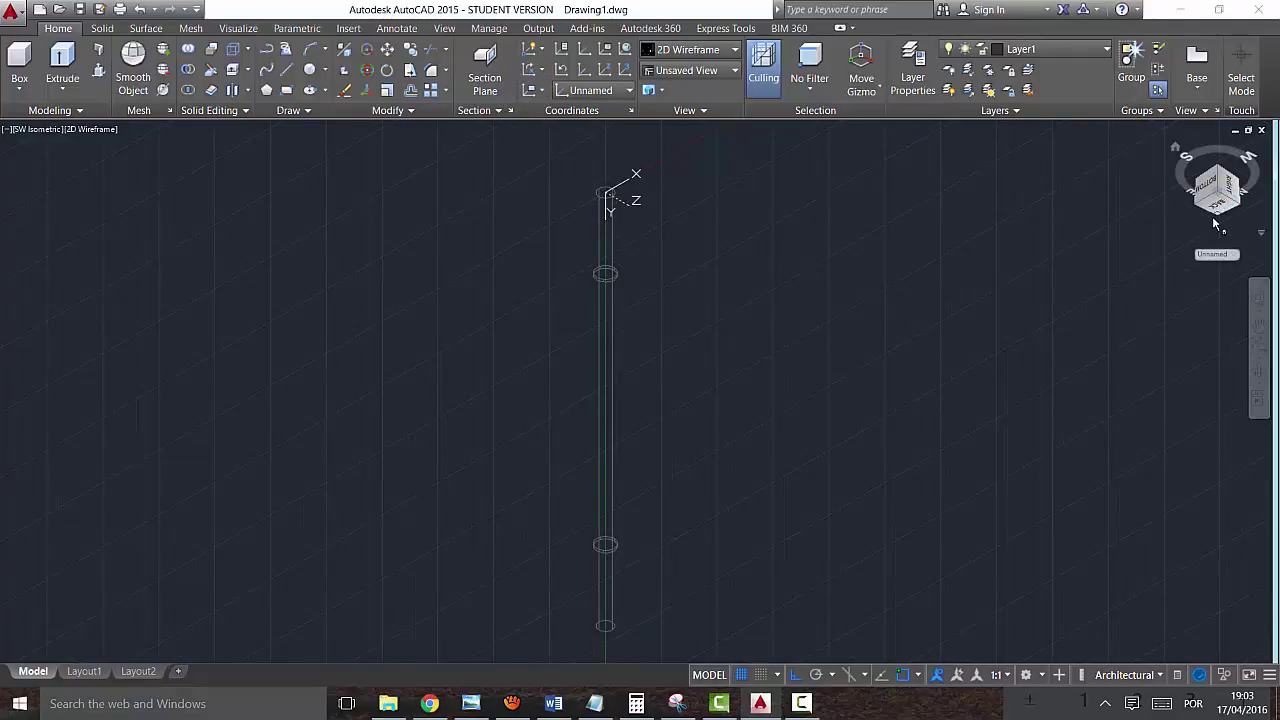
# Step: Orbit to an isometric view and shade the model in the Conceptual visual style
pyautogui.moveTo(1218, 180); pyautogui.dragTo(624, 396)
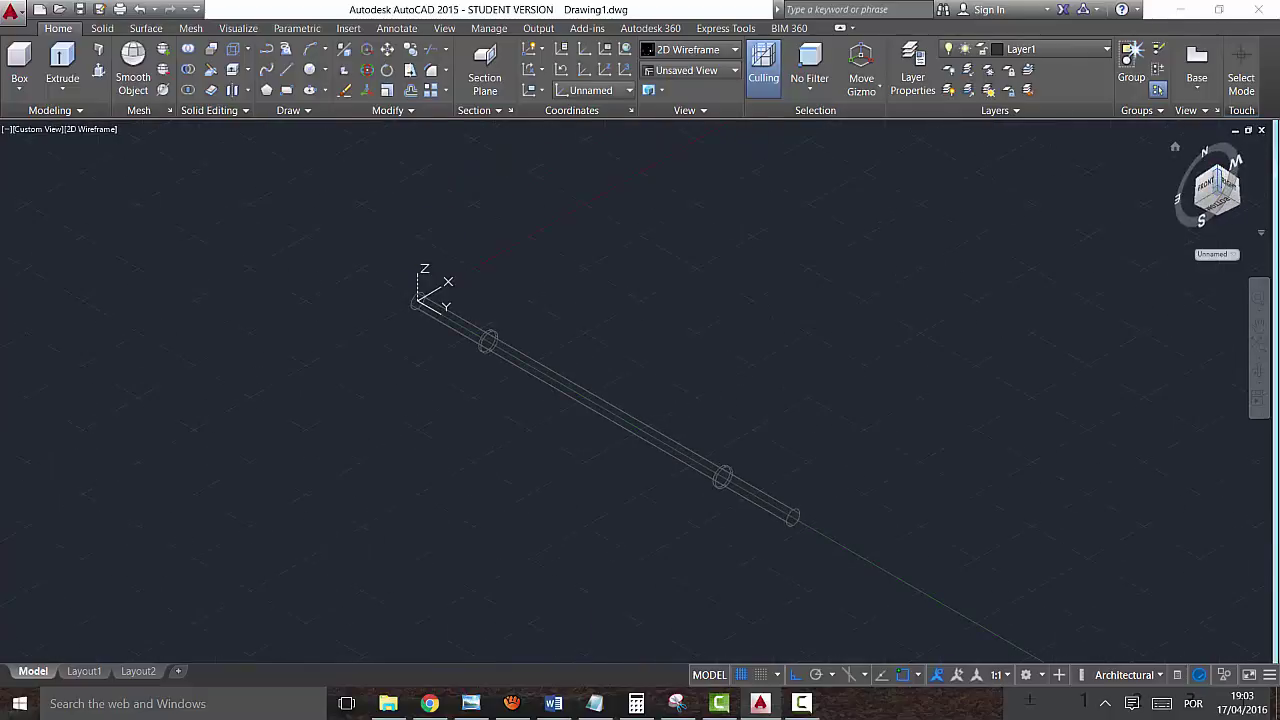
pyautogui.scroll(2, 624, 396)
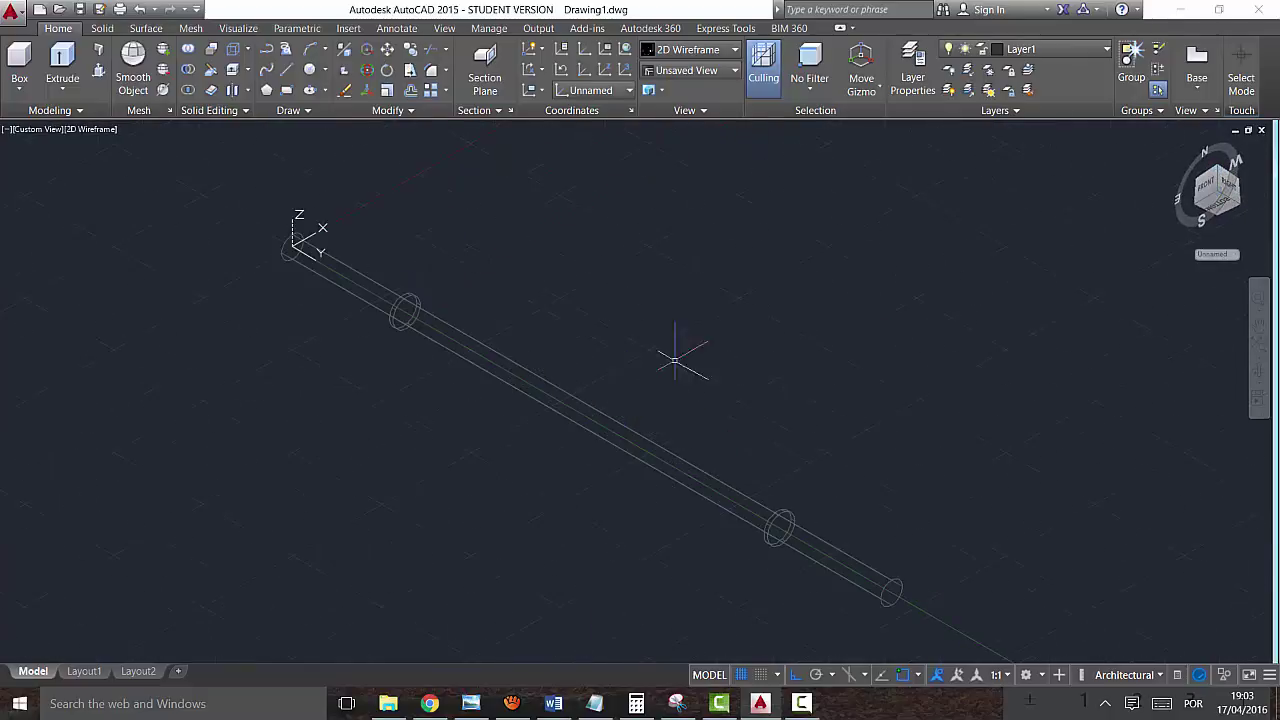
pyautogui.click(1199, 204)
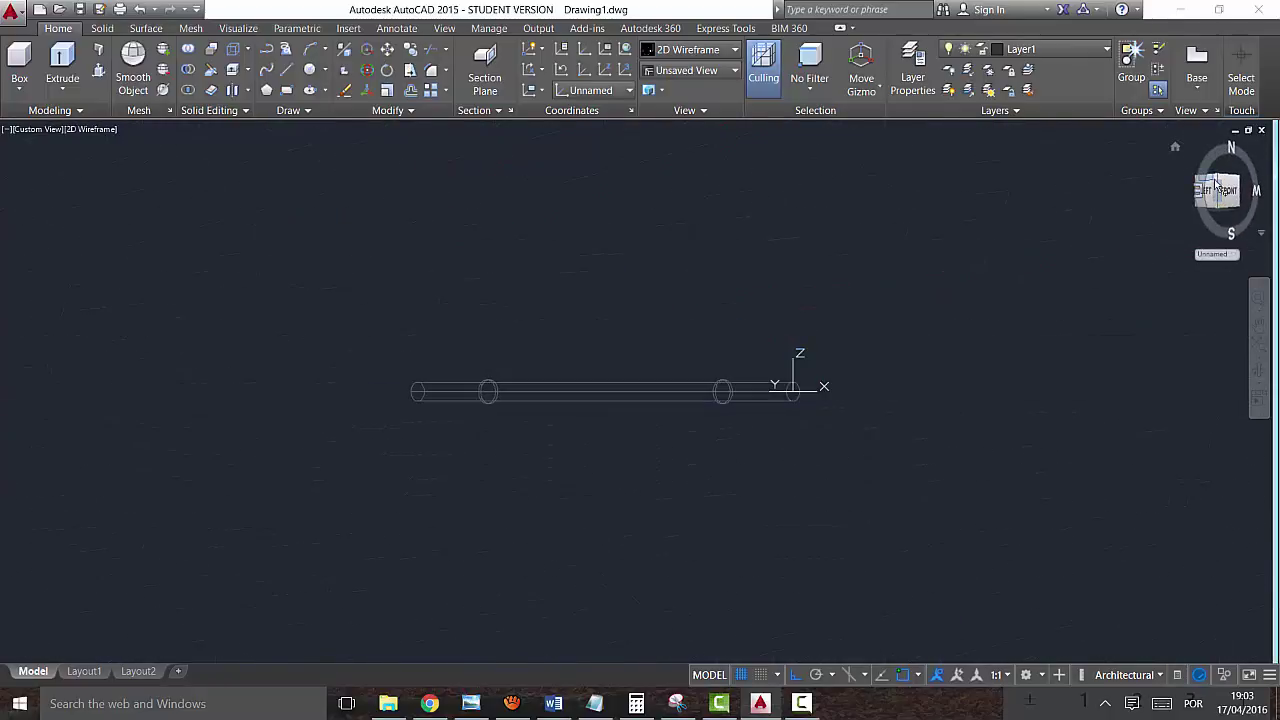
pyautogui.click(1219, 180)
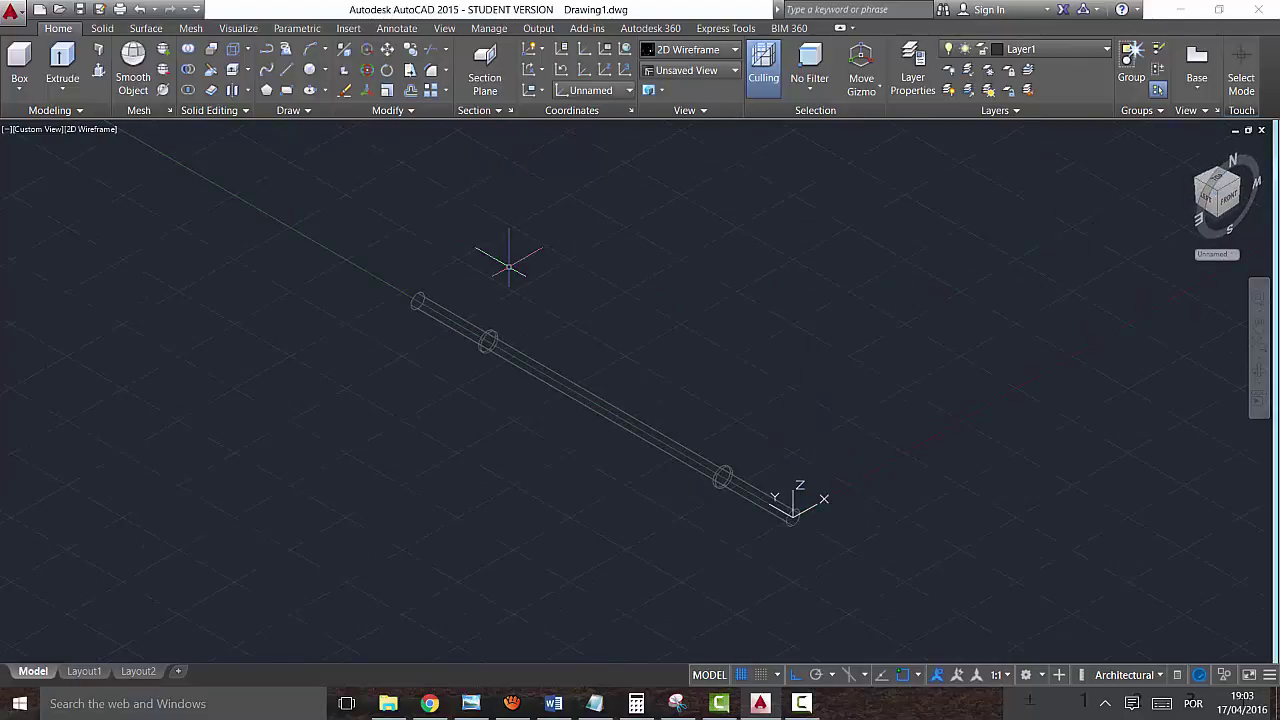
pyautogui.scroll(2, 547, 401)
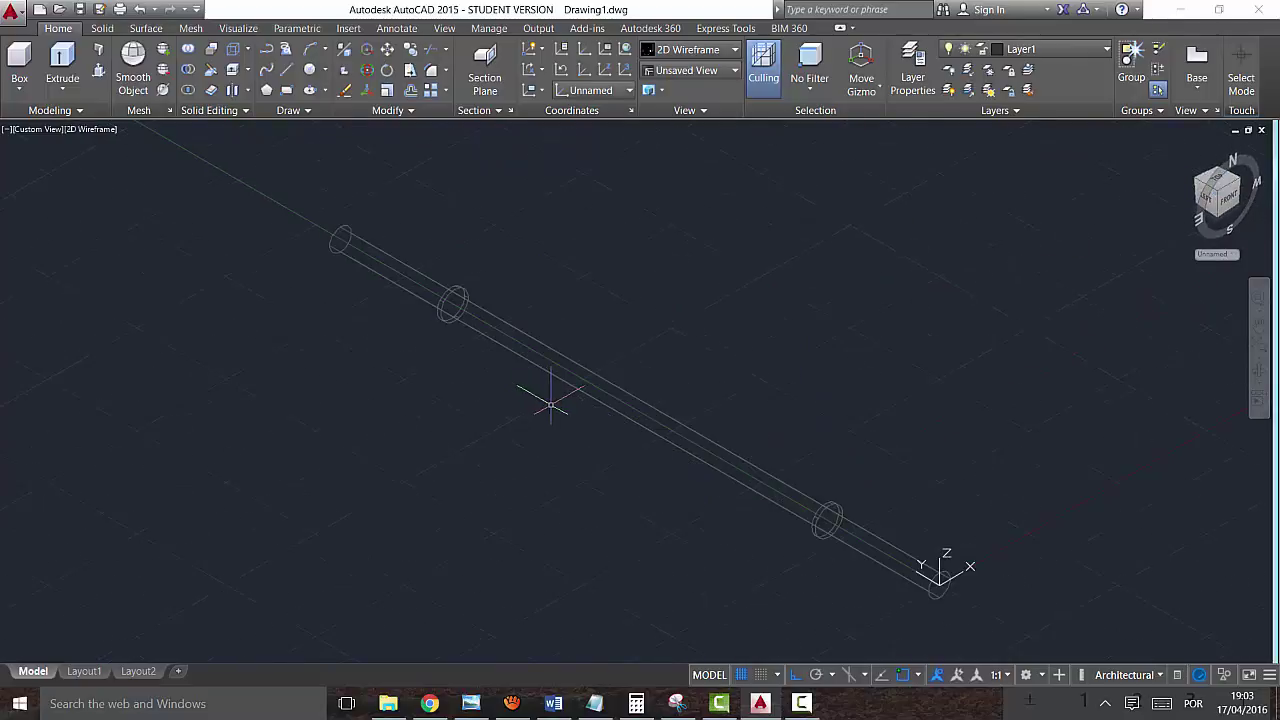
pyautogui.click(94, 130)
pyautogui.click(120, 182)
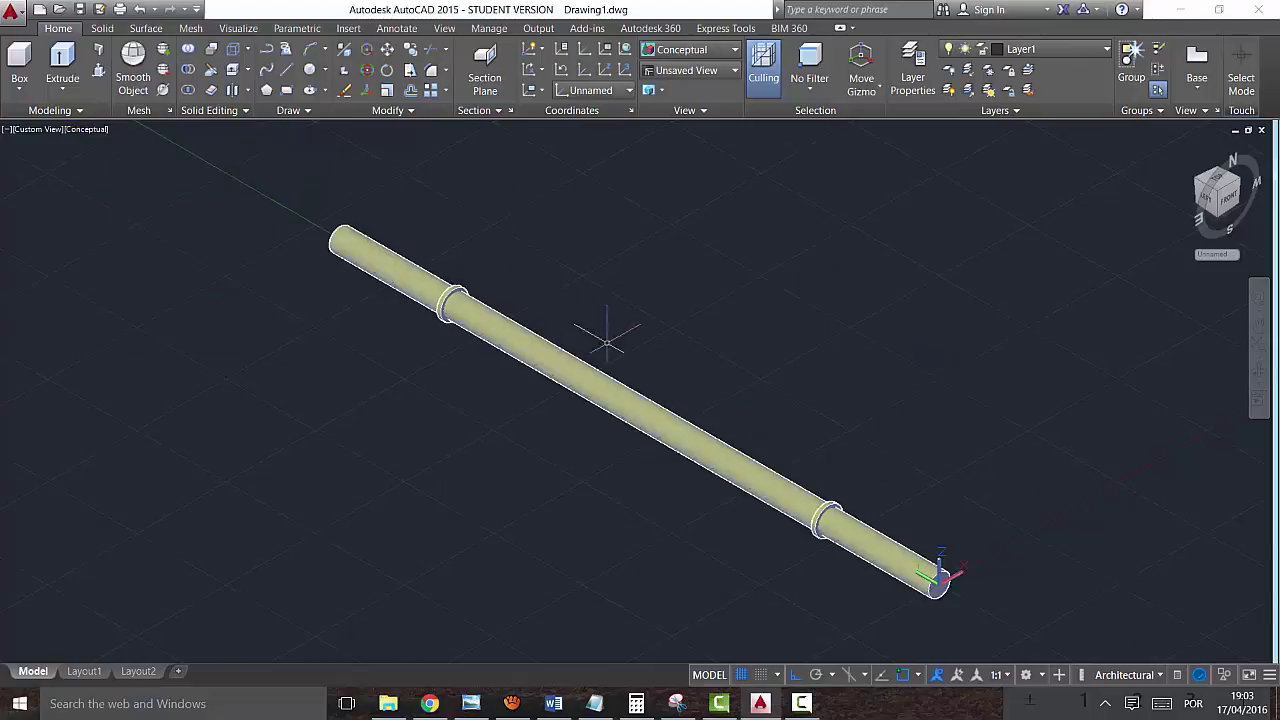
# Step: Change the viewport visual style from Conceptual to Realistic
pyautogui.click(75, 134)
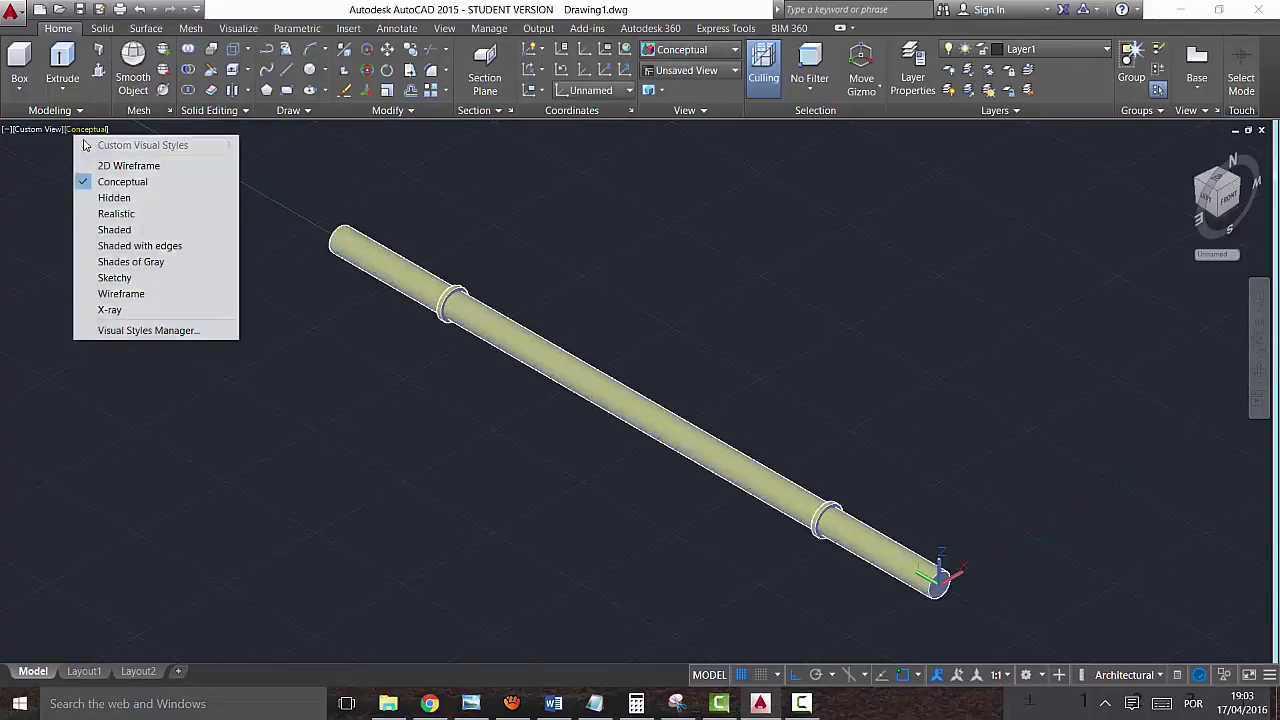
pyautogui.press('Escape')
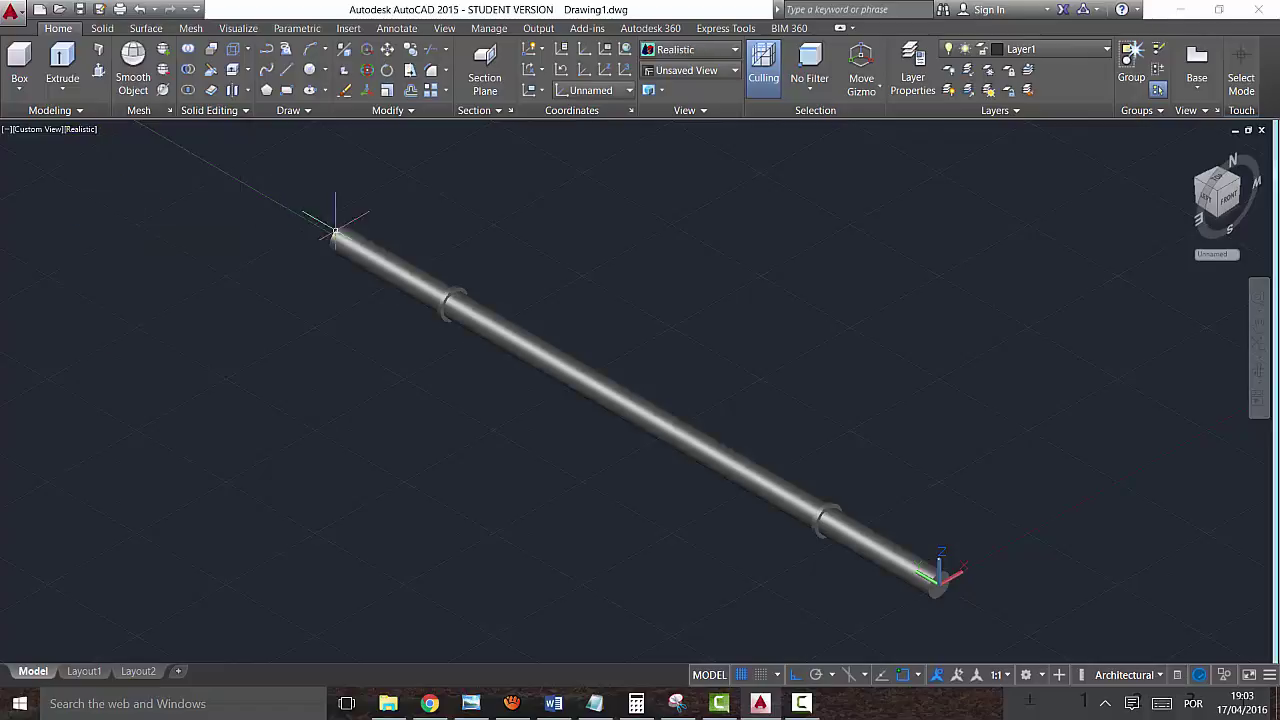
pyautogui.scroll(-2, 760, 350)
pyautogui.scroll(2, 774, 437)
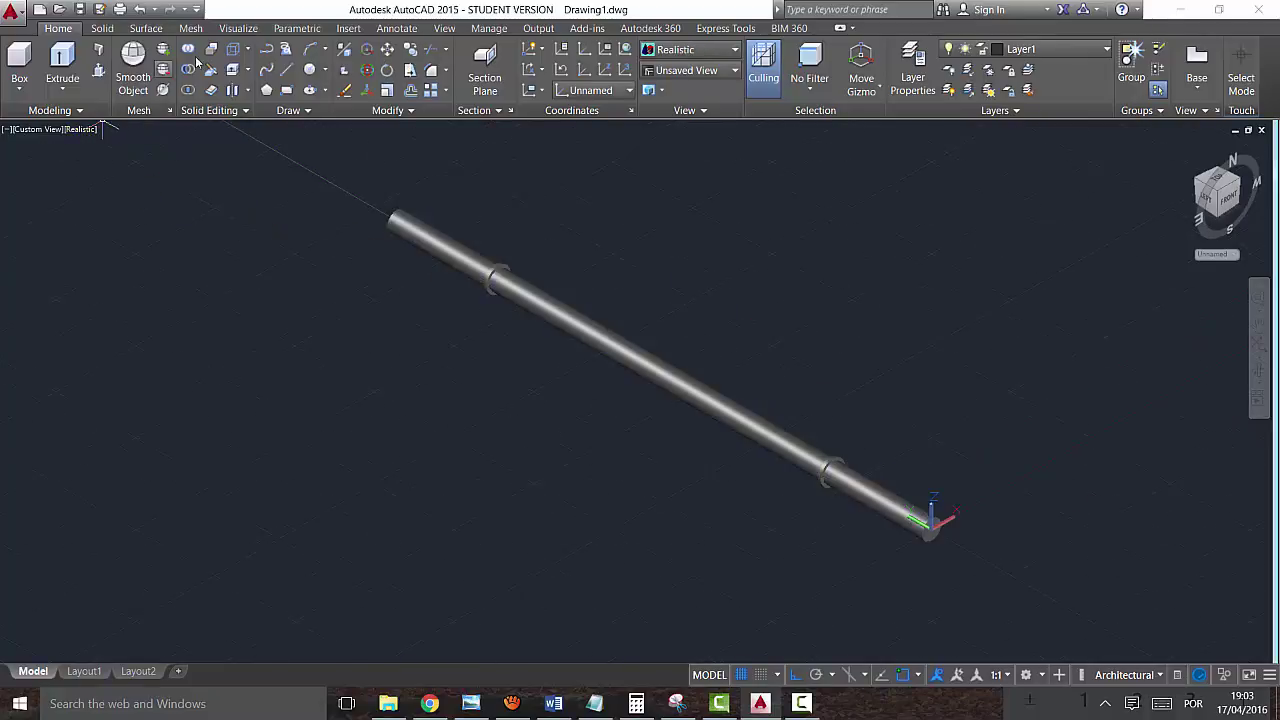
# Step: Add an aligned dimension from the shaft's lower end to its upper end
pyautogui.click(396, 28)
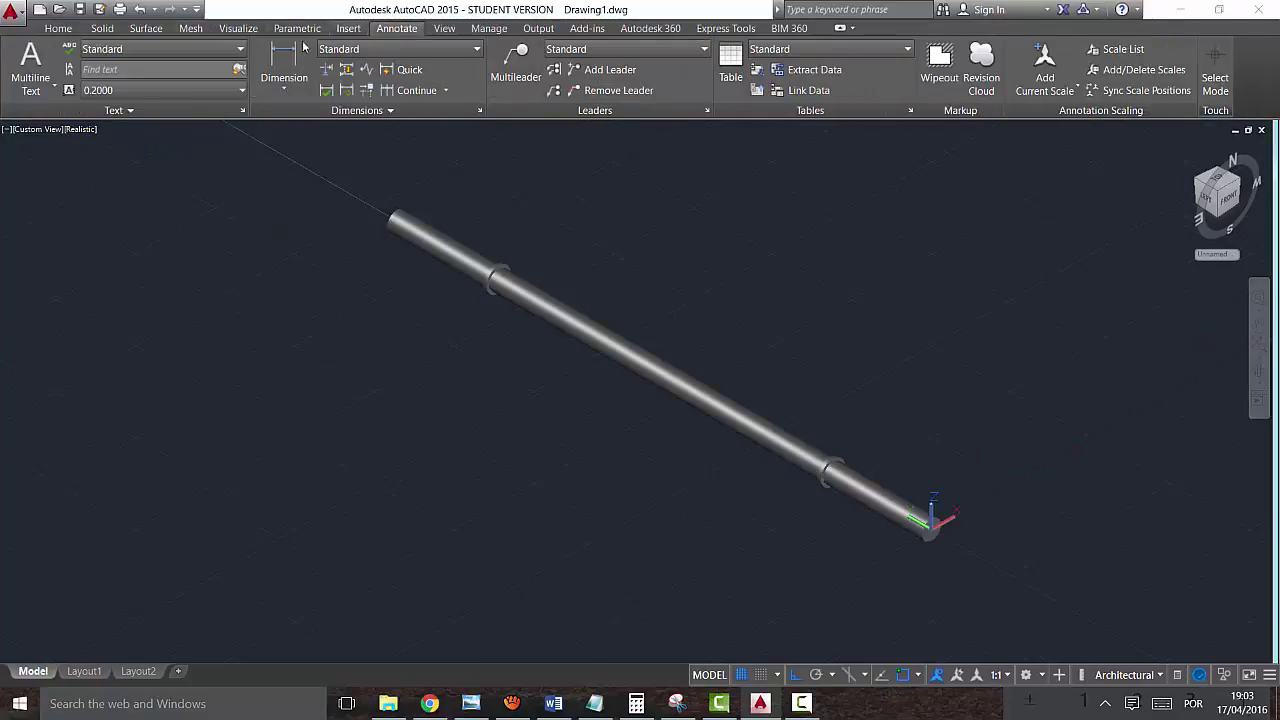
pyautogui.click(284, 62)
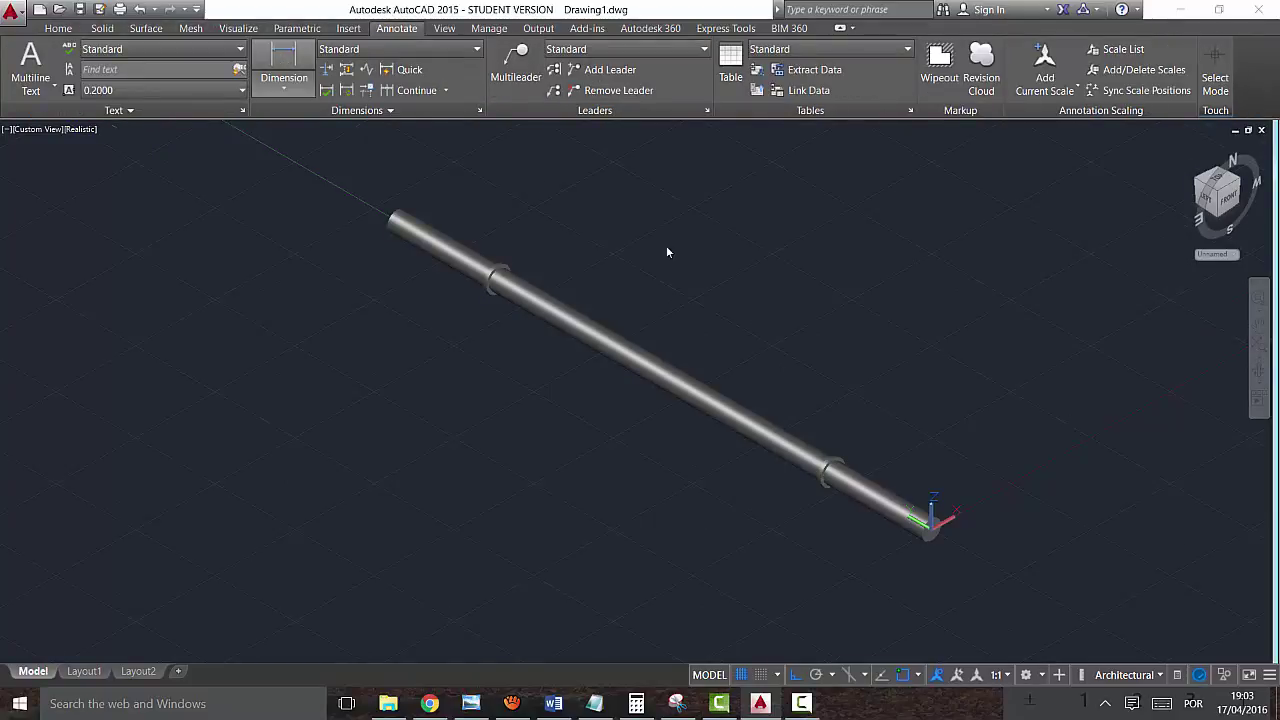
pyautogui.click(929, 525)
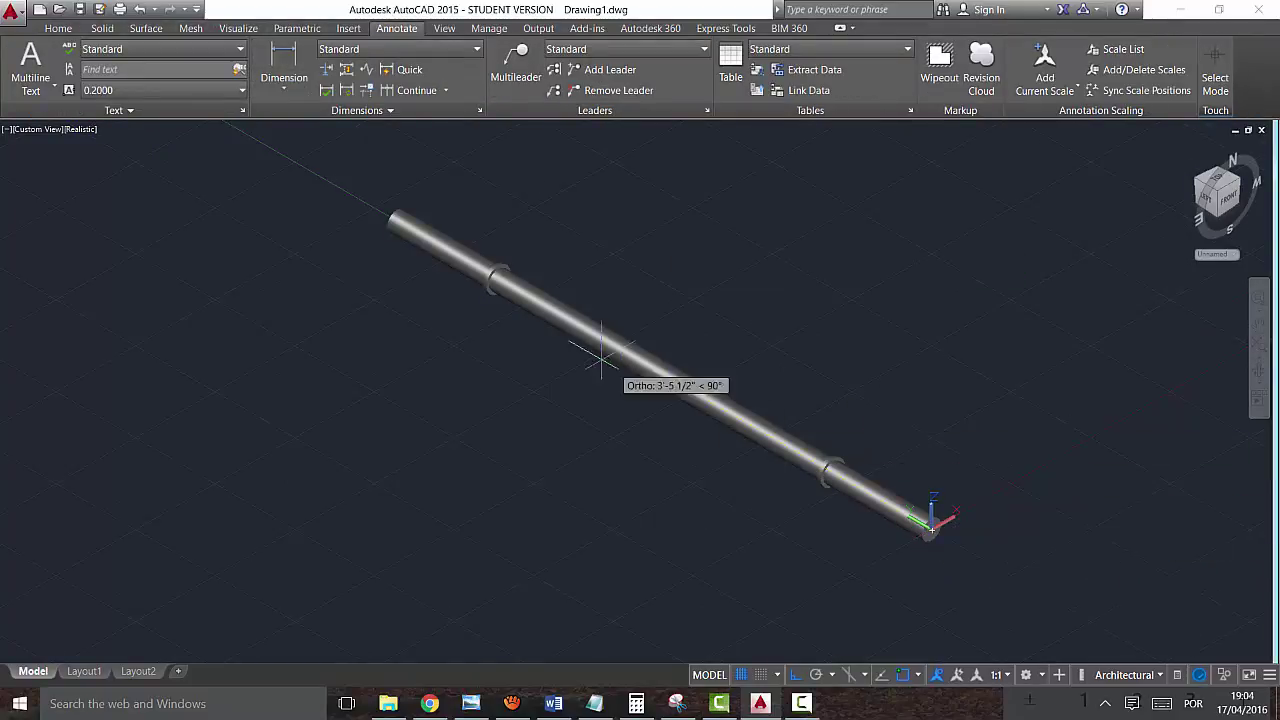
pyautogui.click(374, 216)
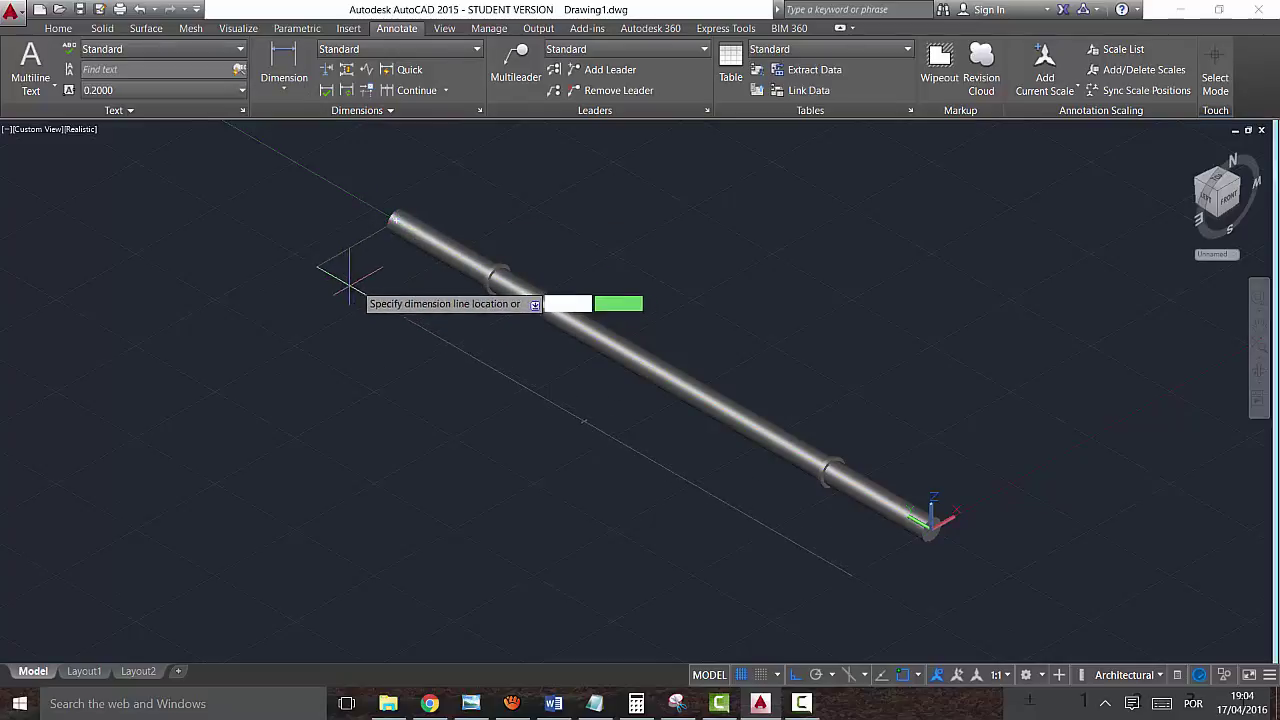
pyautogui.click(398, 262)
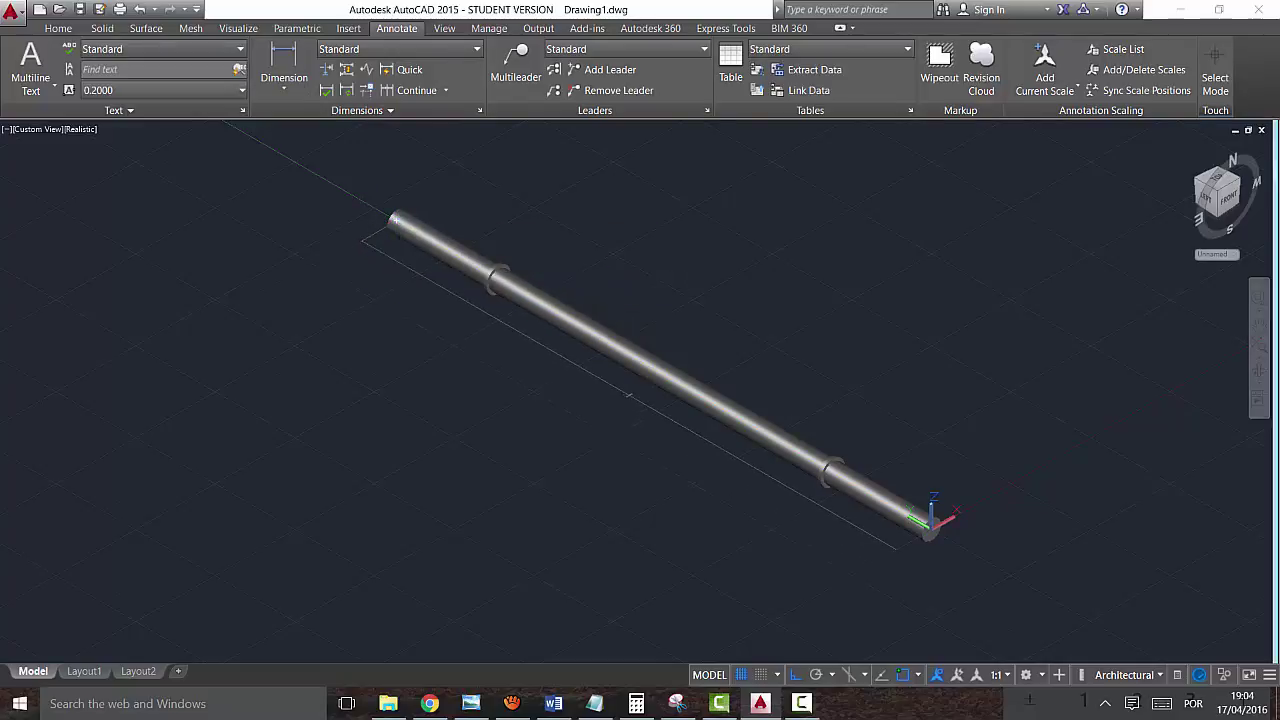
# Step: Zoom and pan to recentre the dimensioned barbell shaft in view
pyautogui.scroll(5, 606, 462)
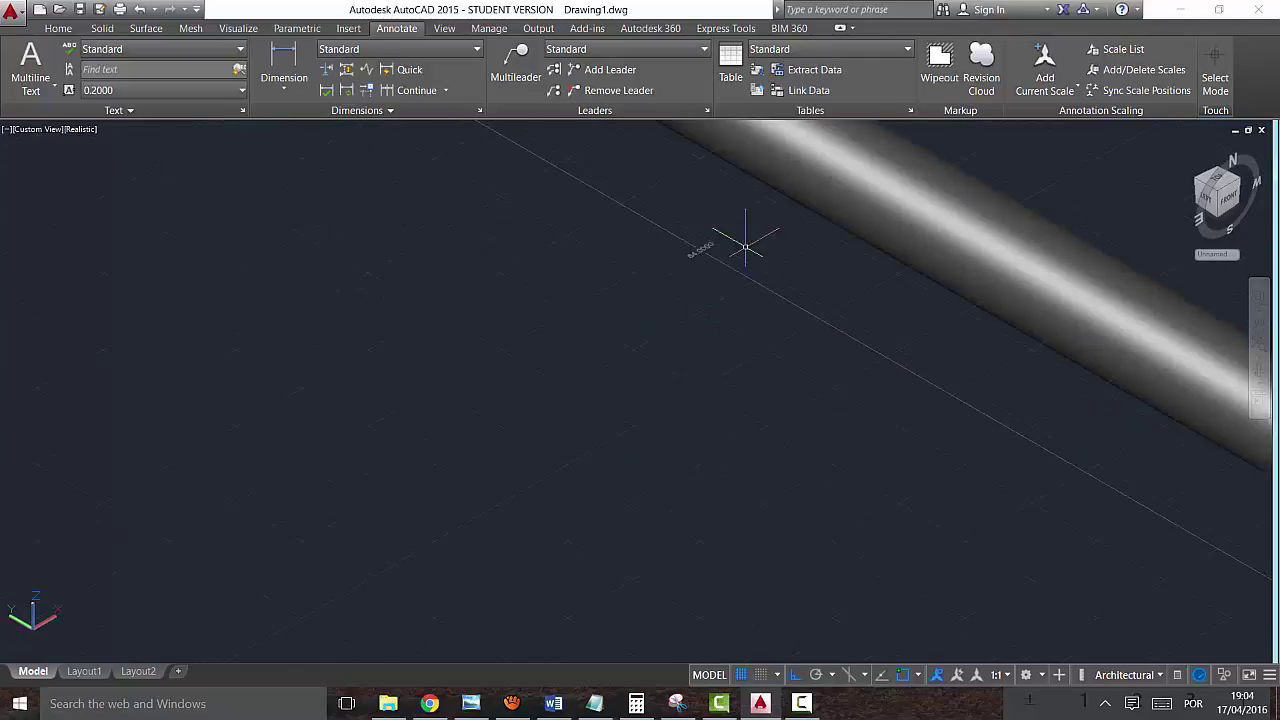
pyautogui.scroll(1, 704, 226)
pyautogui.scroll(2, 704, 226)
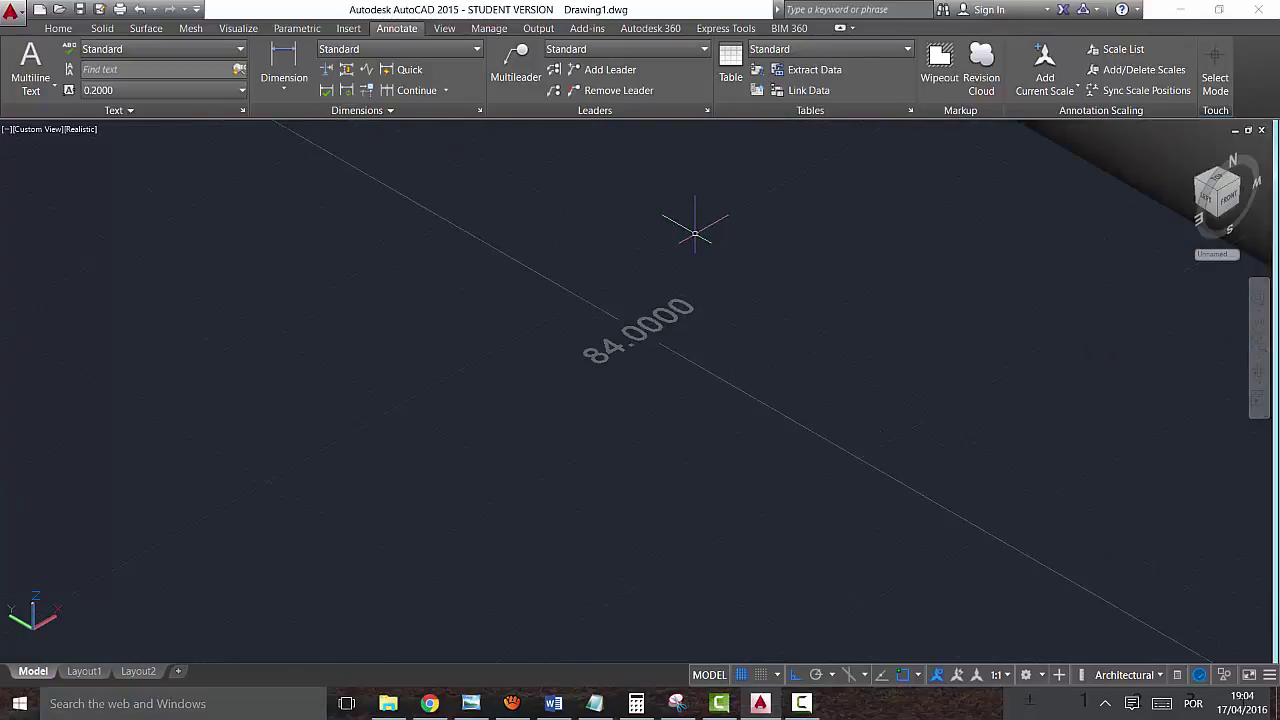
pyautogui.scroll(-2, 695, 233)
pyautogui.scroll(-2, 695, 233)
pyautogui.scroll(-1, 790, 212)
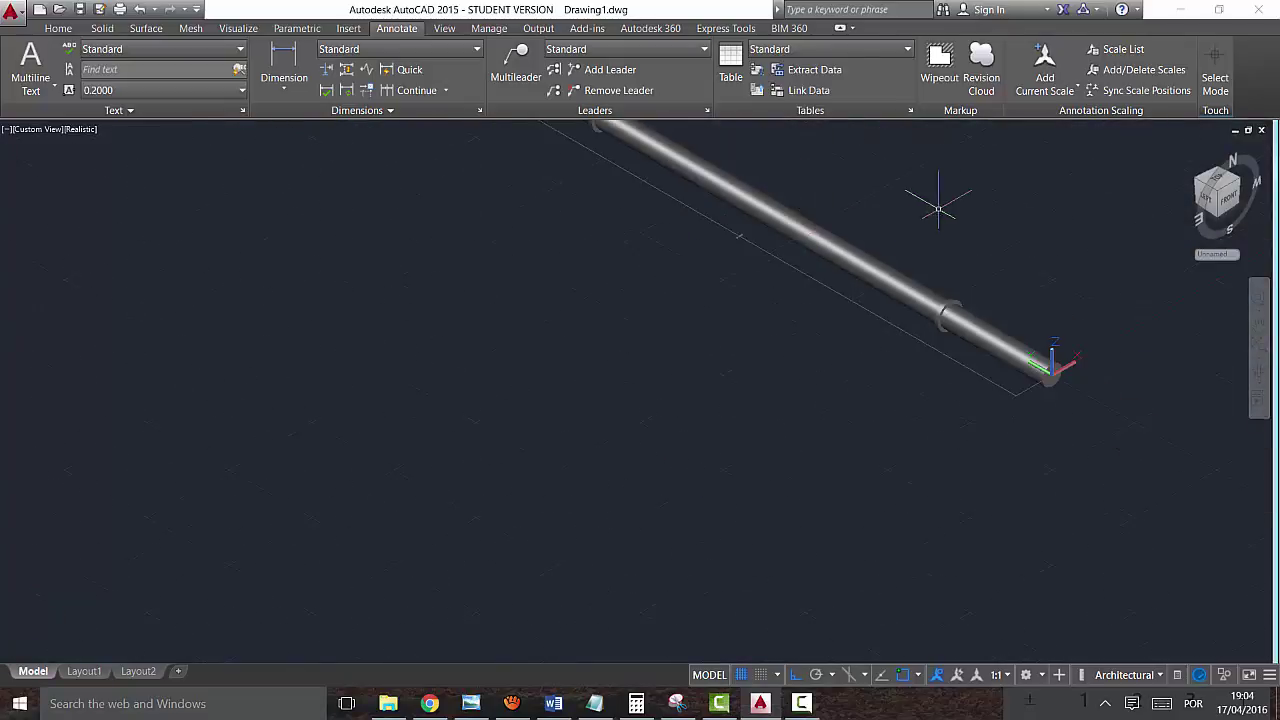
pyautogui.scroll(1, 935, 185)
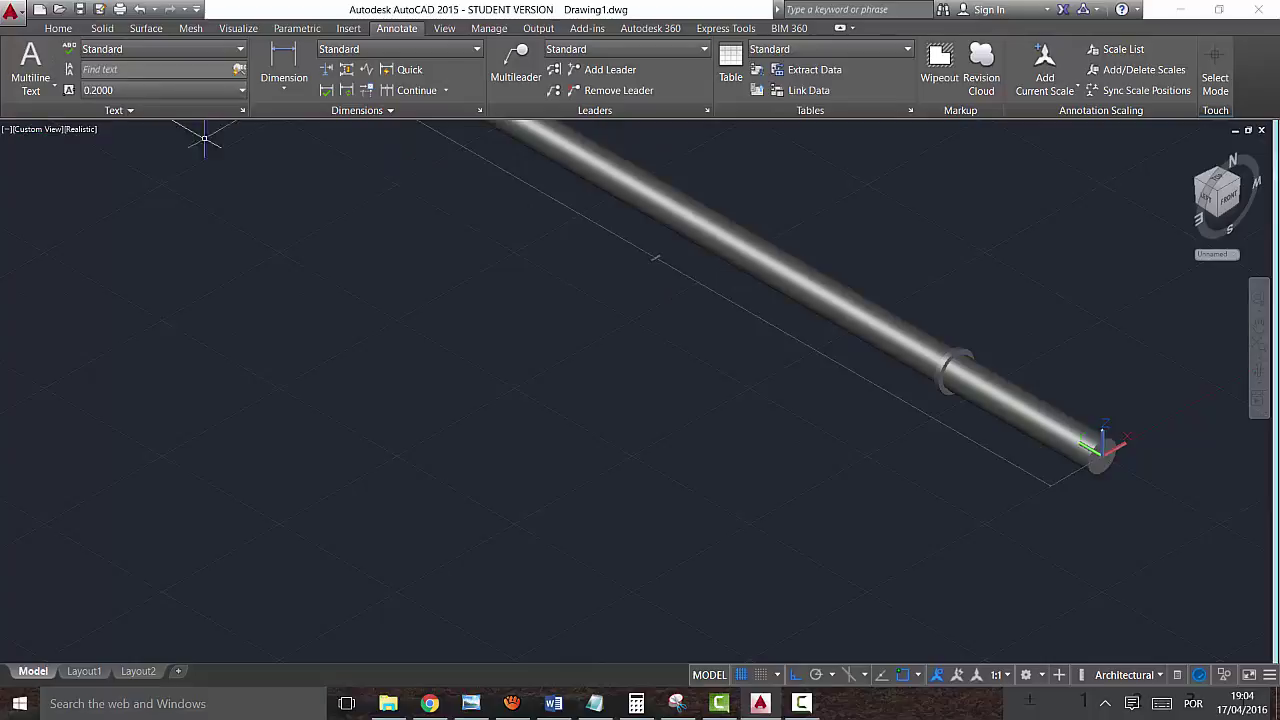
pyautogui.scroll(-2, 965, 250)
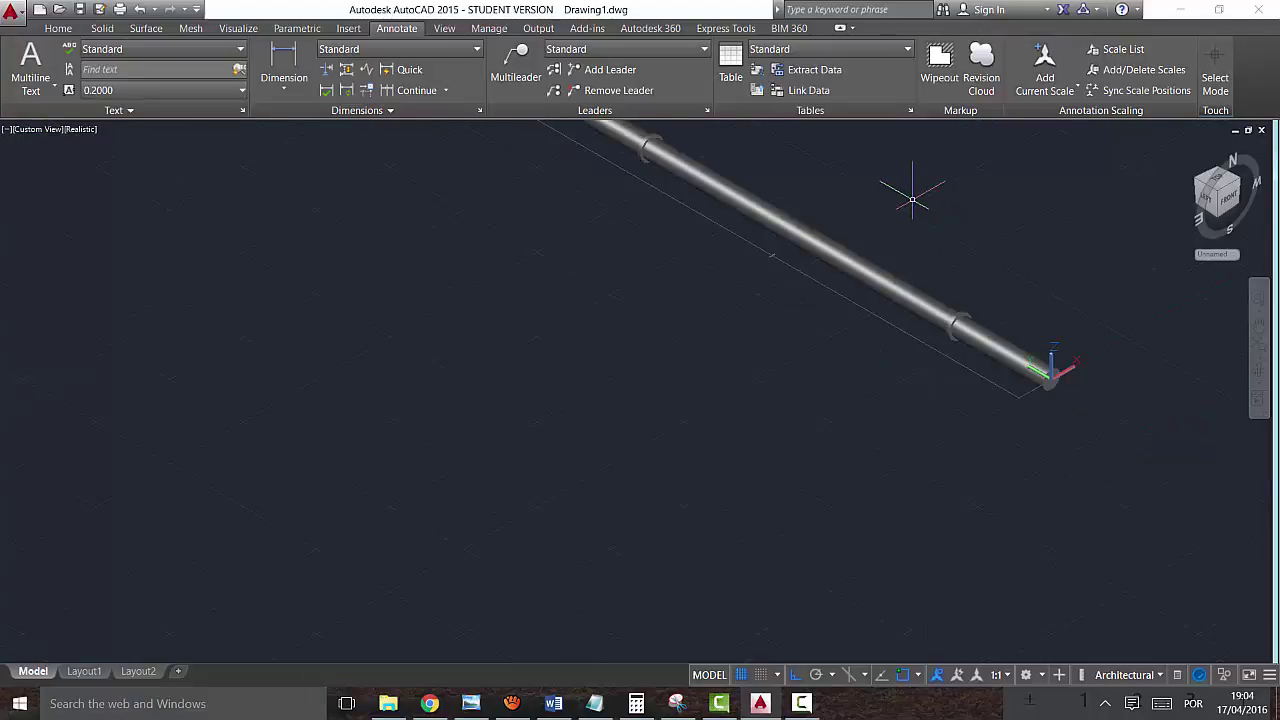
pyautogui.moveTo(912, 200); pyautogui.dragTo(735, 375, button='middle')
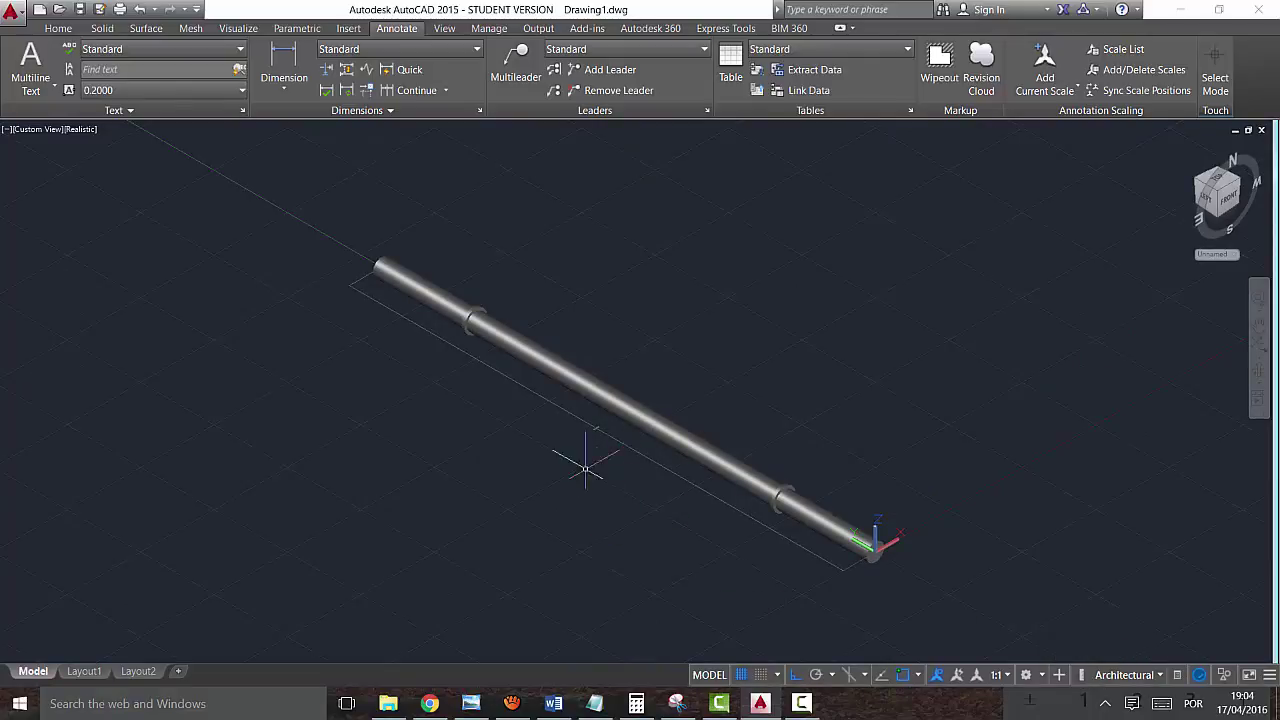
pyautogui.scroll(1, 585, 437)
pyautogui.scroll(1, 585, 437)
pyautogui.scroll(-3, 585, 437)
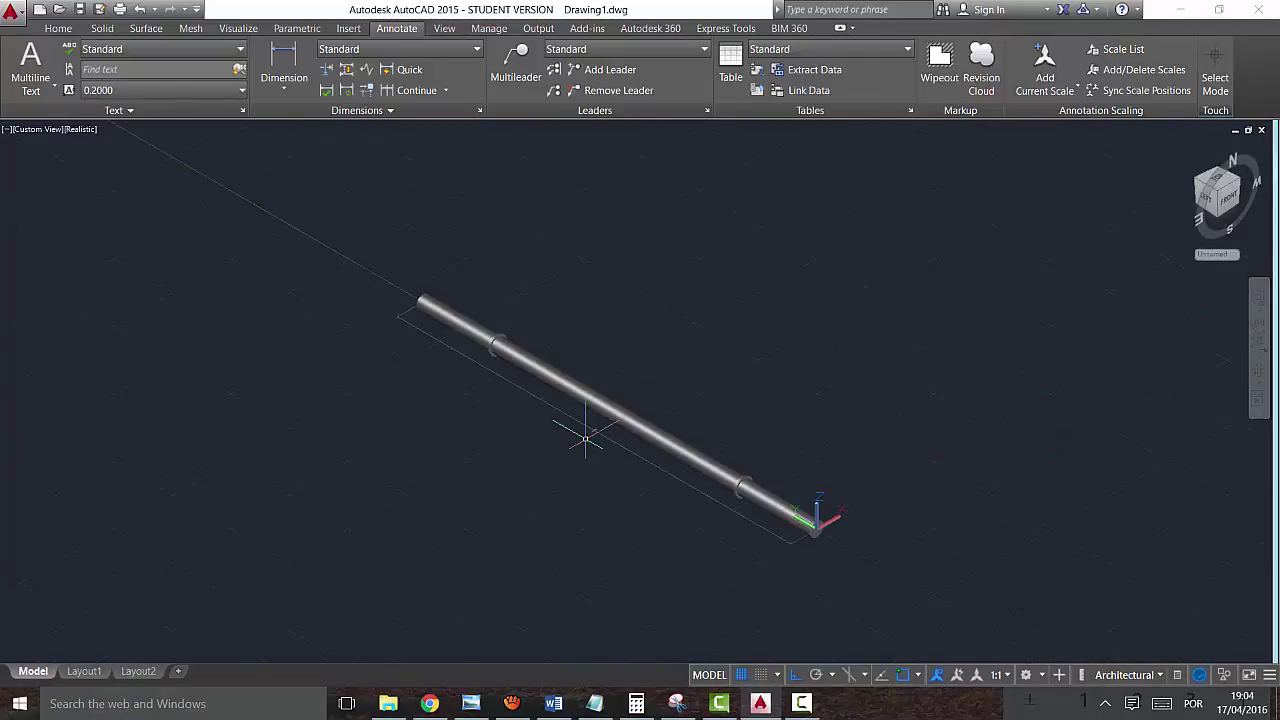
pyautogui.scroll(1, 585, 437)
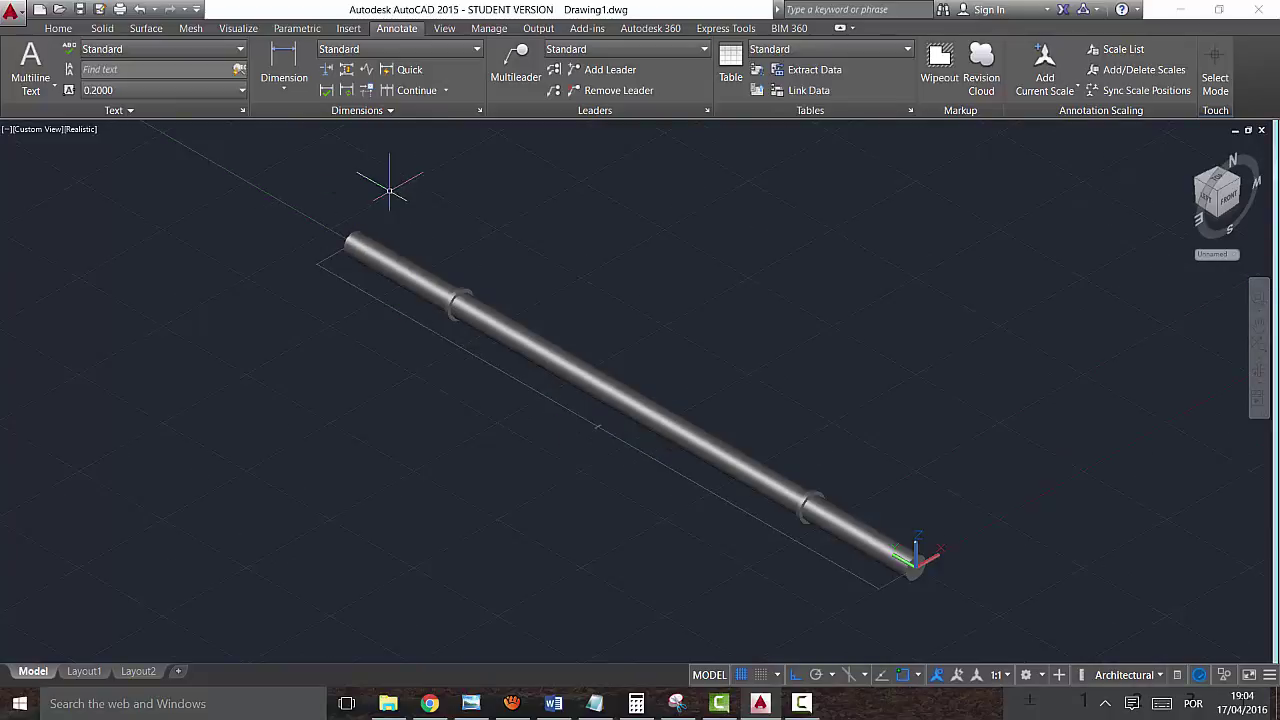